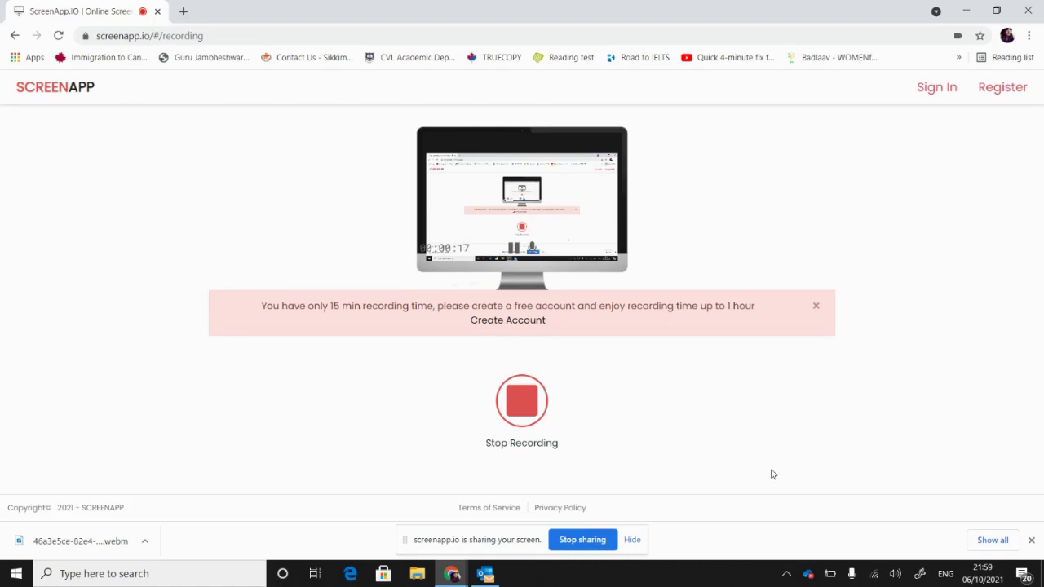
Step: Dismiss Chrome's download bar and open a new browser tab beside ScreenApp
click(1032, 542)
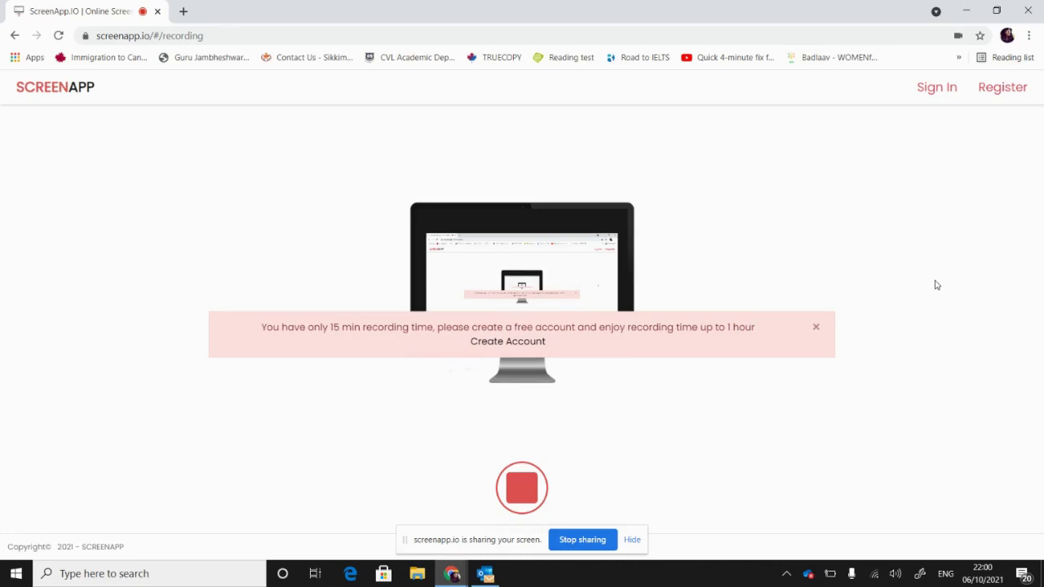
click(183, 12)
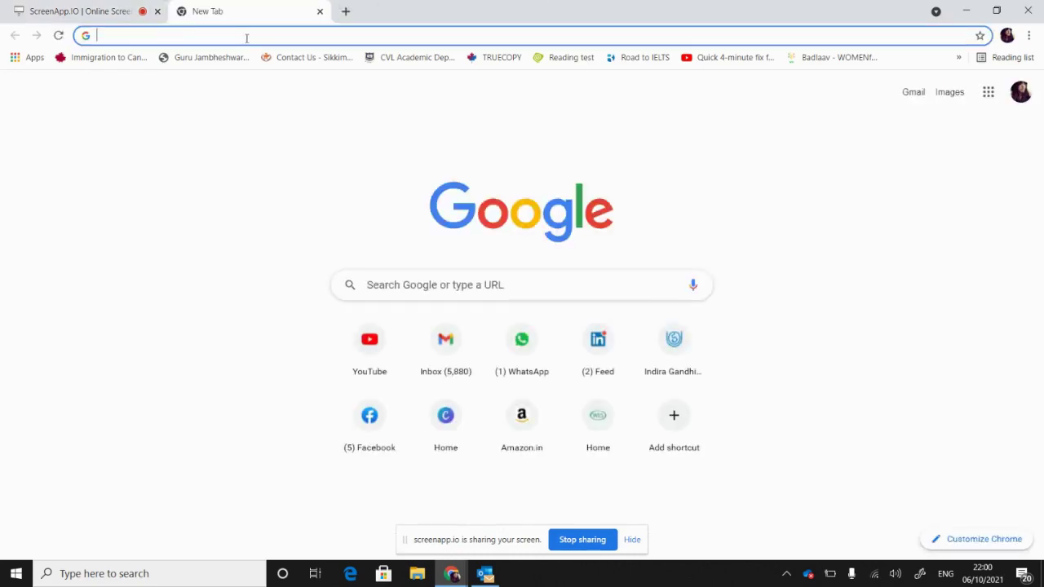
Step: Search 'WES' from the omnibox and load the wes.org home page
text(W)
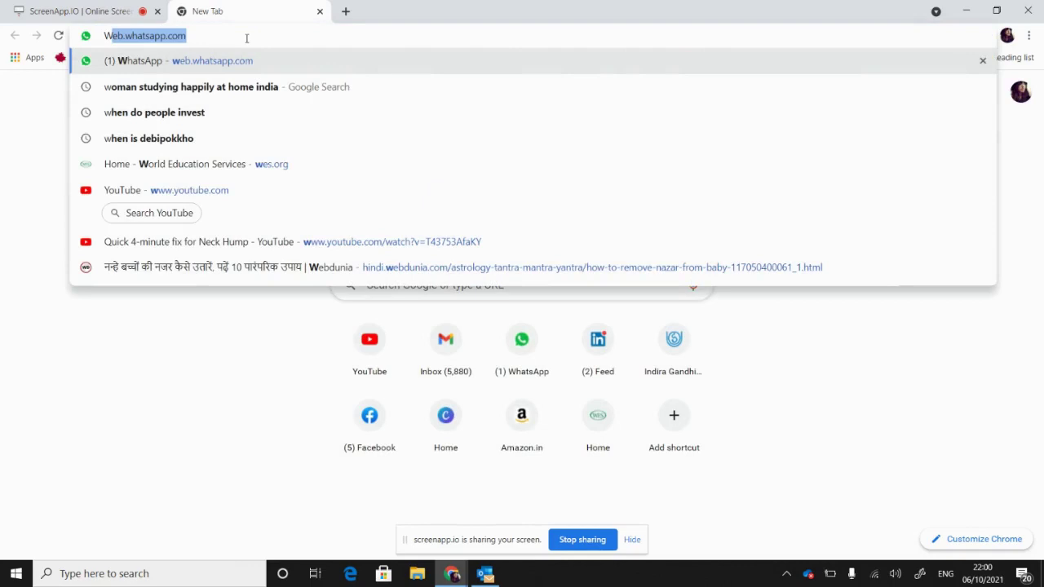
text(ES)
key(Return)
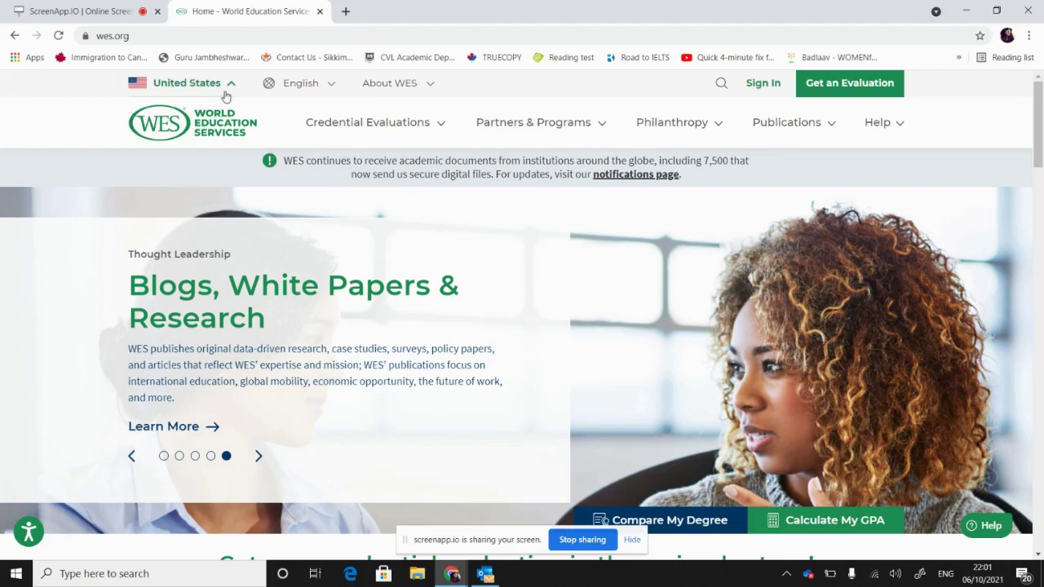
Step: Switch the WES site to Canada and start Get an Evaluation
mouse_move(233, 92)
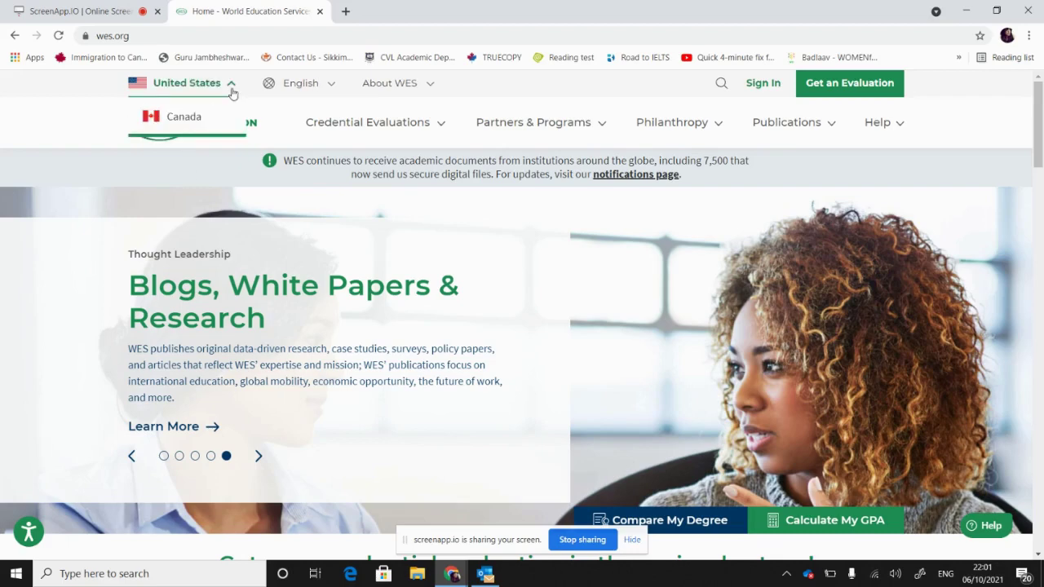
click(188, 118)
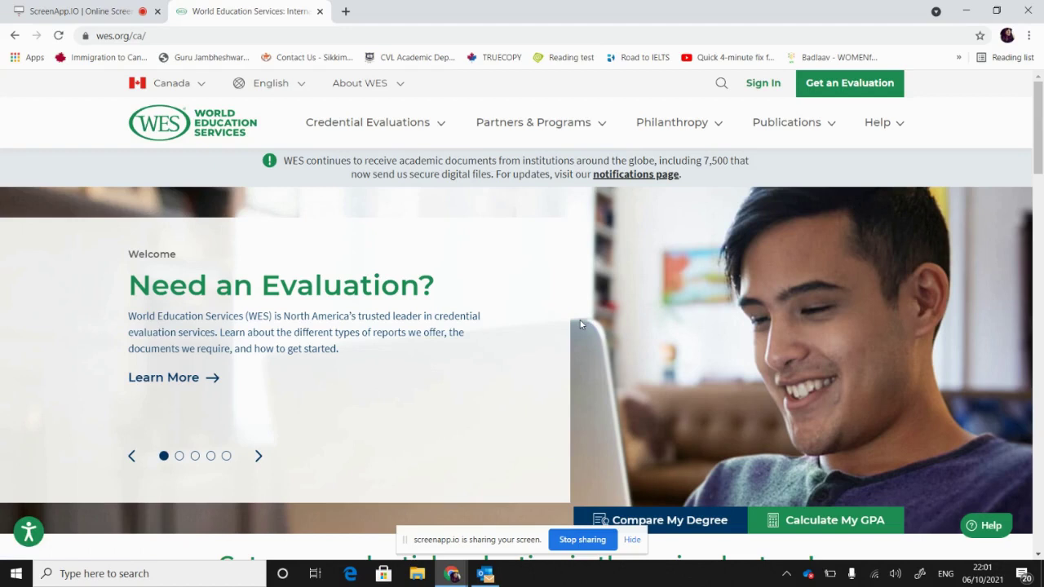
click(850, 90)
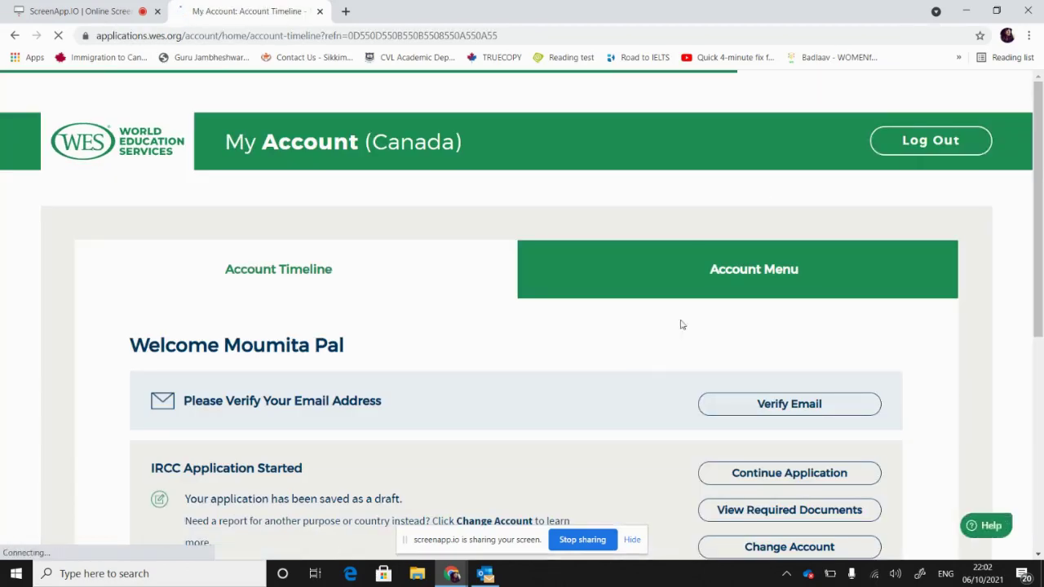
Step: Scroll the login page and follow the 'New to WES? Create an account.' link
scroll(605, 306, down, 2)
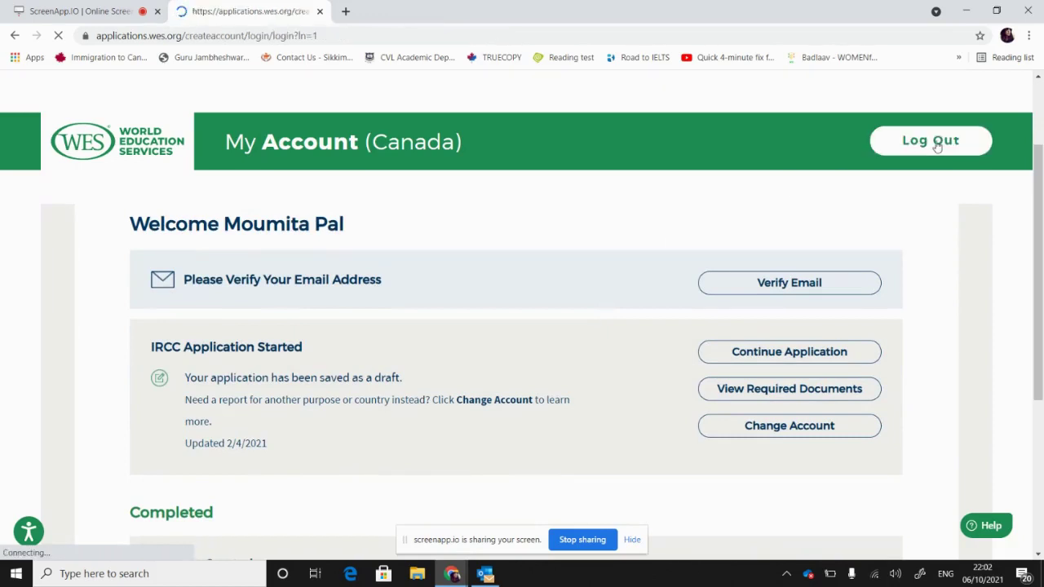
scroll(680, 317, down, 2)
scroll(635, 348, down, 2)
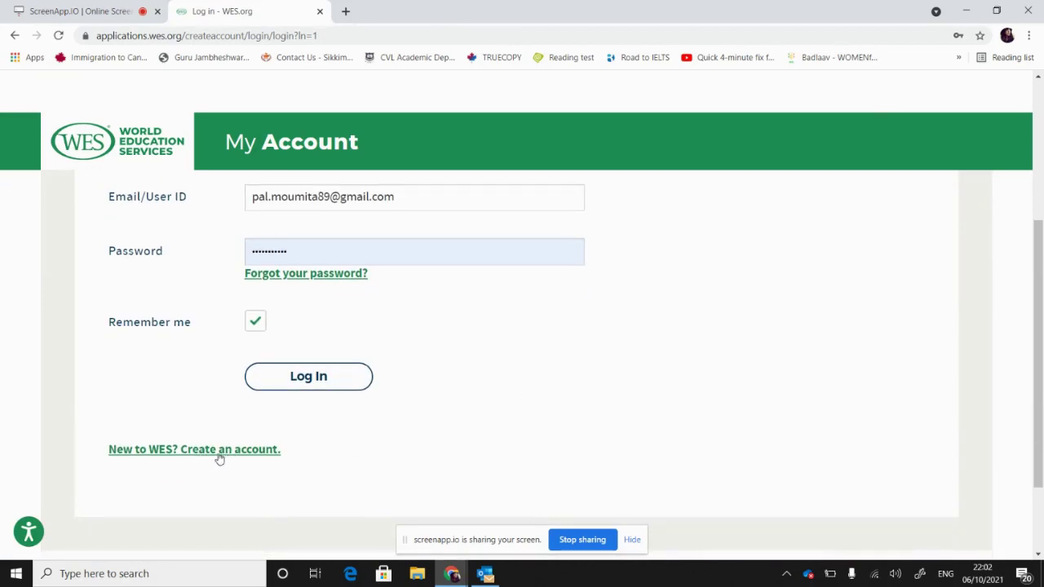
scroll(345, 399, up, 2)
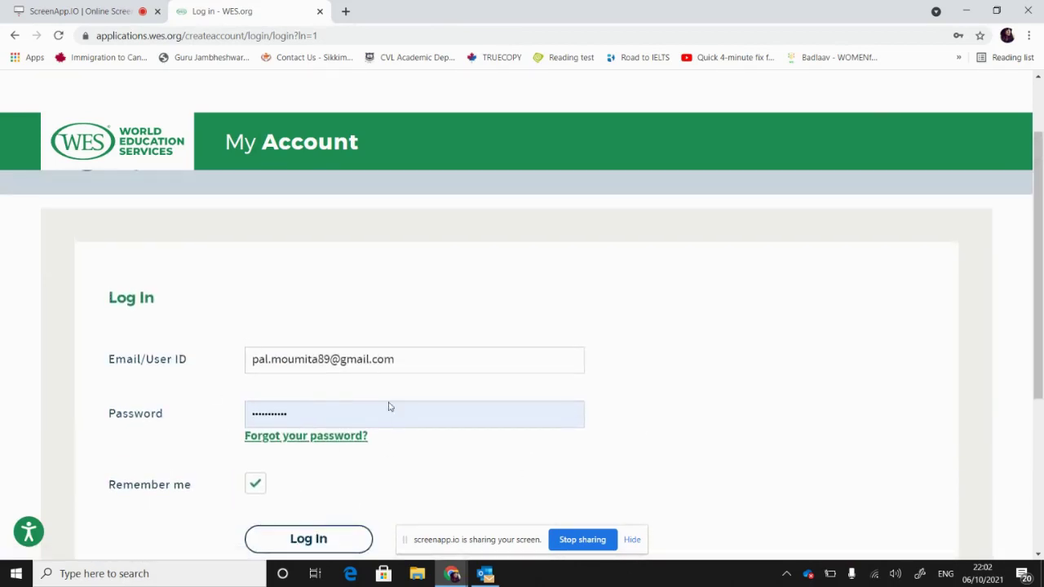
scroll(388, 406, down, 2)
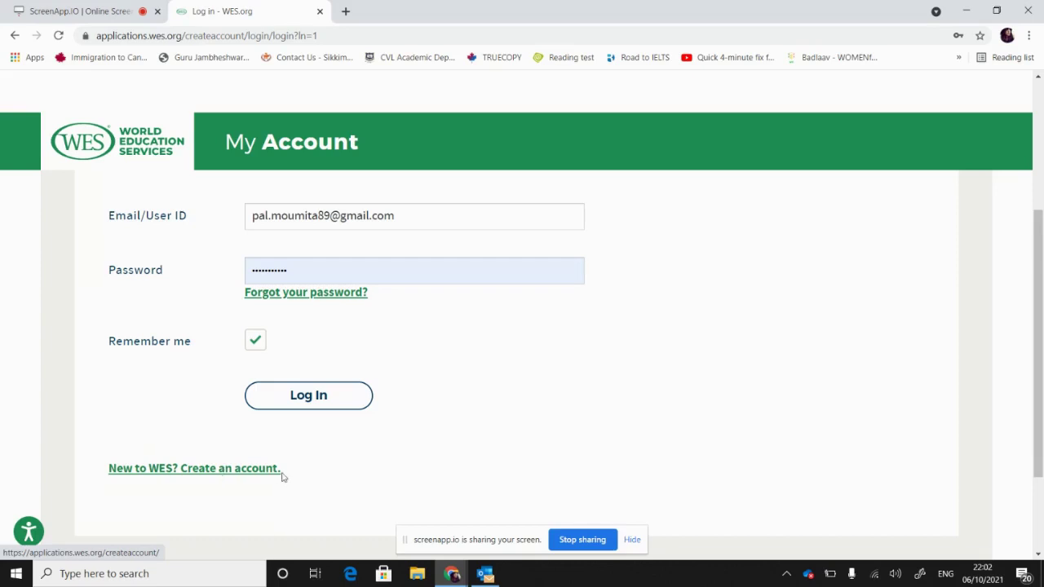
scroll(451, 425, up, 1)
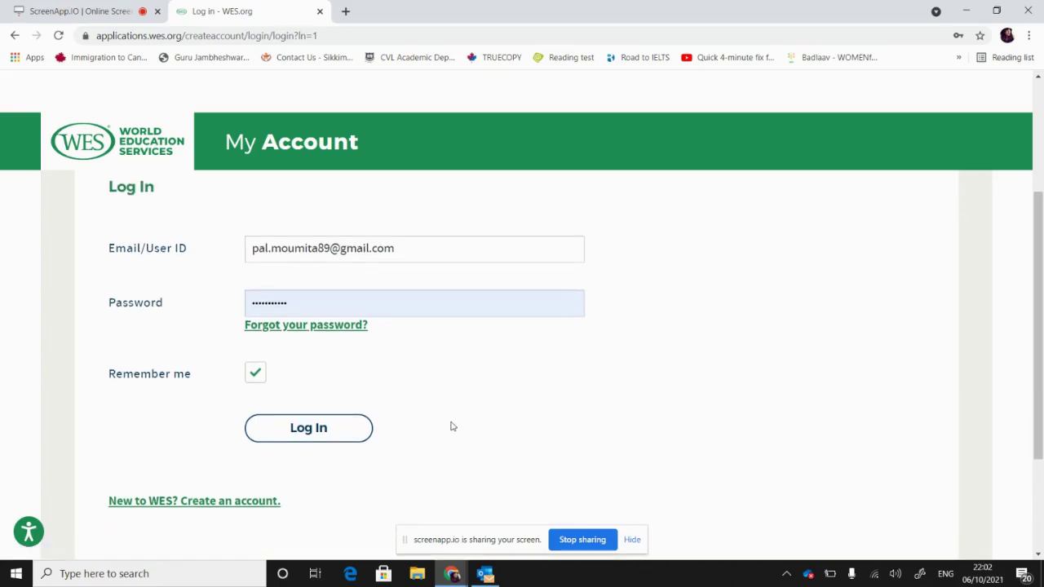
scroll(452, 426, down, 1)
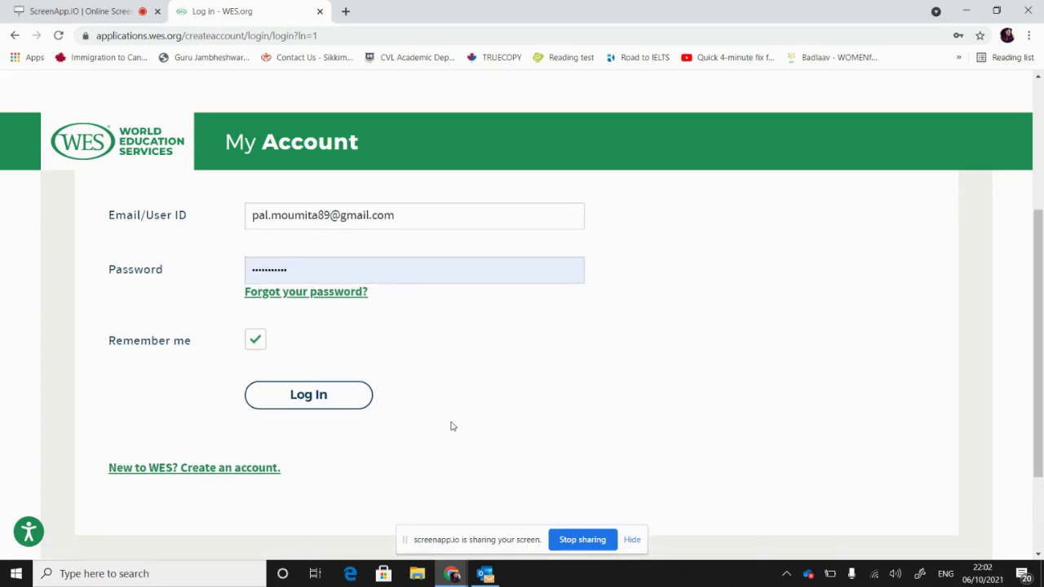
click(256, 471)
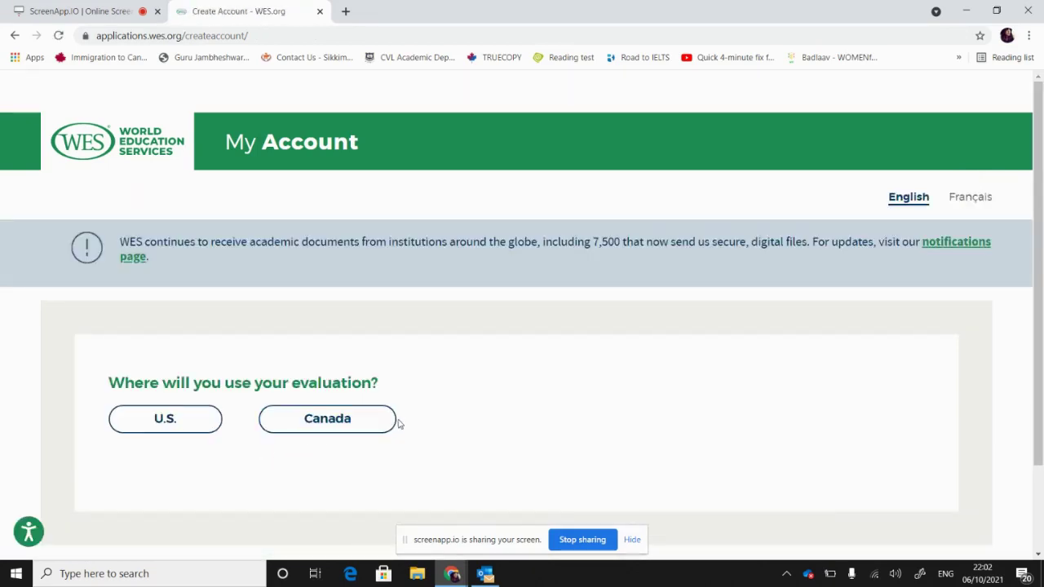
Step: Choose Canada as the evaluation destination and start the ECA Application for IRCC
scroll(542, 419, down, 1)
scroll(542, 419, down, 1)
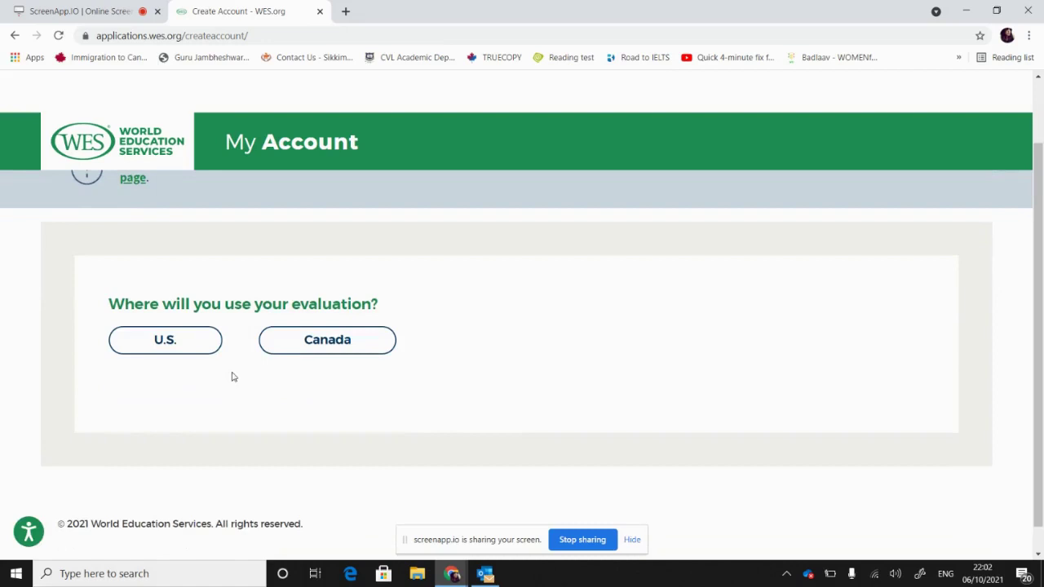
click(336, 342)
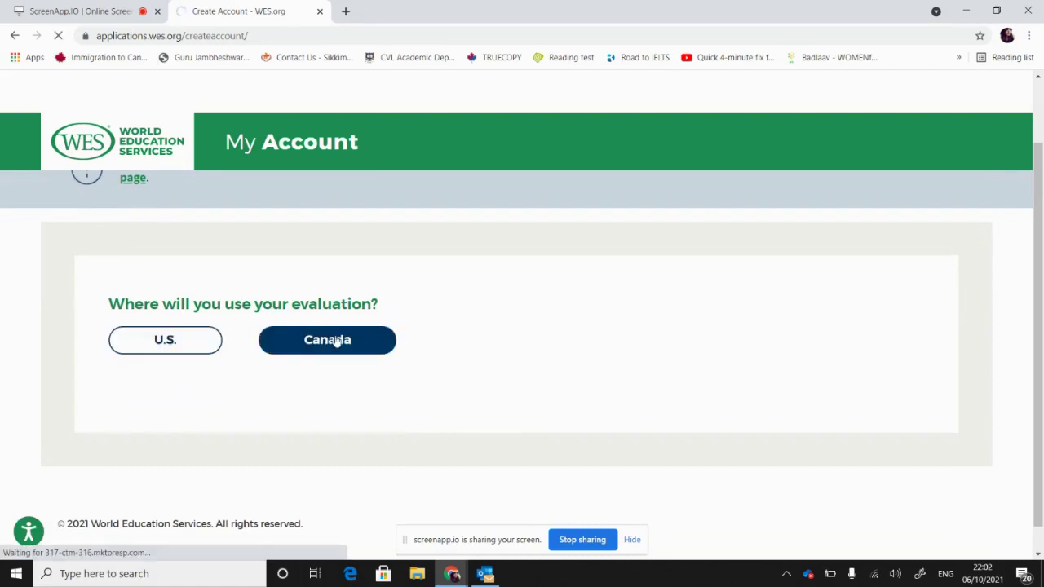
scroll(589, 396, down, 3)
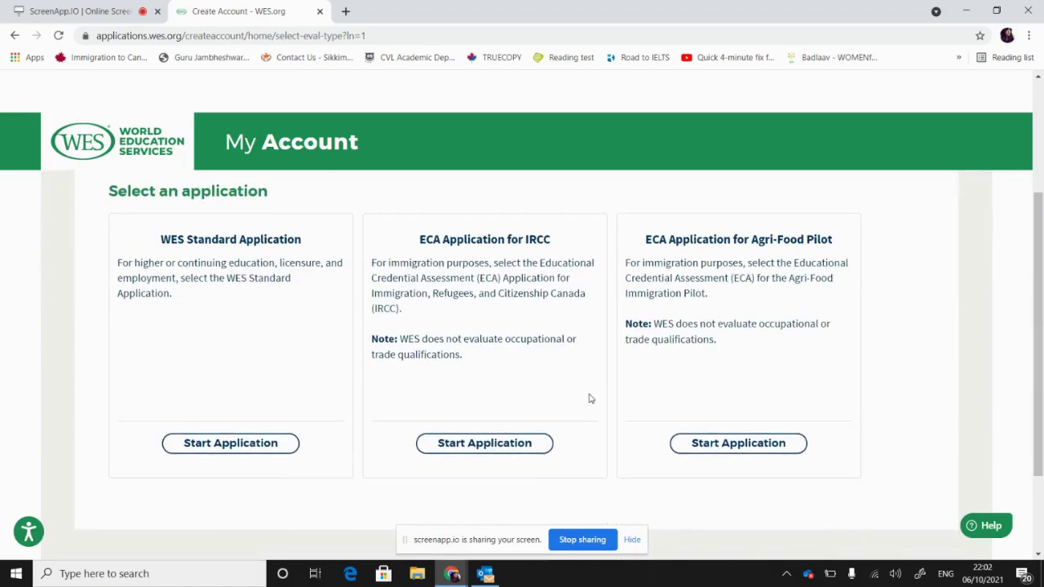
scroll(572, 391, down, 1)
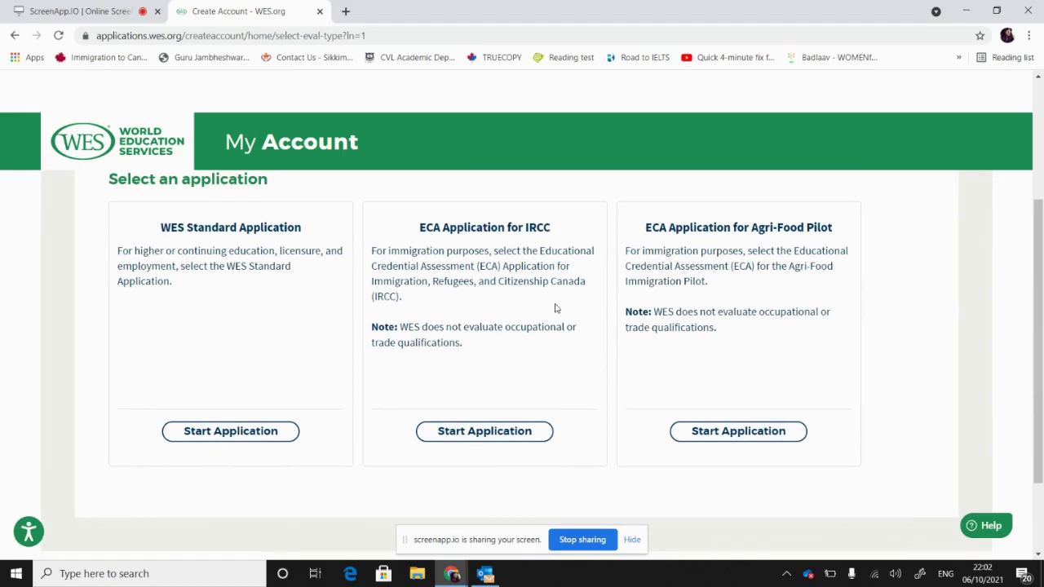
scroll(562, 322, down, 1)
click(483, 399)
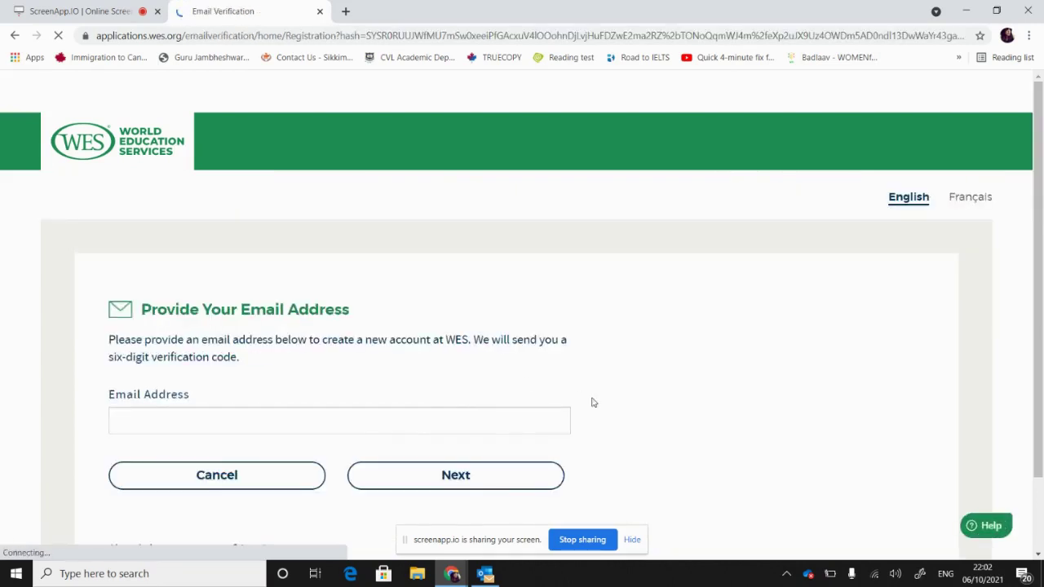
Step: Enter the account's email address and submit it for verification
scroll(591, 400, down, 2)
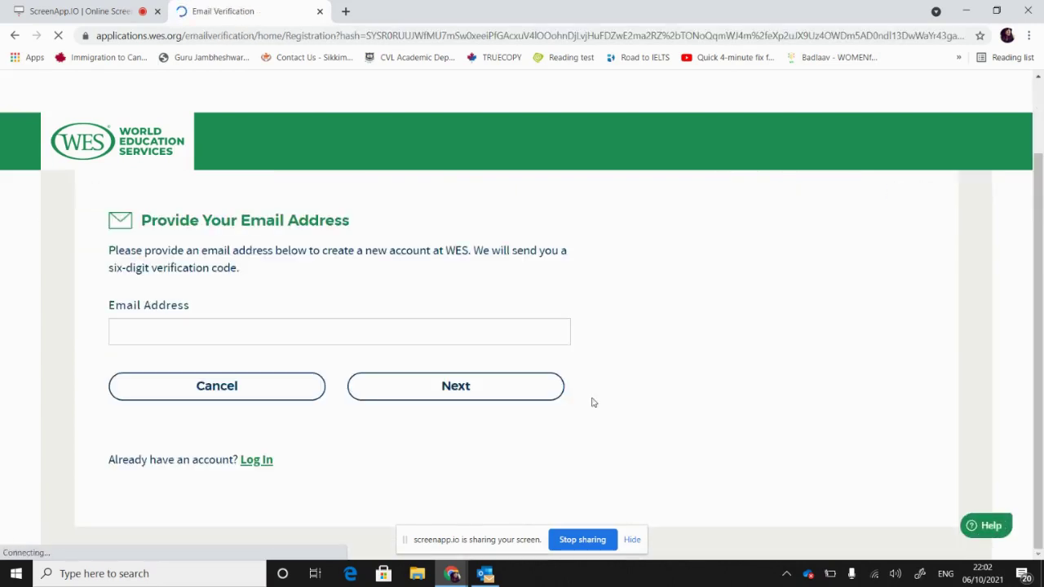
click(479, 326)
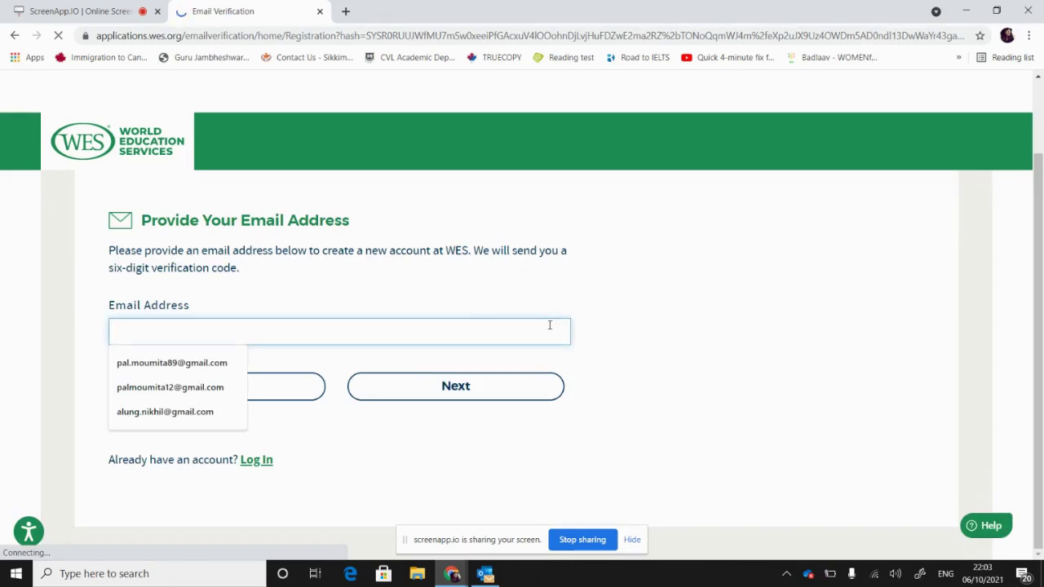
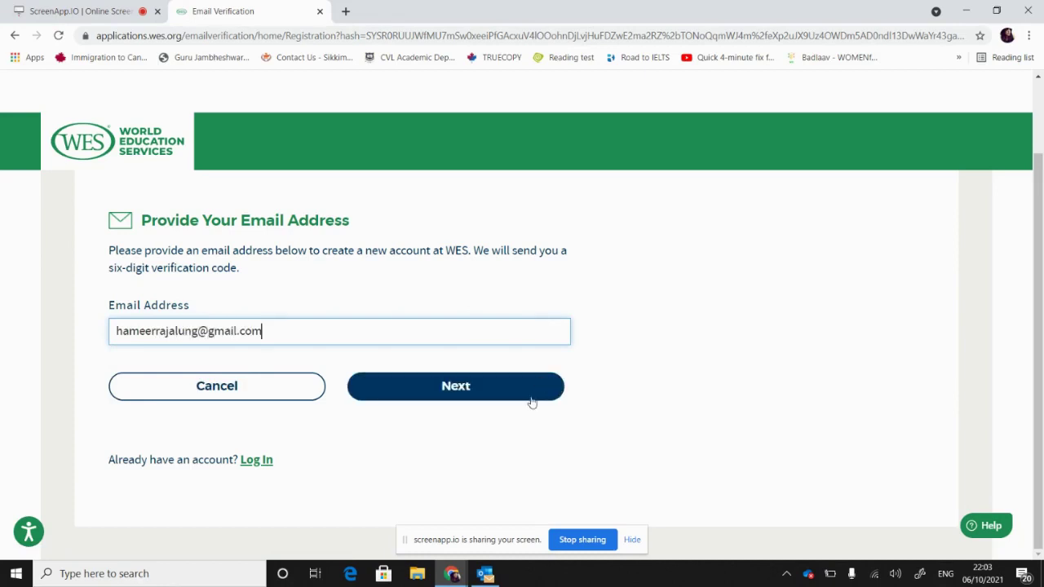
click(531, 401)
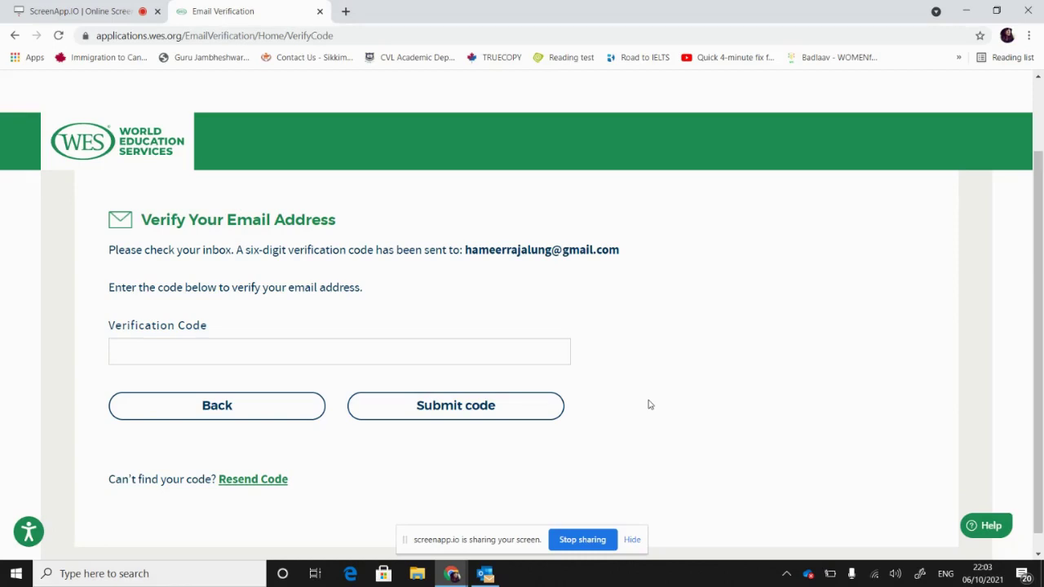
Step: Enter the emailed verification code and submit it
click(507, 353)
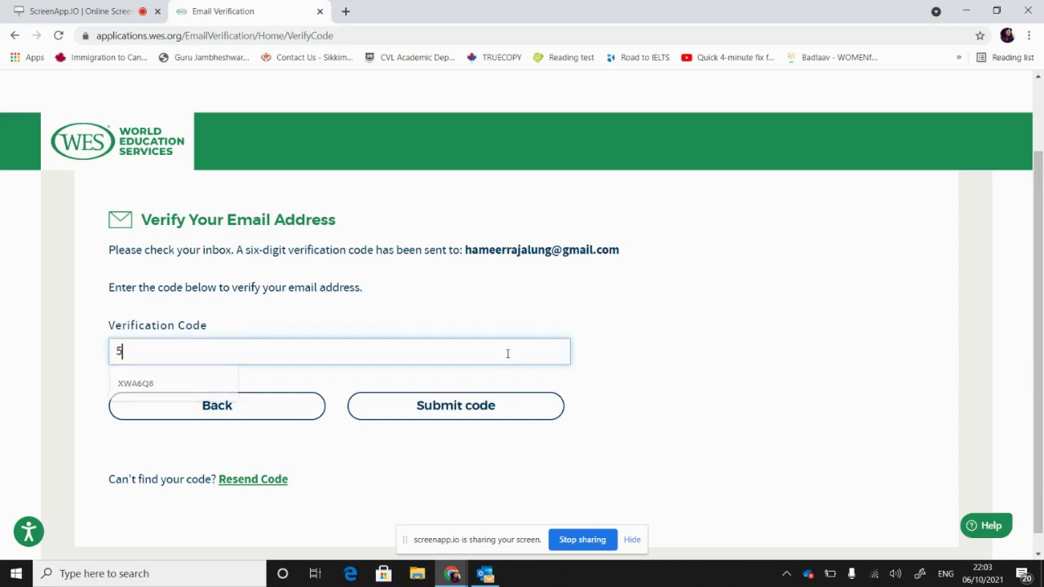
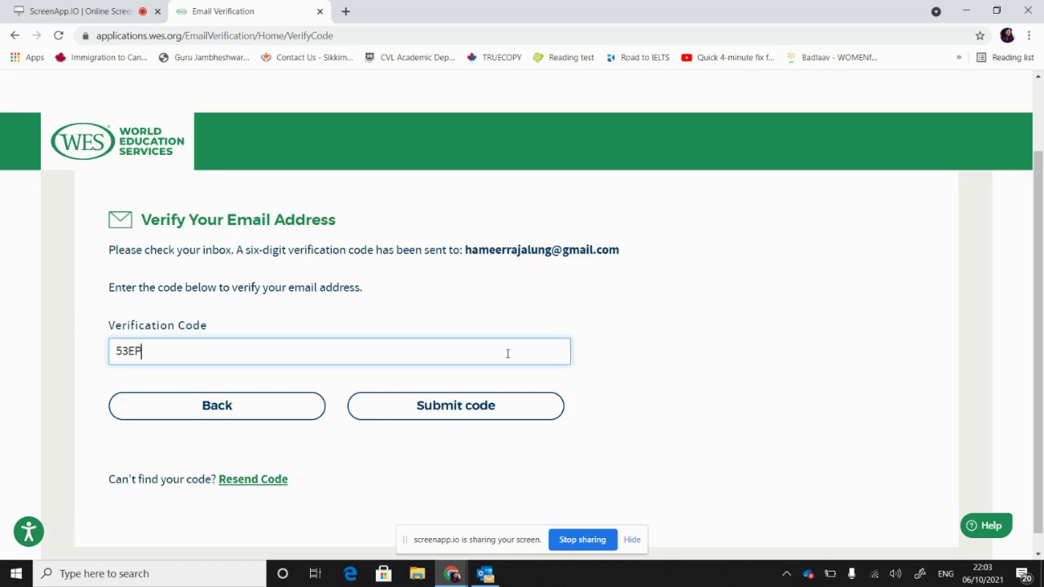
click(497, 416)
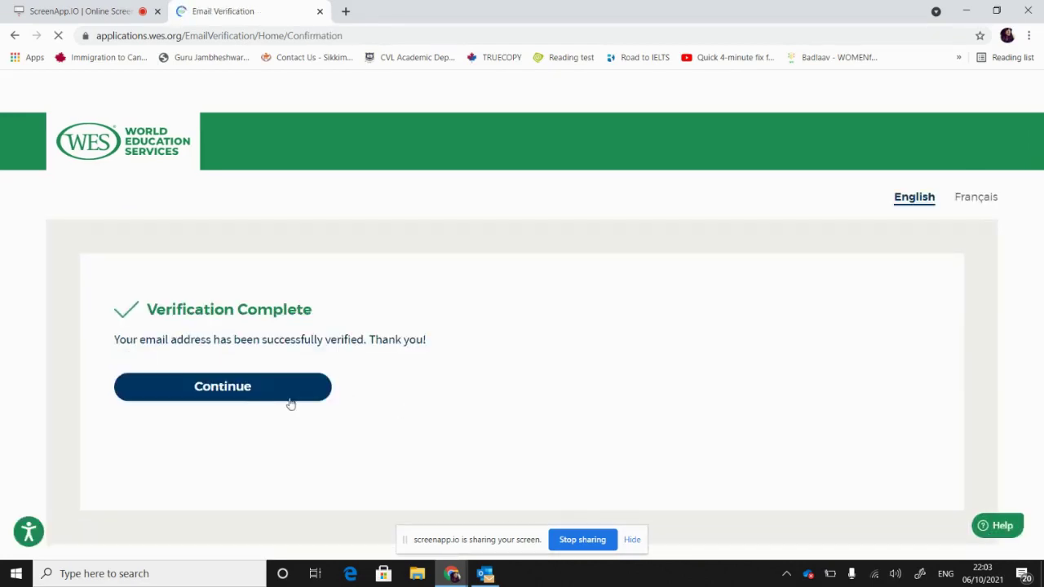
Step: Replace the autofilled first and last name on the account creation form
click(243, 391)
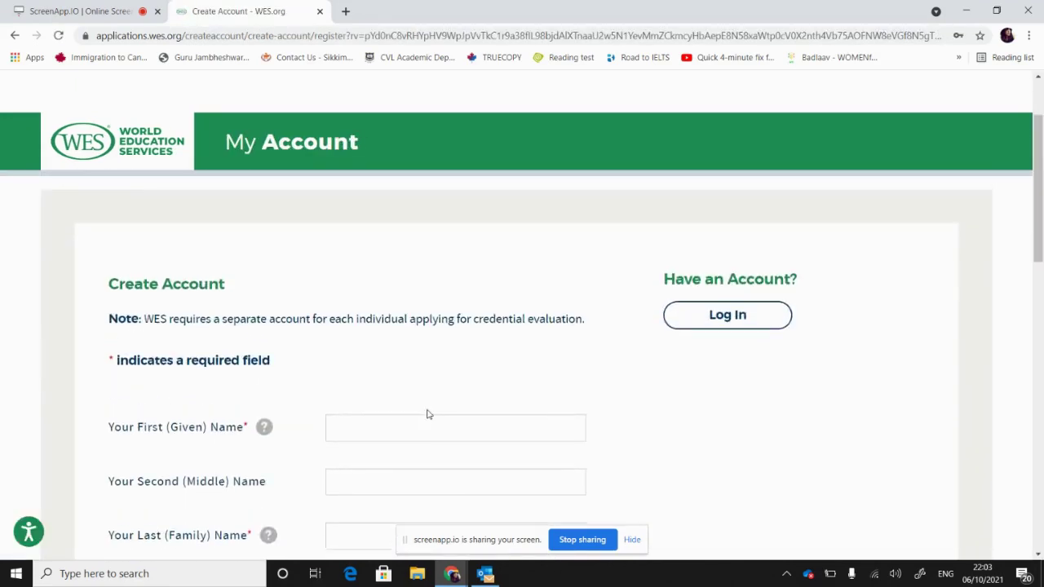
scroll(427, 412, down, 2)
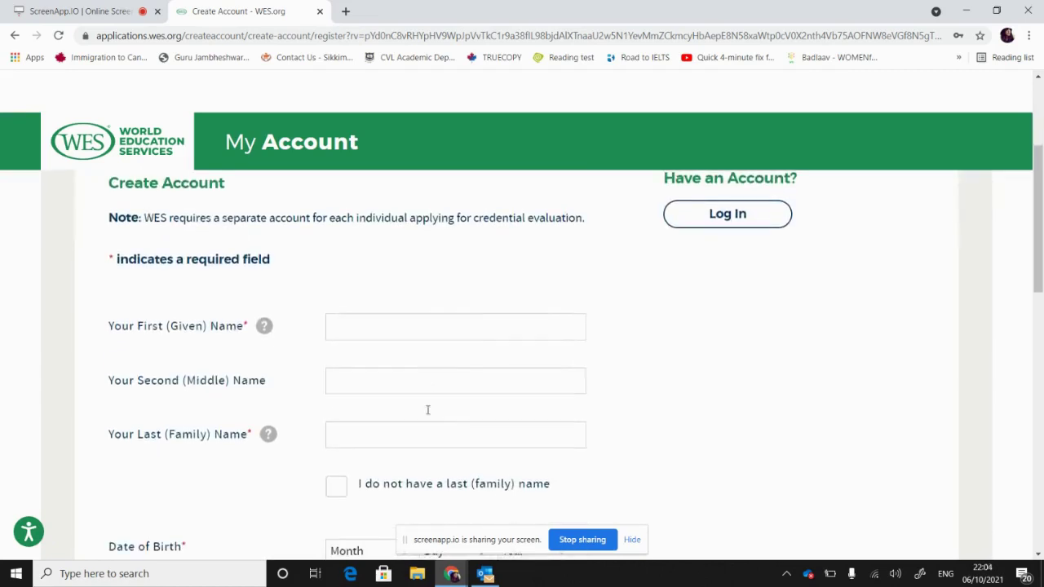
click(416, 281)
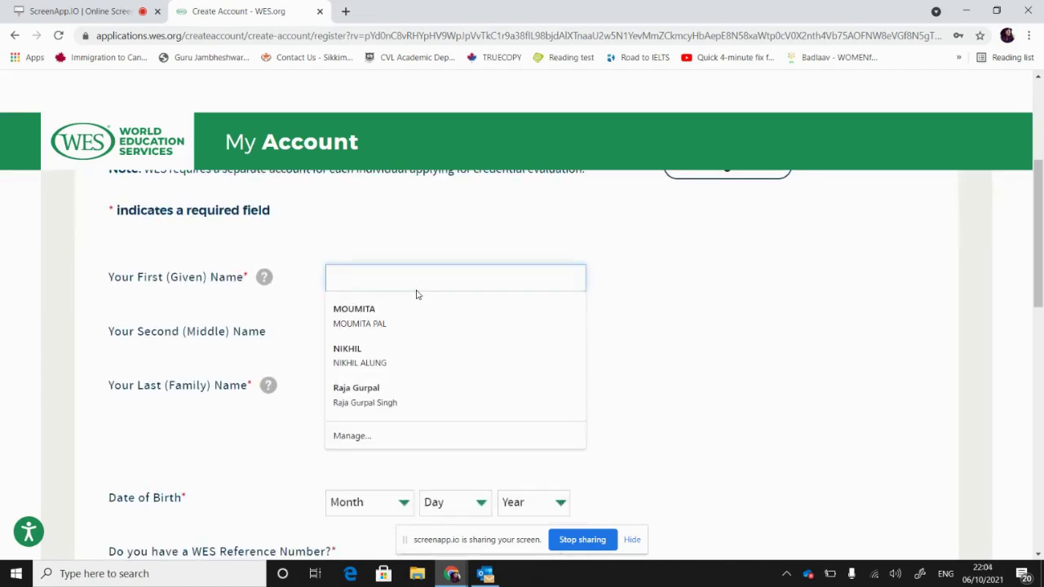
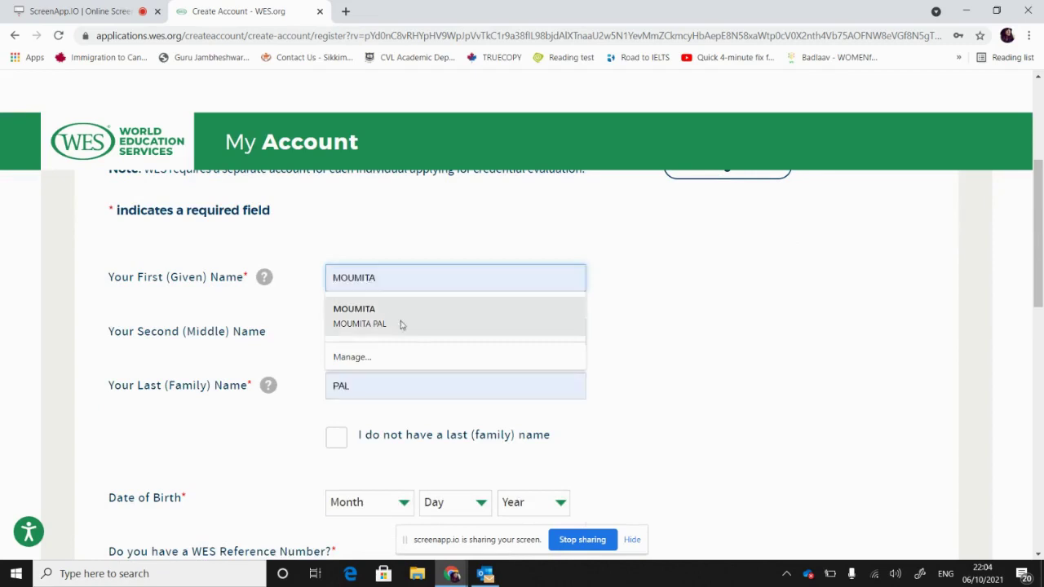
click(396, 391)
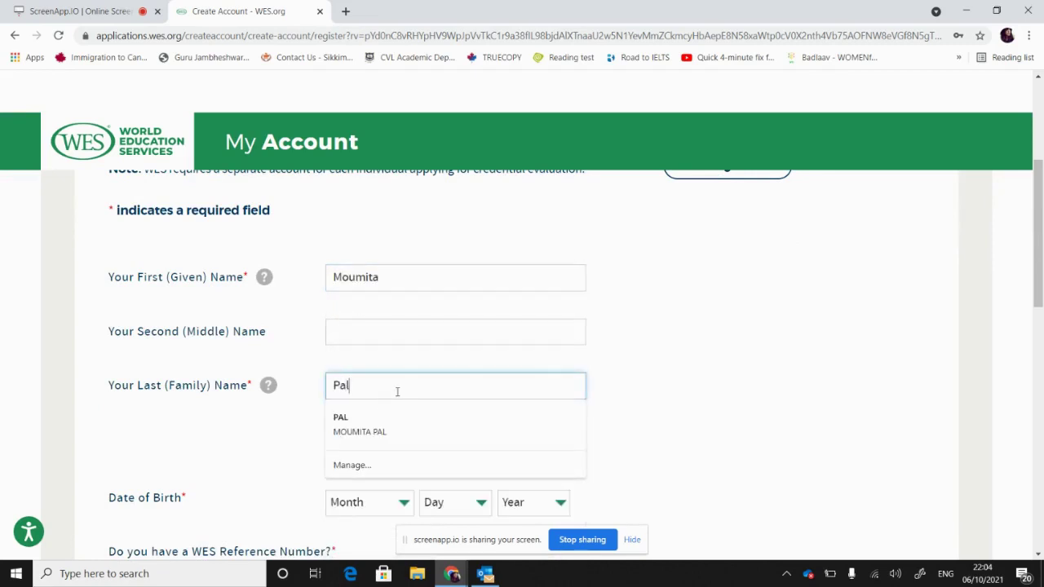
double_click(419, 280)
text(Canada)
click(378, 384)
text(Calling)
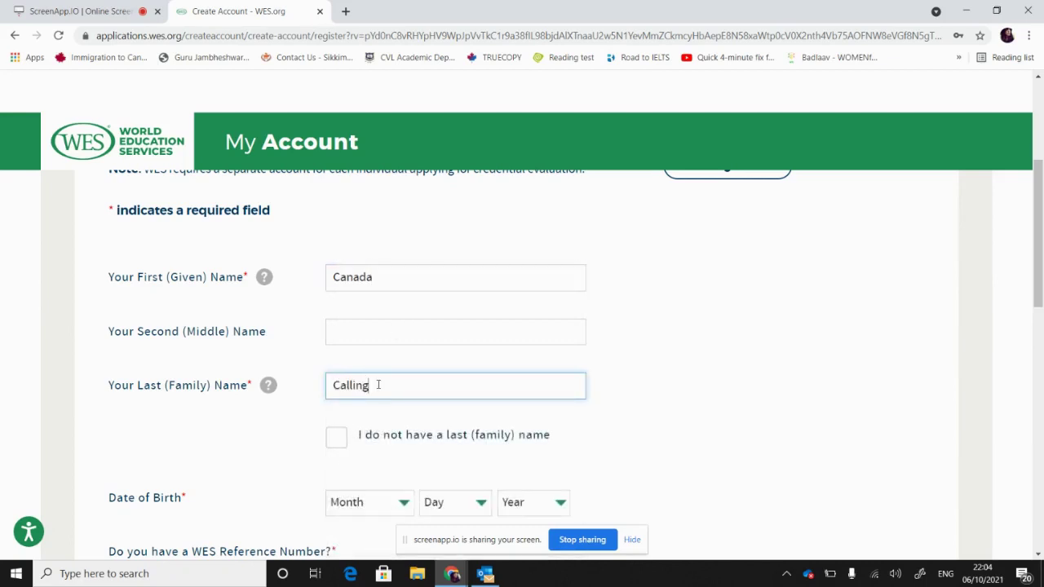
scroll(712, 420, down, 2)
click(388, 369)
click(377, 208)
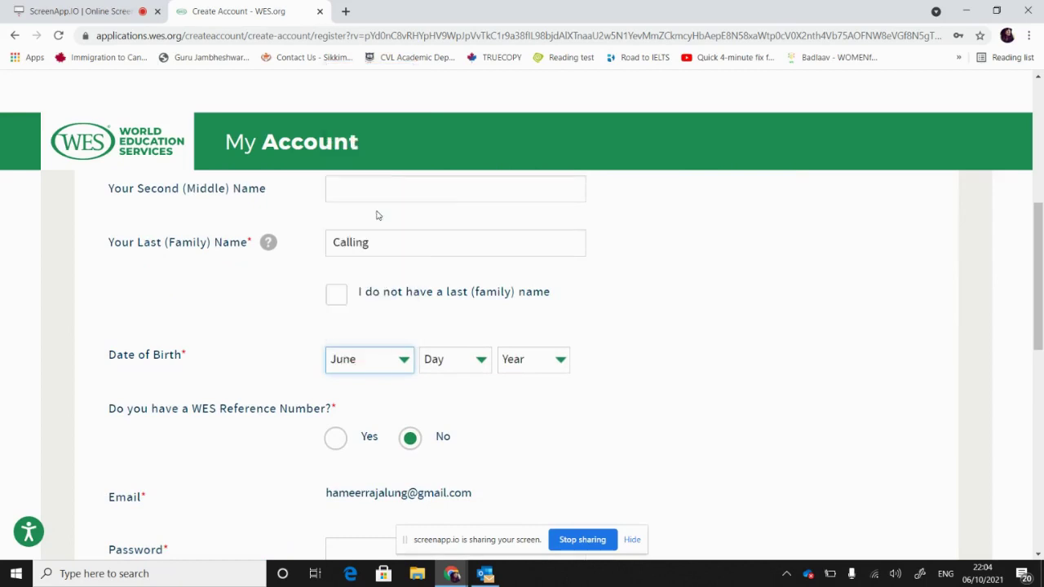
click(447, 374)
click(448, 248)
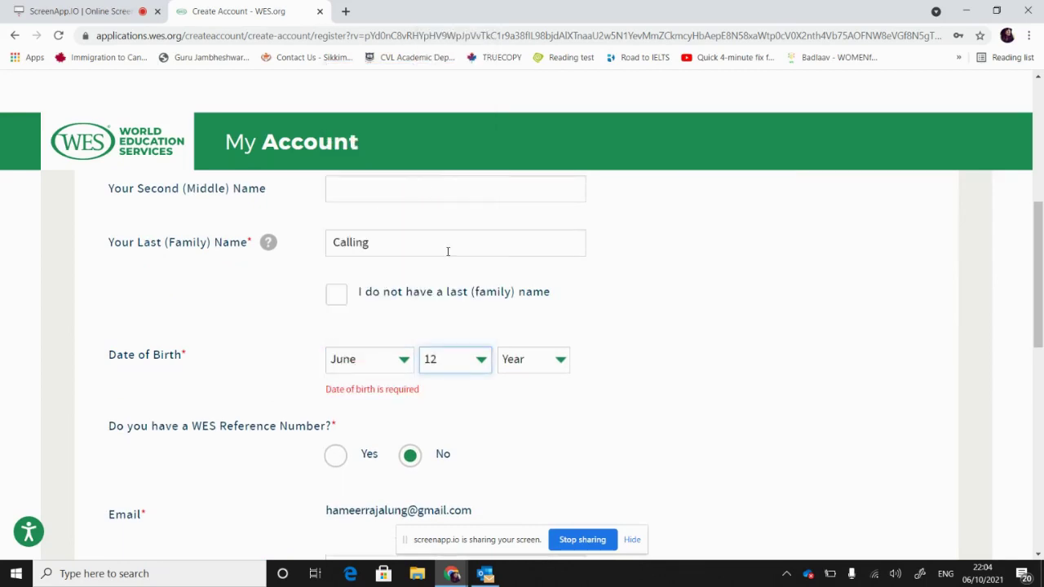
click(529, 360)
scroll(530, 261, down, 10)
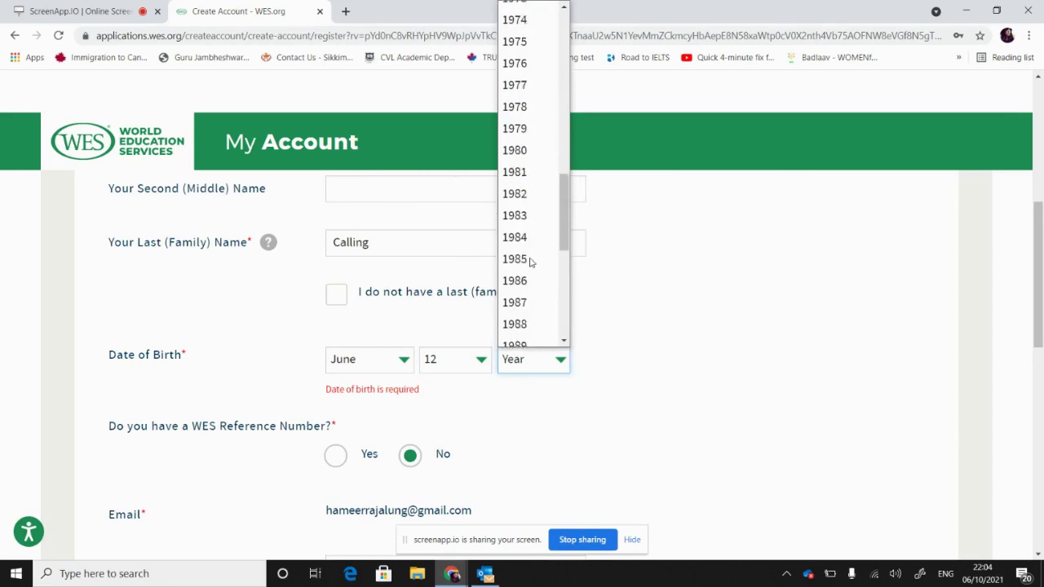
click(520, 310)
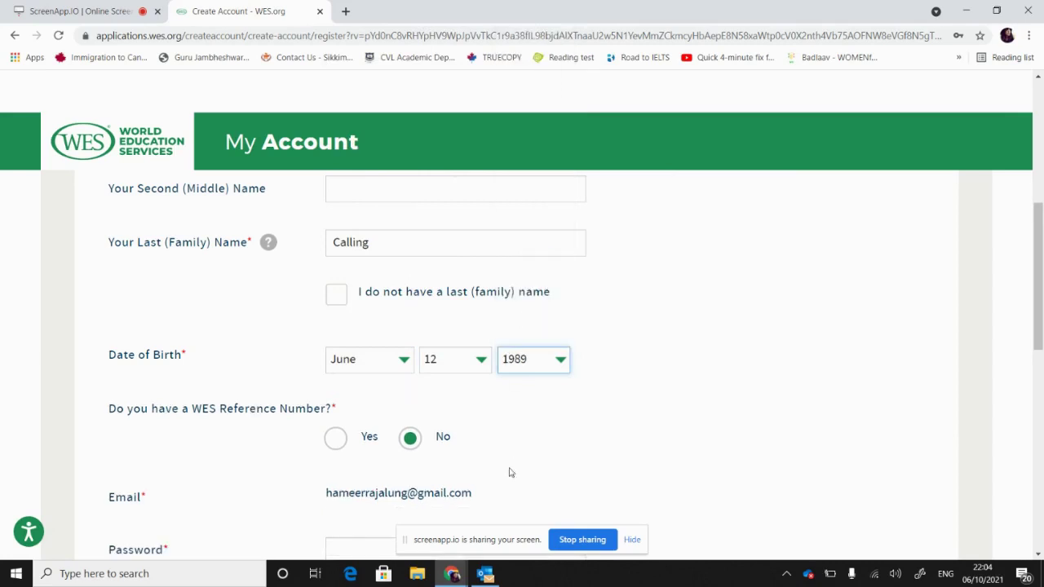
scroll(509, 466, down, 2)
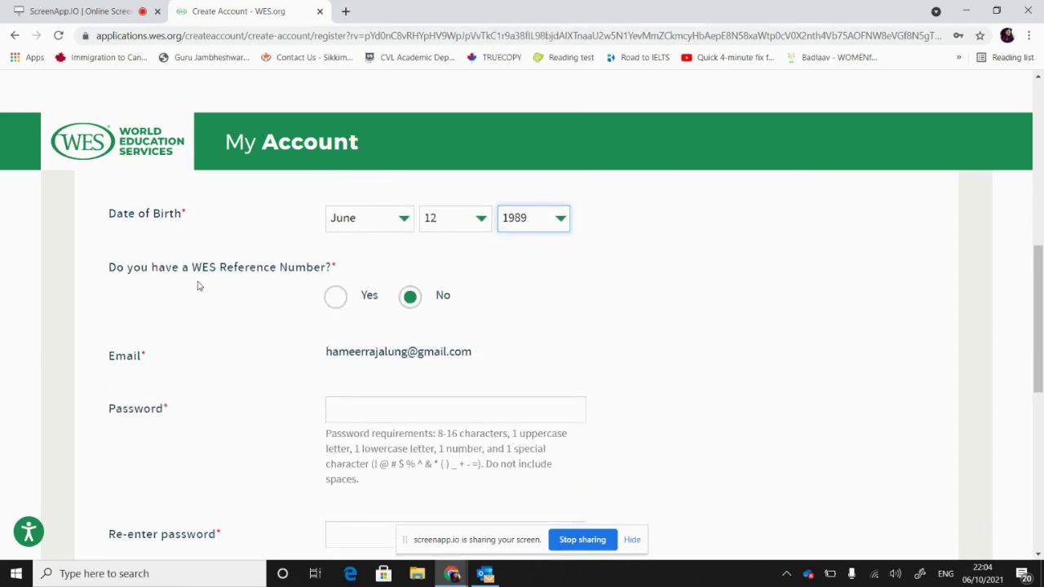
click(410, 298)
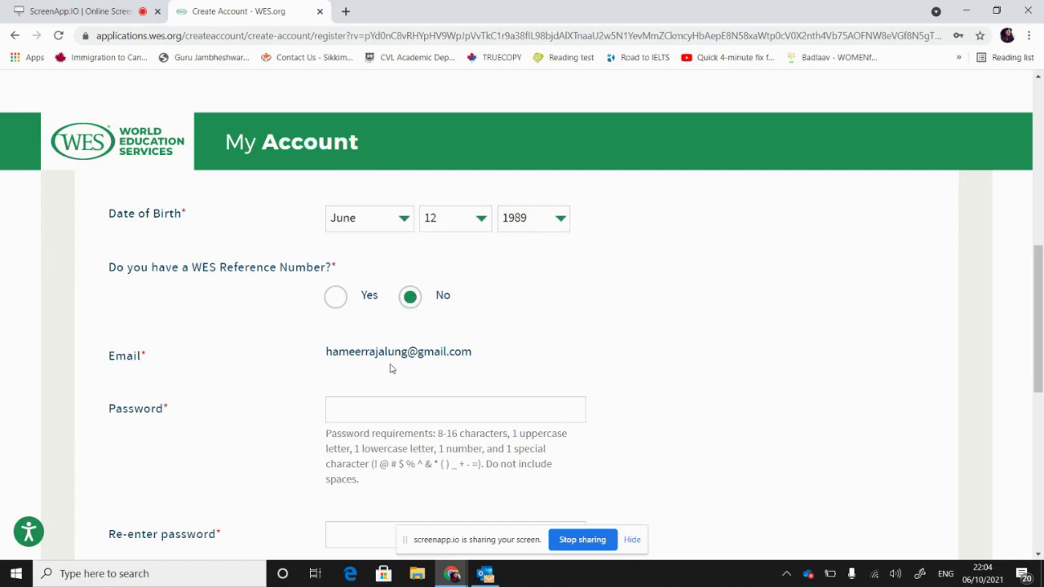
Step: Enter and confirm the account password
scroll(405, 374, down, 1)
scroll(405, 374, down, 1)
click(382, 275)
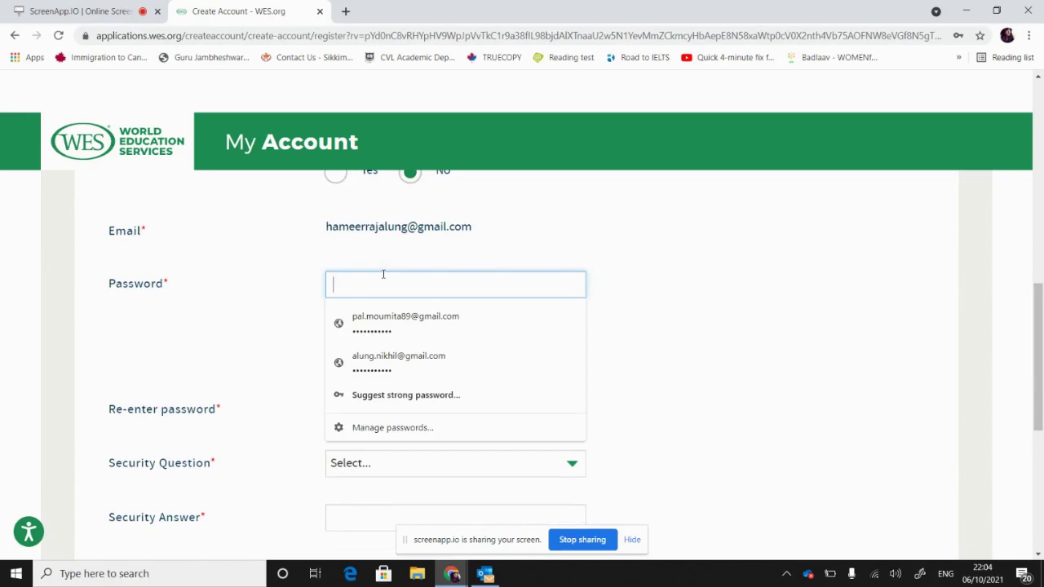
text(•••••••••••)
click(312, 322)
click(371, 403)
text(•••••••)
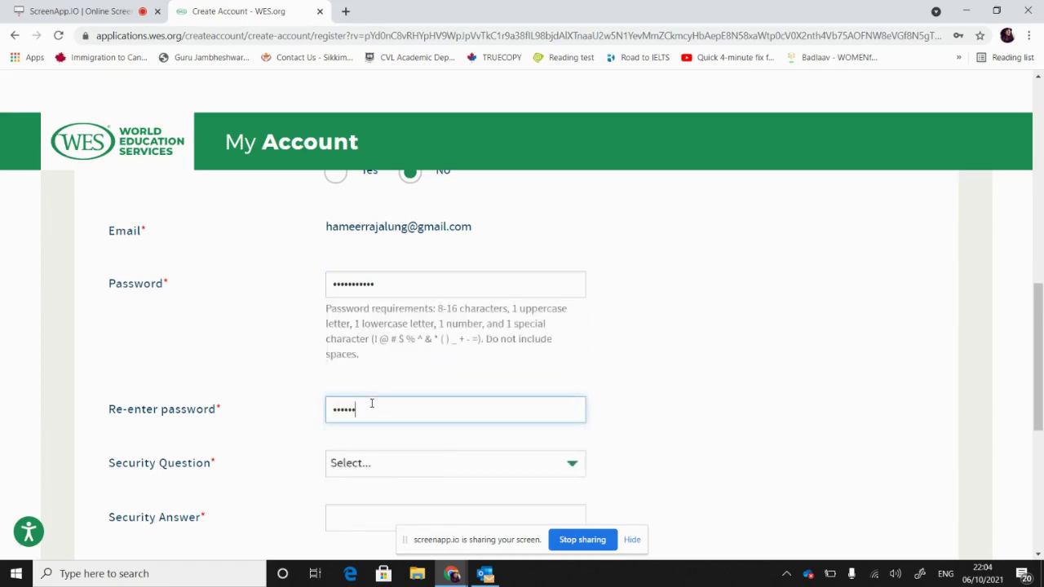
text(••••)
Step: Choose the 'Where were you born?' security question, enter its answer, and create the account
click(390, 472)
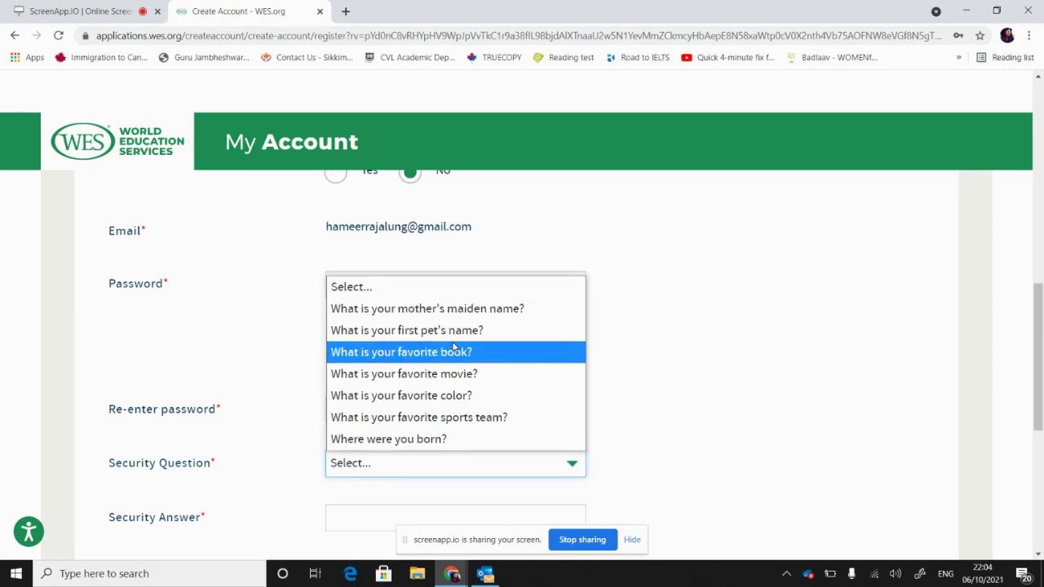
click(445, 439)
scroll(444, 441, down, 2)
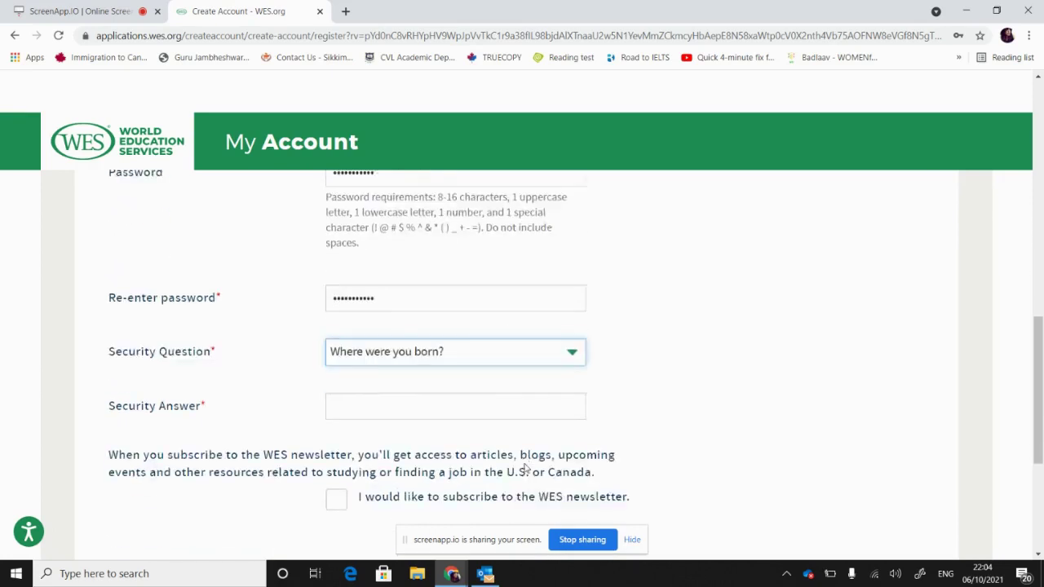
click(478, 350)
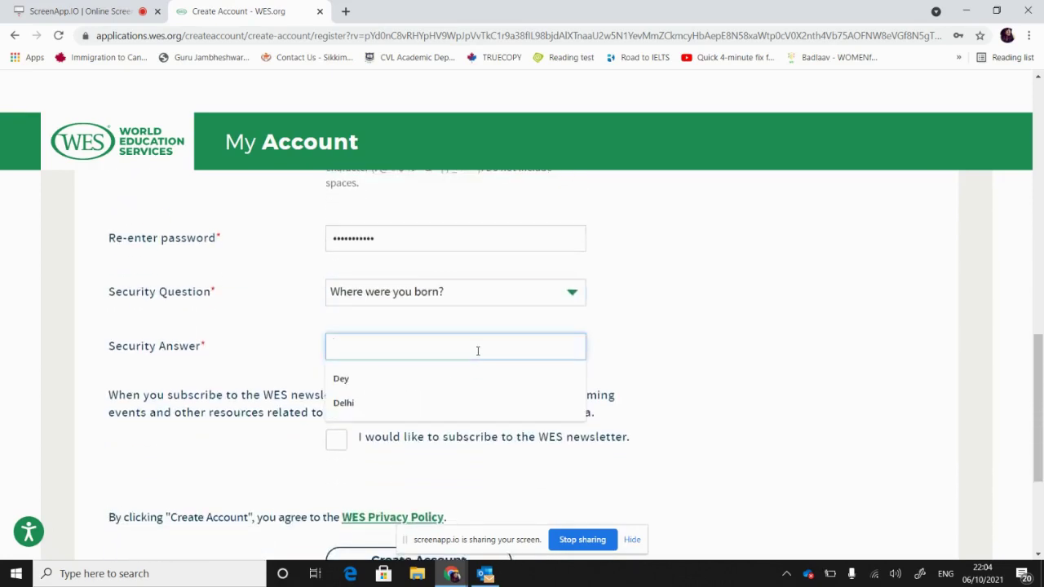
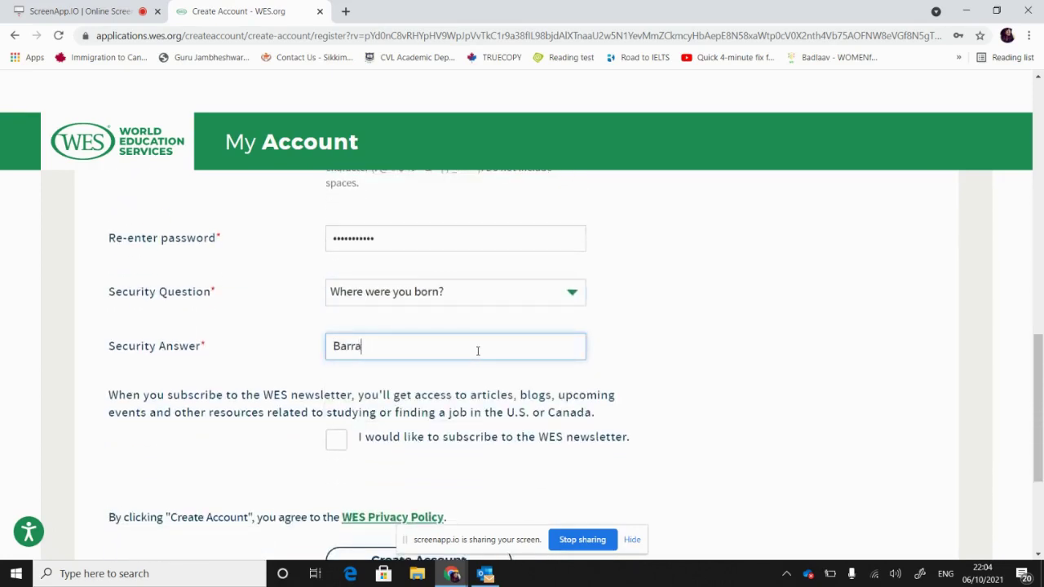
scroll(438, 425, down, 1)
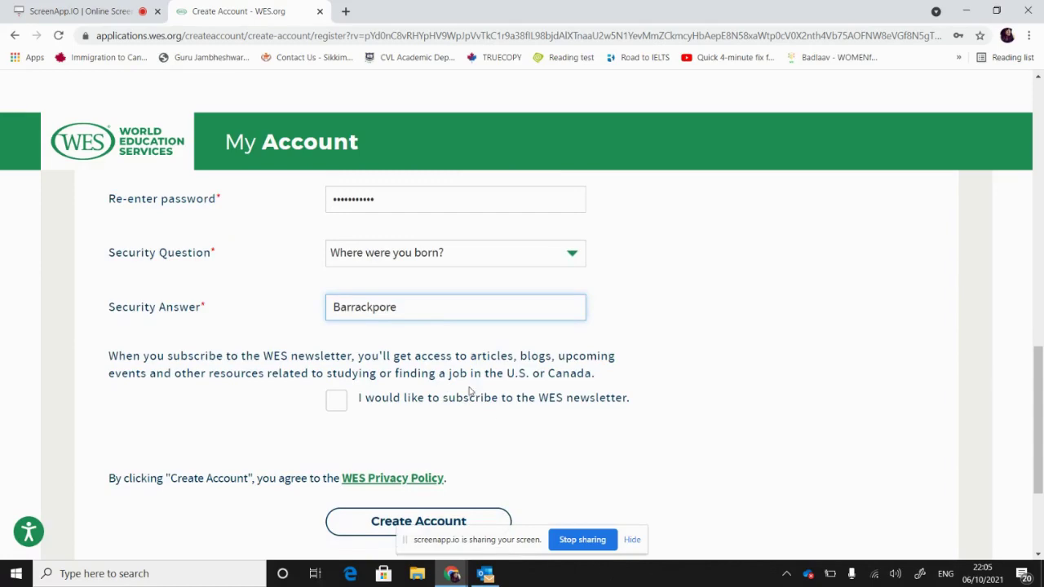
scroll(460, 405, up, 3)
scroll(460, 405, up, 6)
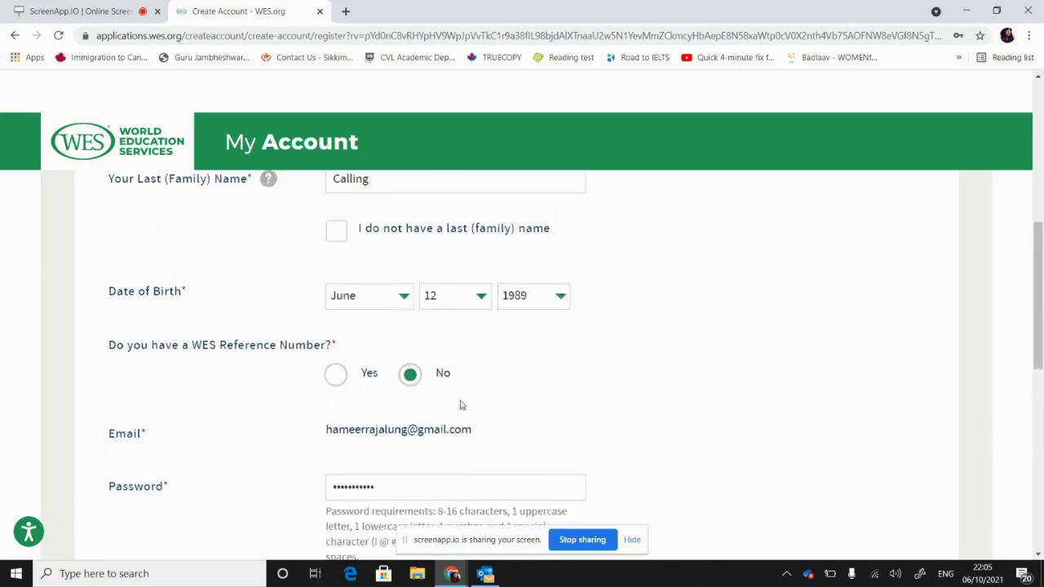
scroll(460, 405, down, 8)
scroll(460, 405, down, 1)
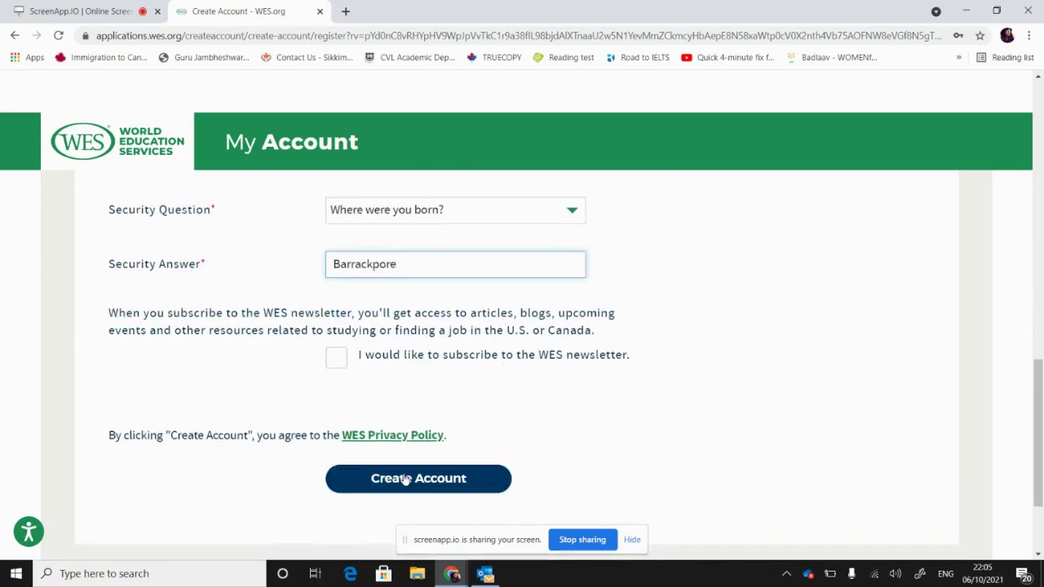
click(407, 481)
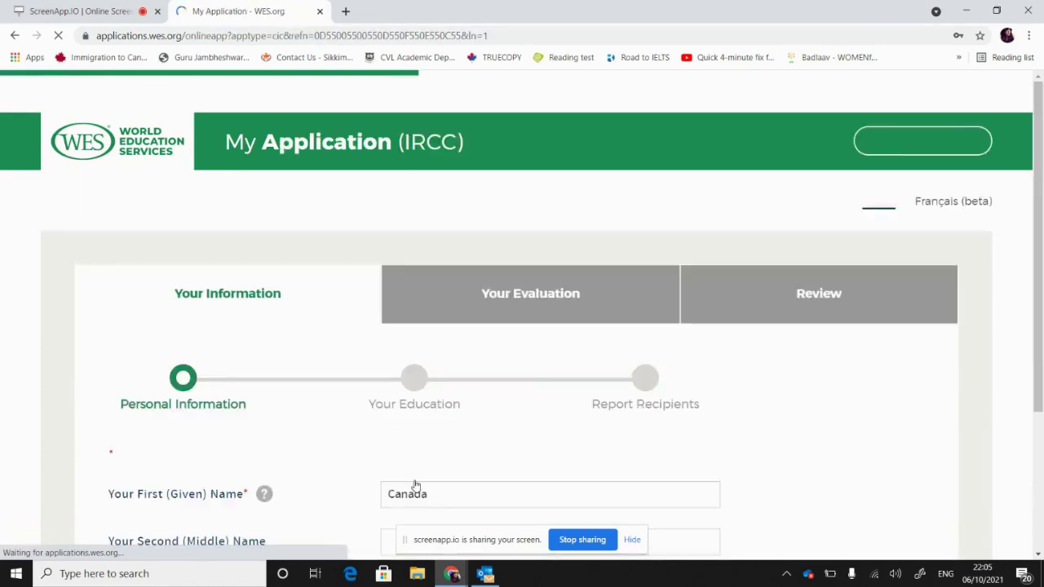
Step: Set the gender to Woman in Personal Information
scroll(554, 414, down, 5)
scroll(555, 414, up, 4)
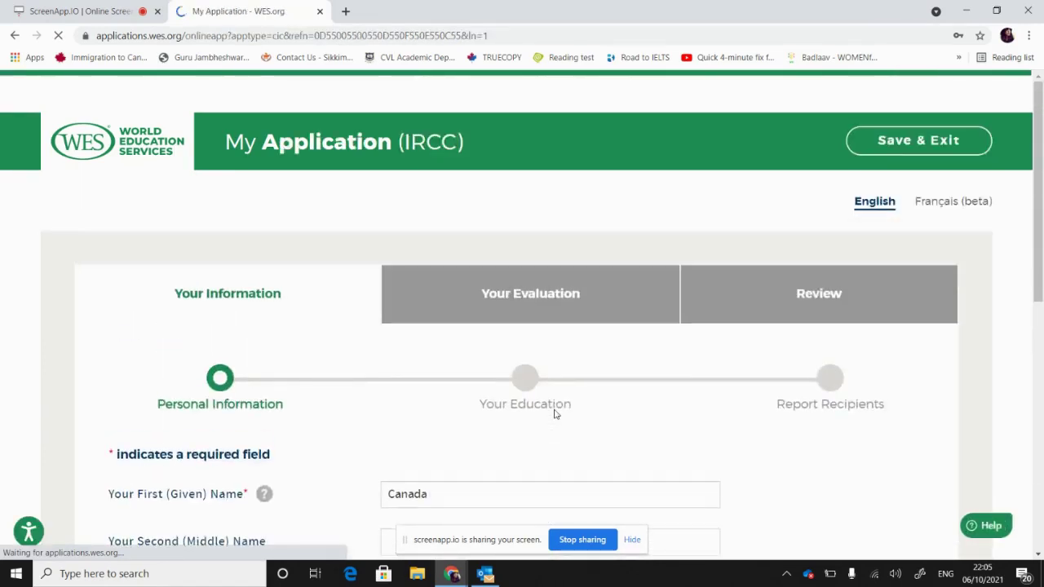
scroll(422, 415, down, 3)
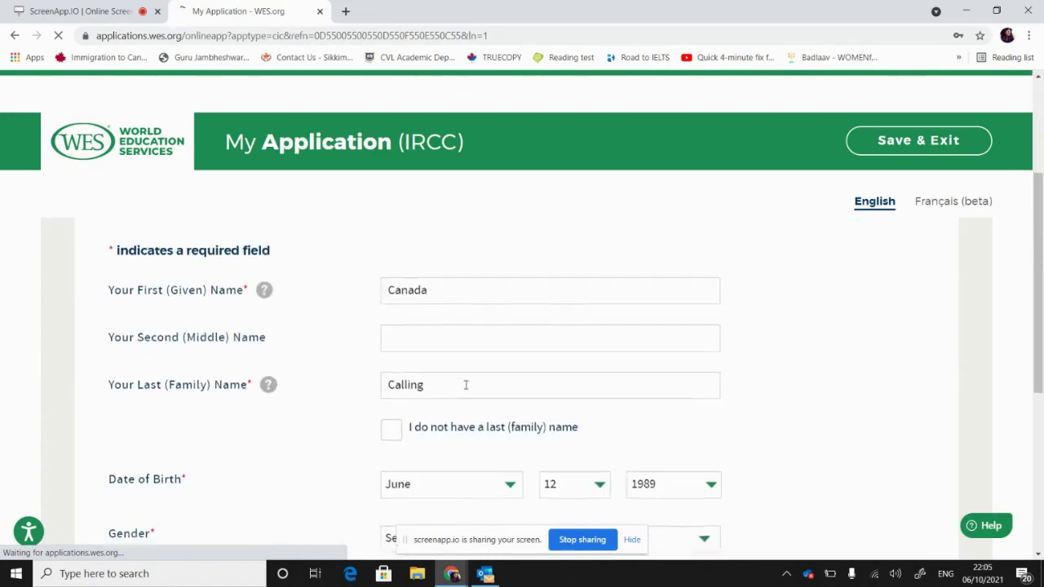
scroll(464, 385, down, 3)
click(468, 300)
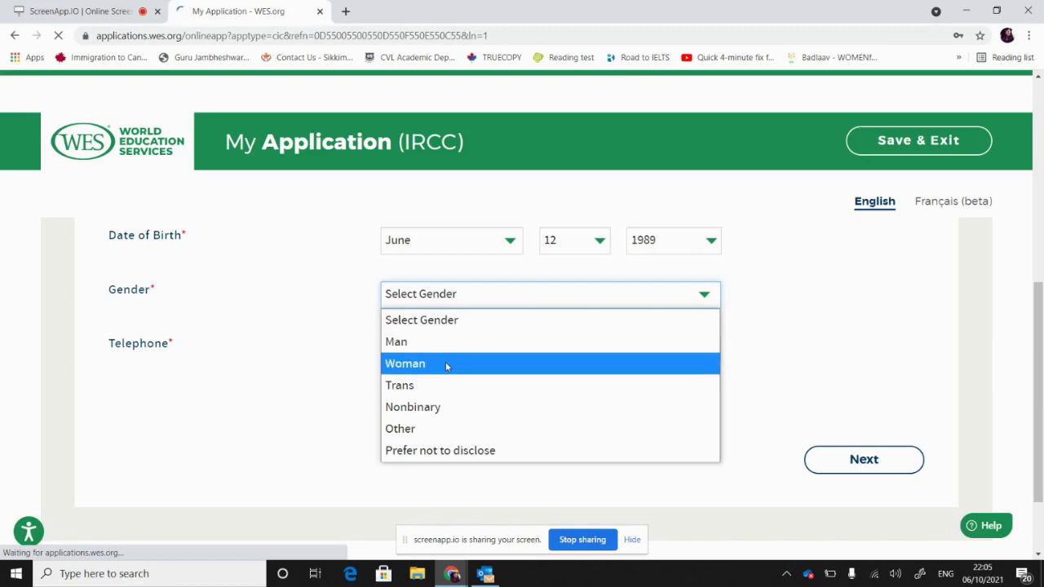
click(448, 364)
Step: Enter the telephone number with India (91) country code, decline saving the password, and continue
click(473, 354)
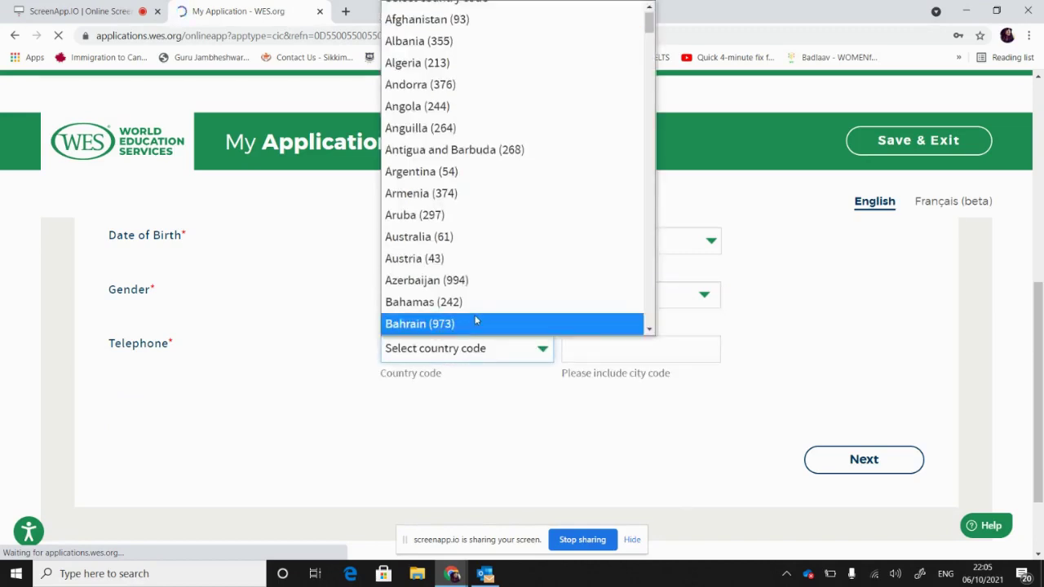
text(india)
click(477, 324)
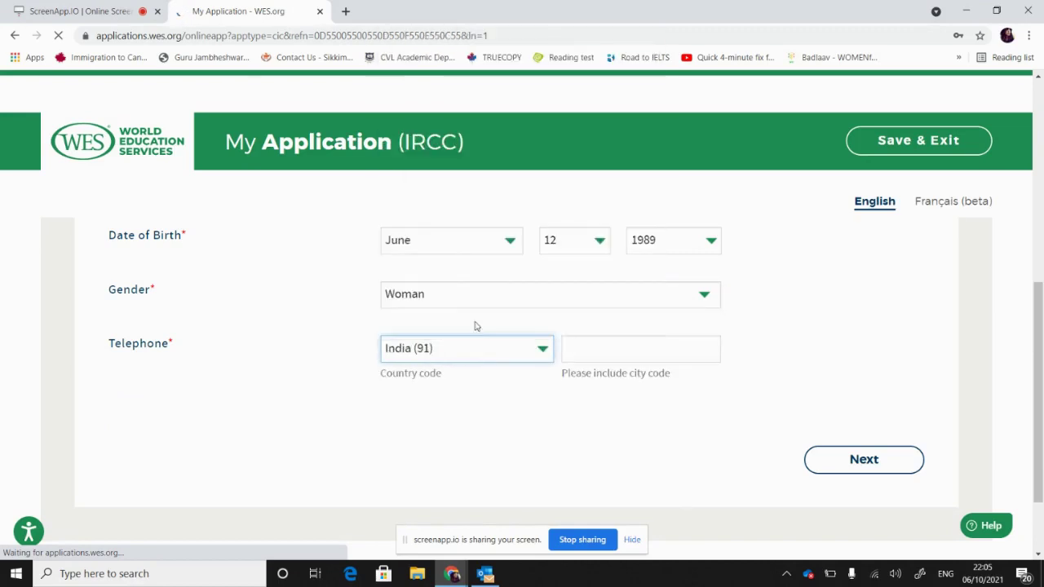
click(592, 348)
text(98765)
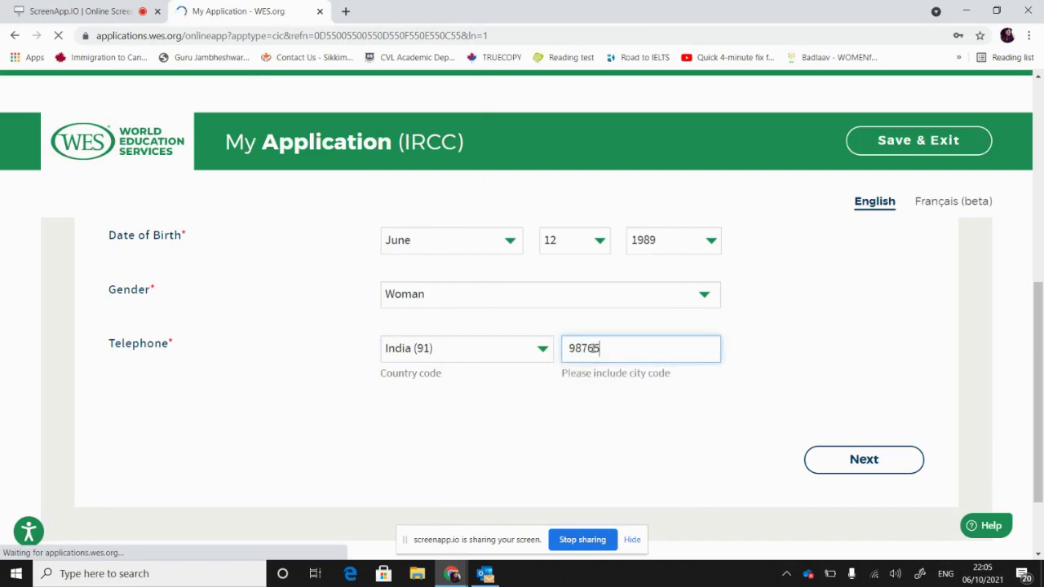
text(43210)
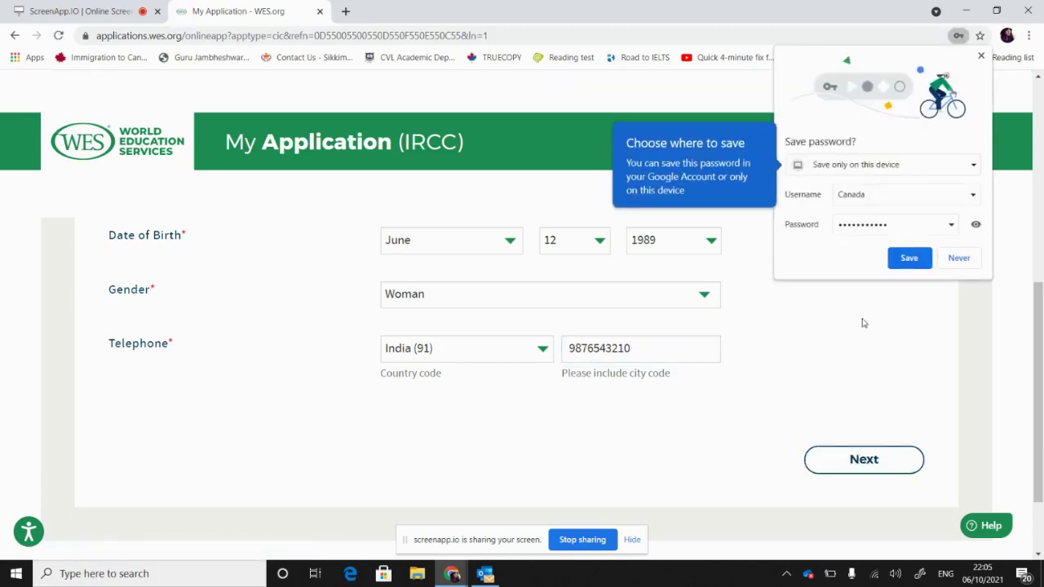
click(958, 260)
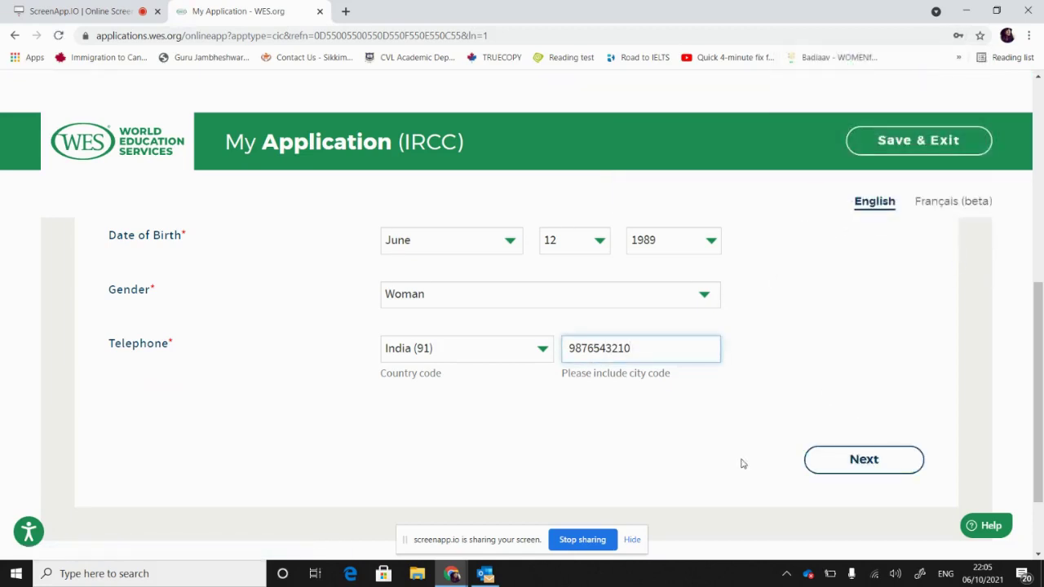
click(873, 460)
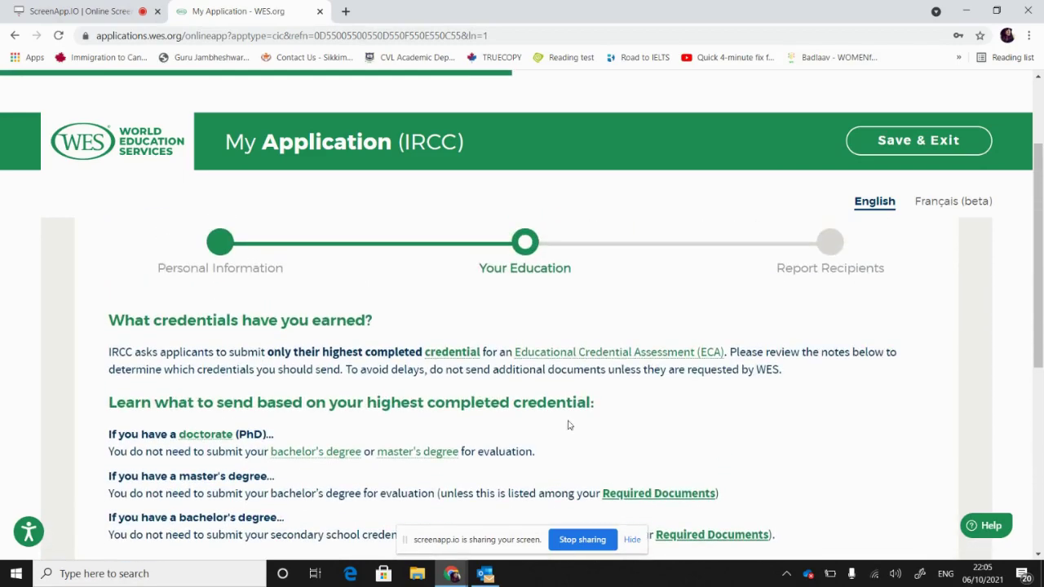
Step: Open the Required Documents link in a new browser tab
scroll(616, 403, down, 2)
scroll(617, 403, up, 3)
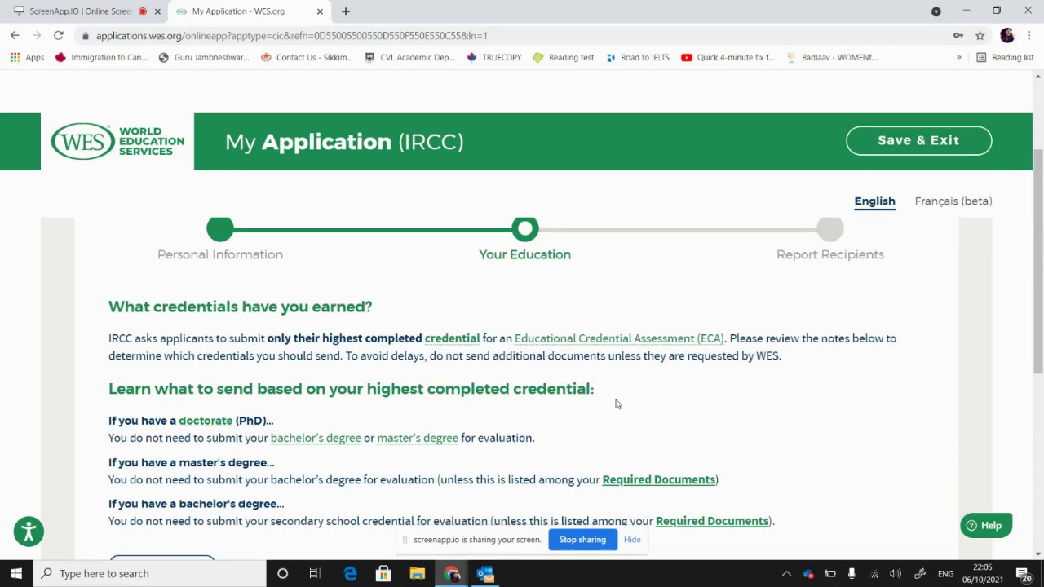
scroll(639, 410, down, 1)
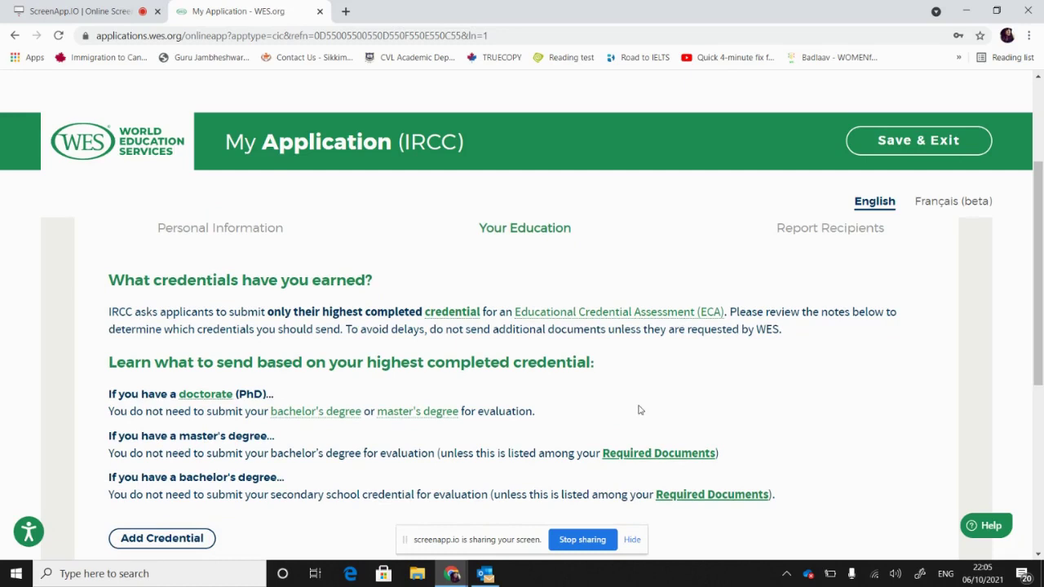
scroll(608, 404, down, 1)
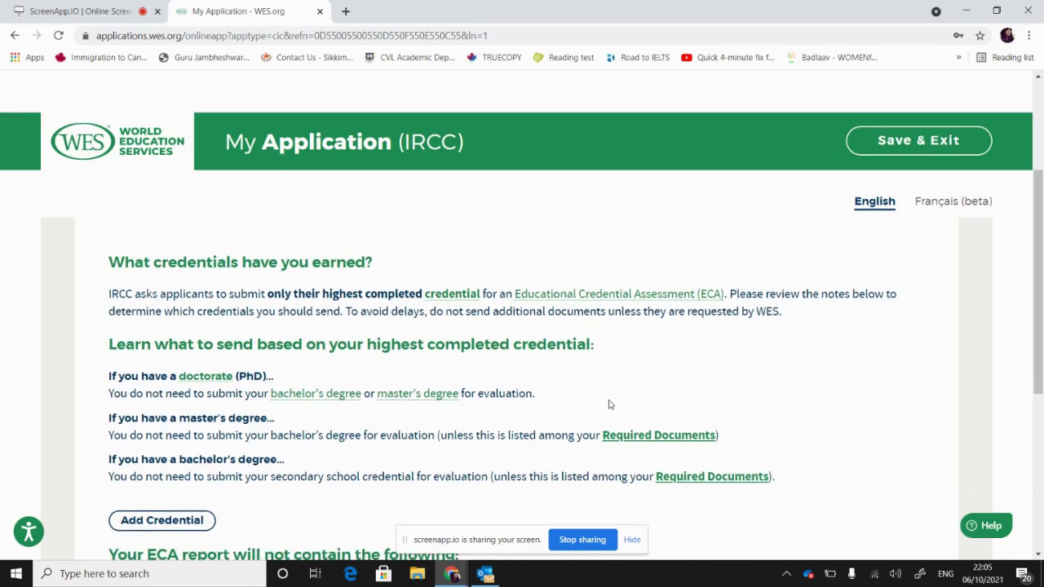
scroll(608, 404, down, 1)
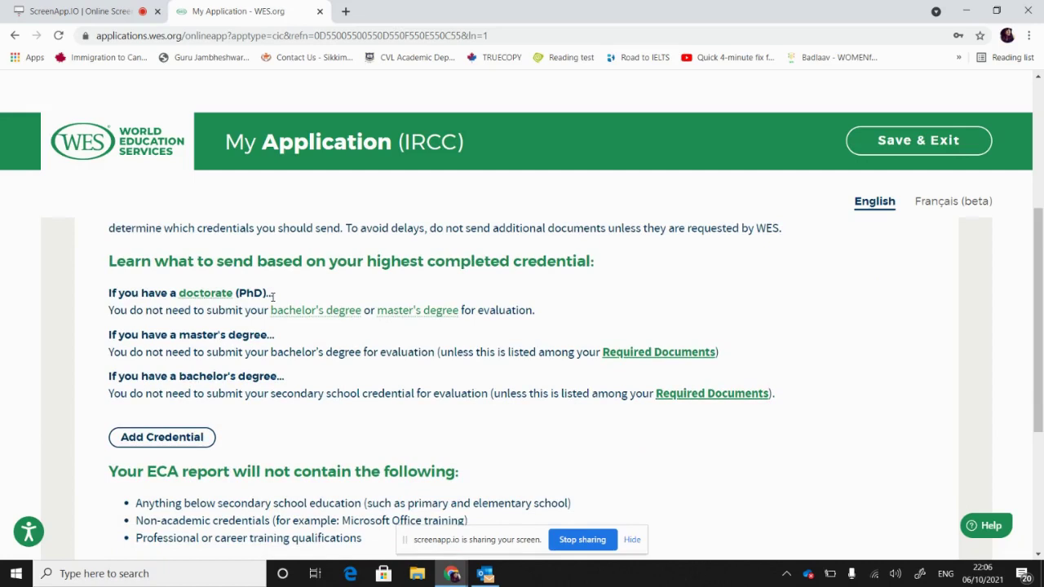
scroll(329, 312, down, 1)
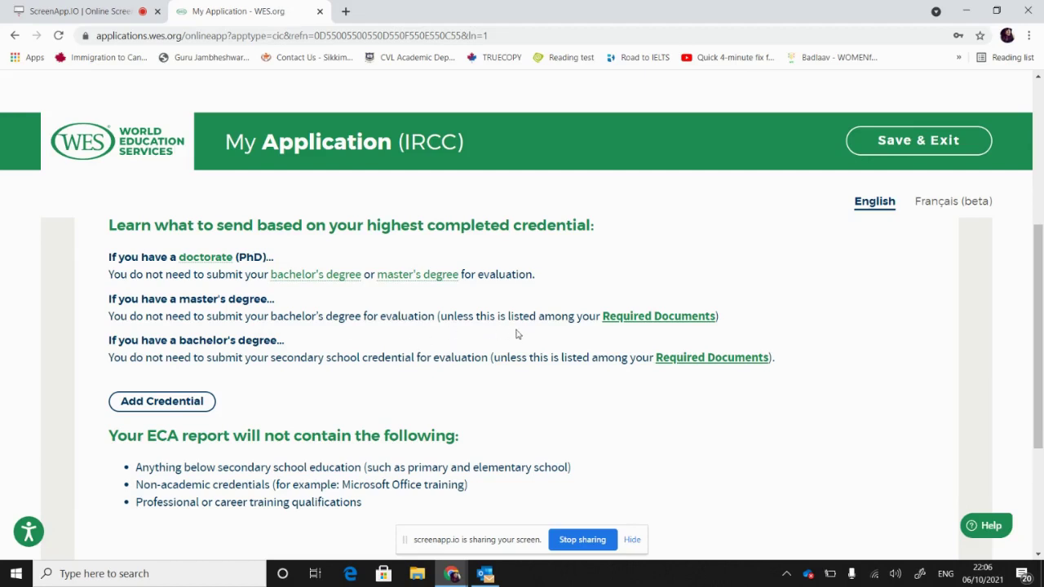
right_click(640, 326)
click(657, 331)
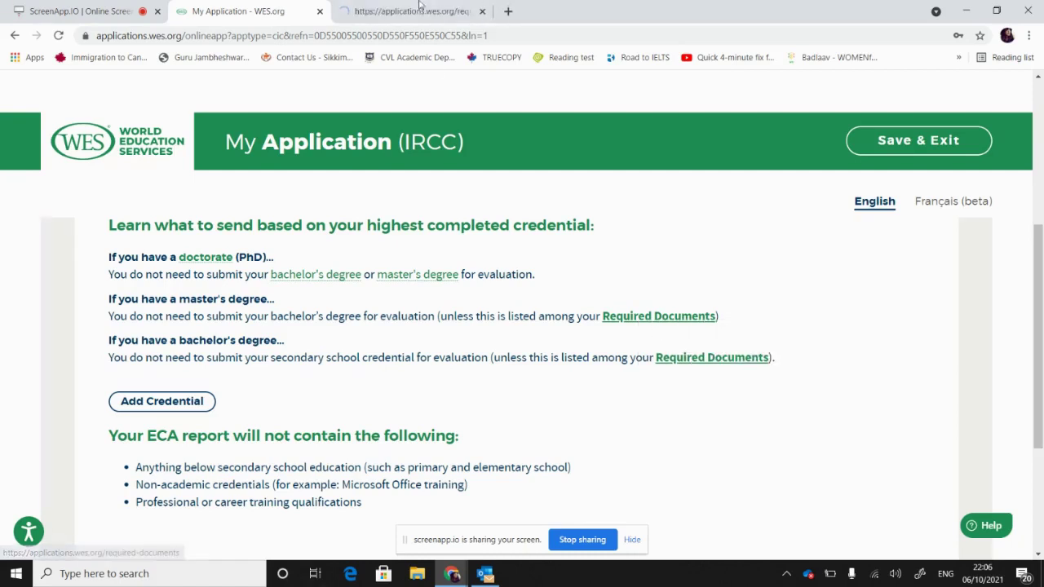
Step: On the Required Documents form, choose Canada, confirm IRCC, and select India as education country
click(392, 7)
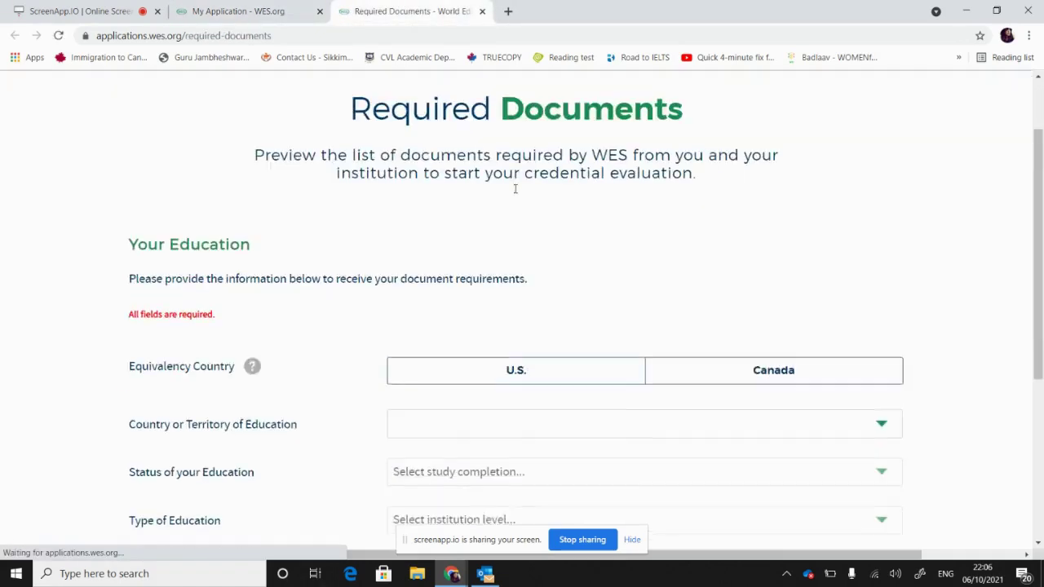
click(264, 7)
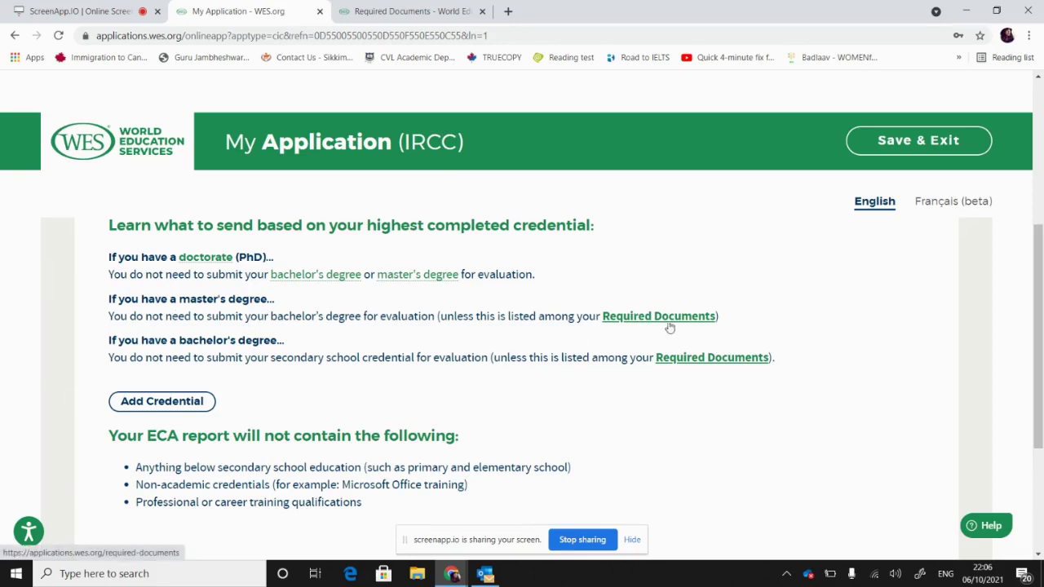
click(403, 11)
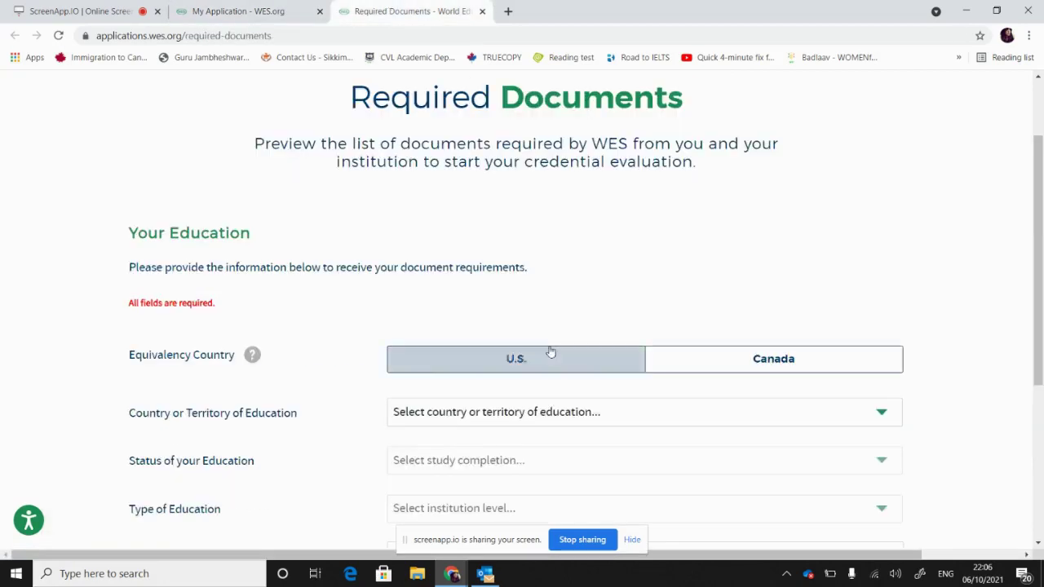
scroll(550, 350, down, 3)
click(771, 187)
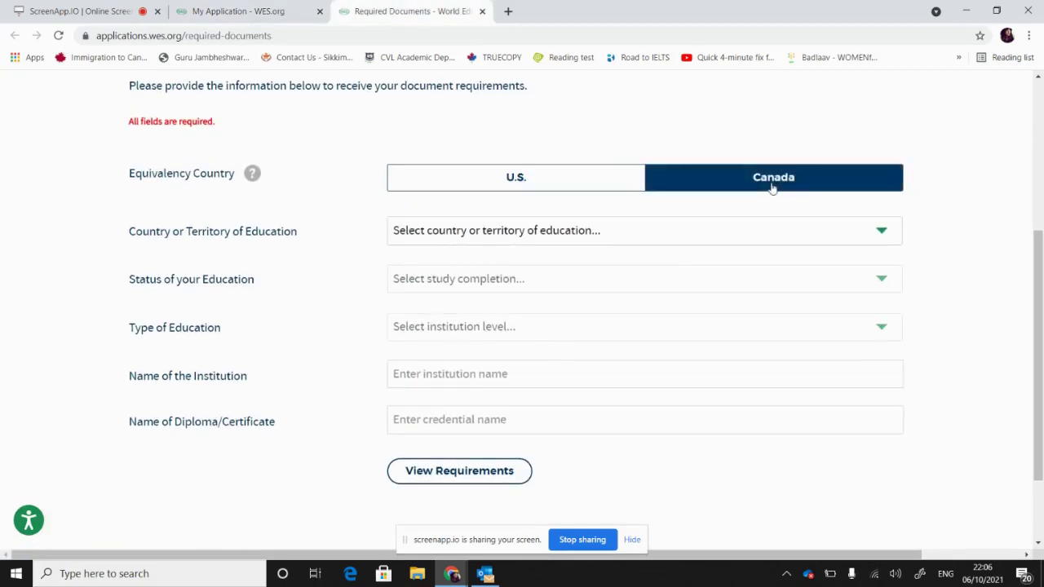
click(515, 235)
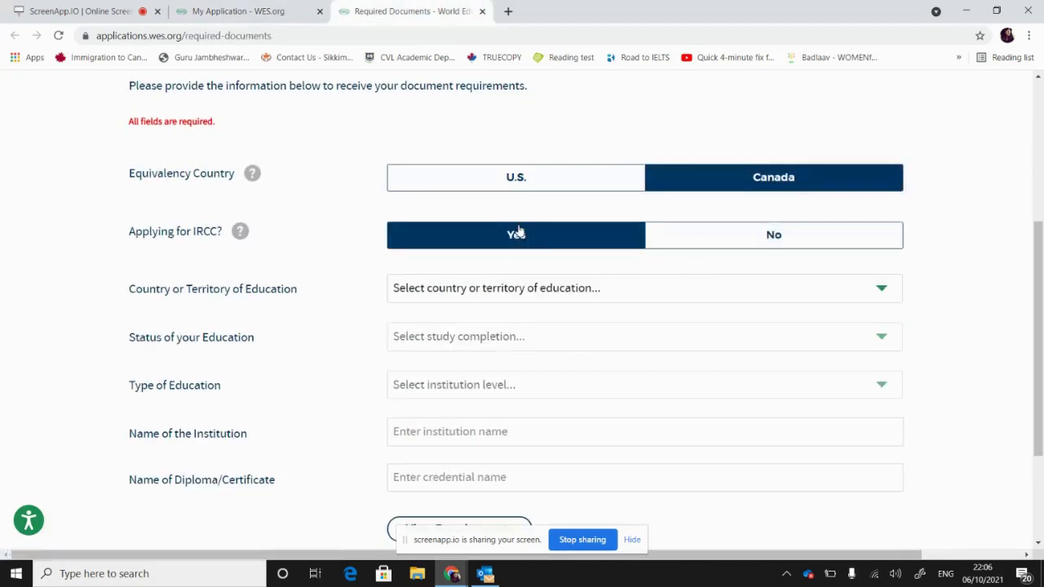
click(537, 290)
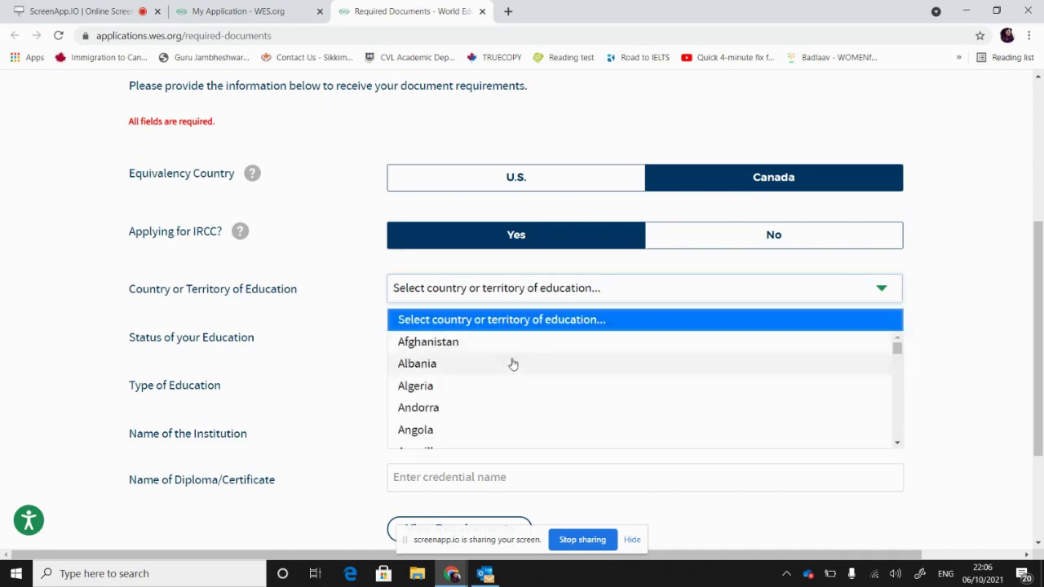
text(india)
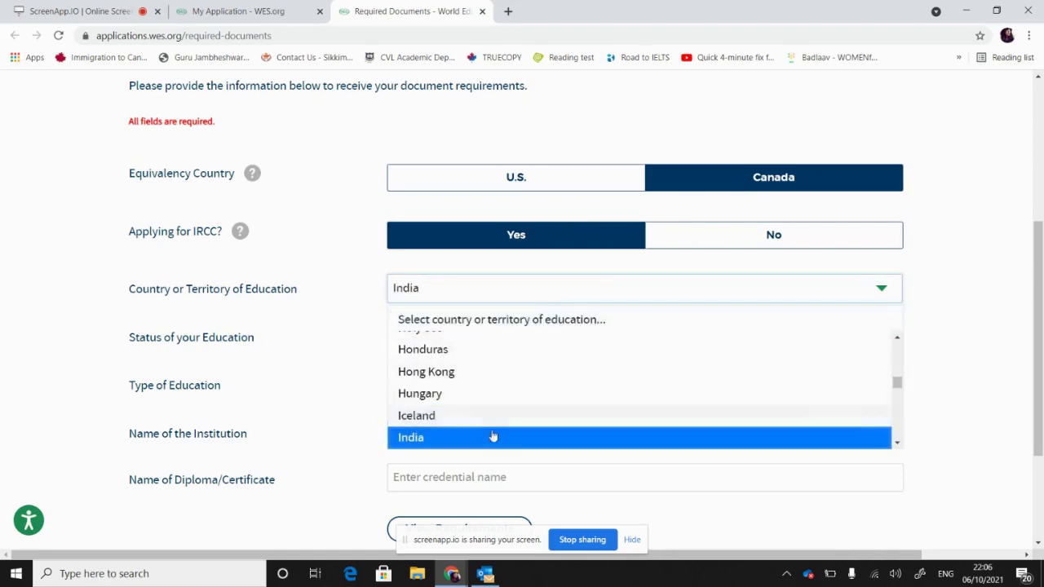
click(491, 444)
Step: Set education status Completed, type University Education, and credential level Master's Degree Programs
click(508, 346)
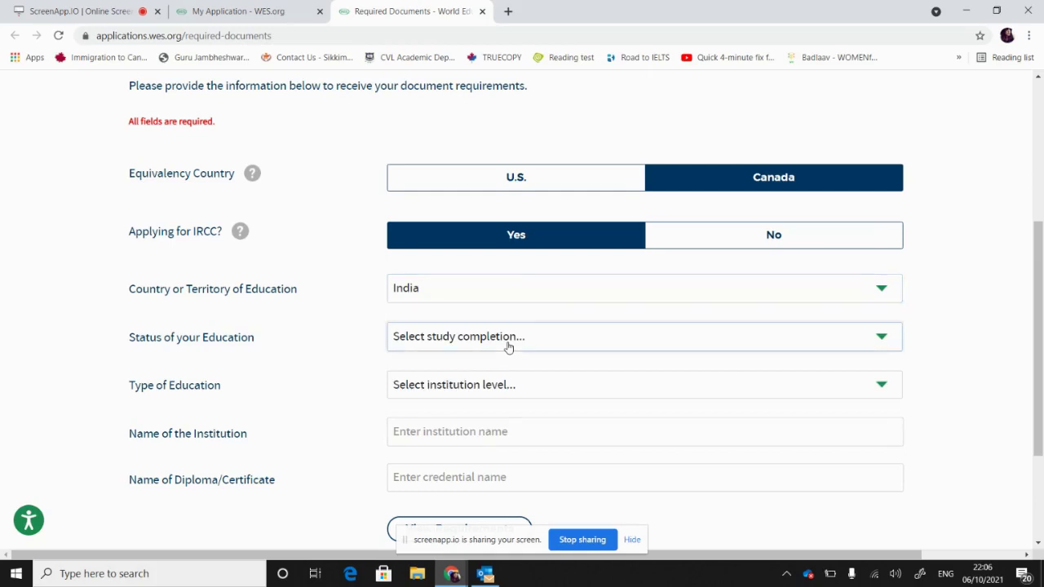
click(494, 390)
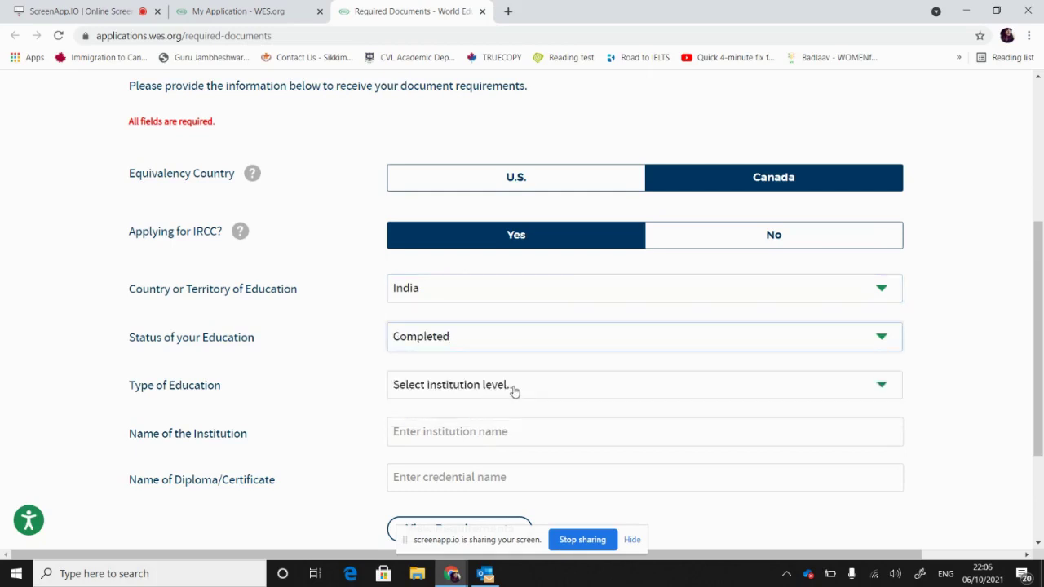
click(514, 390)
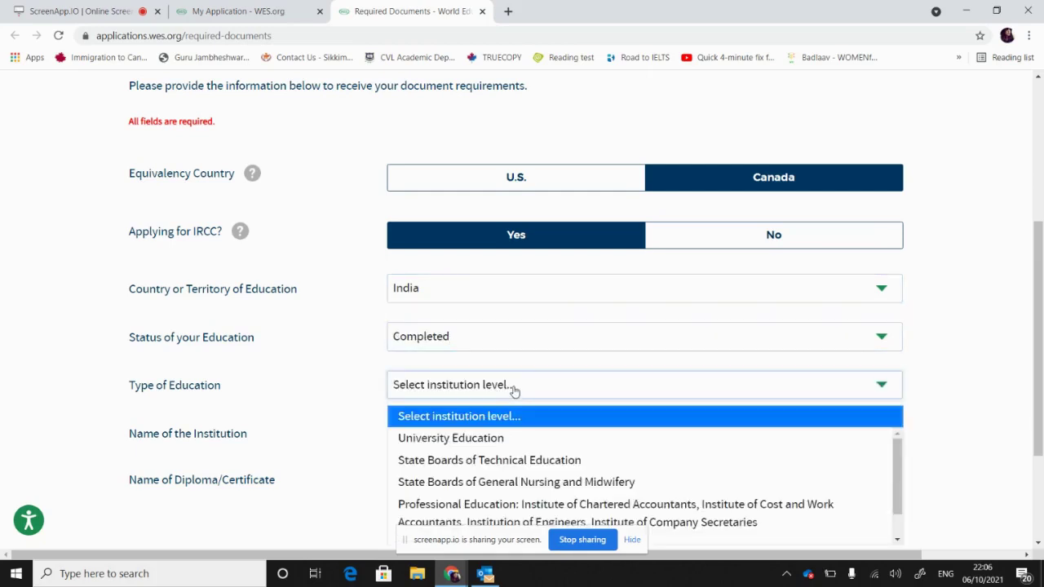
click(505, 435)
scroll(607, 430, down, 2)
click(500, 292)
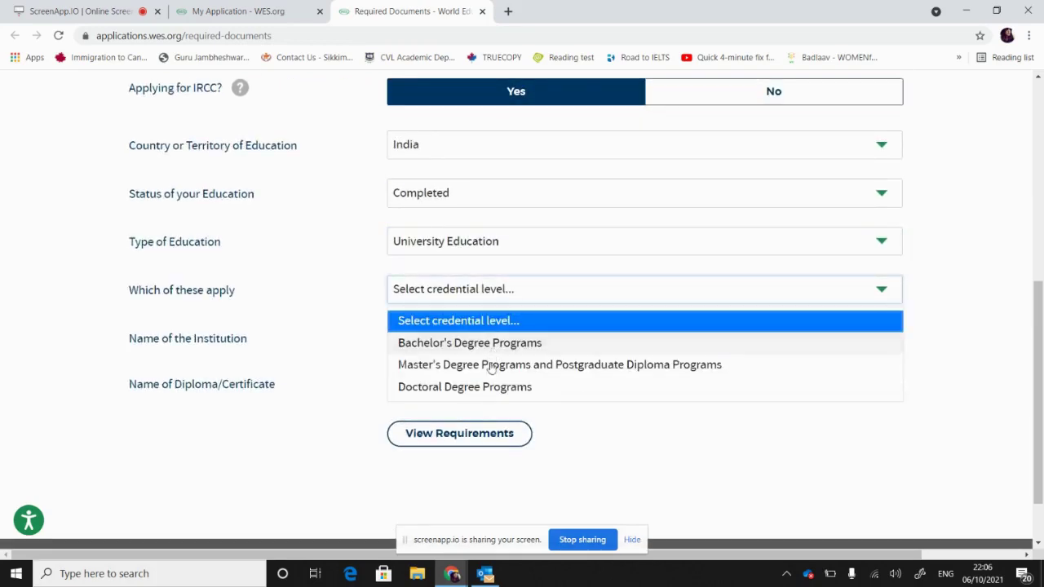
click(490, 367)
Step: Pick Guru Jambheshwar University of Science and Technology and Master of Arts, then view requirements
click(478, 336)
text(Guru)
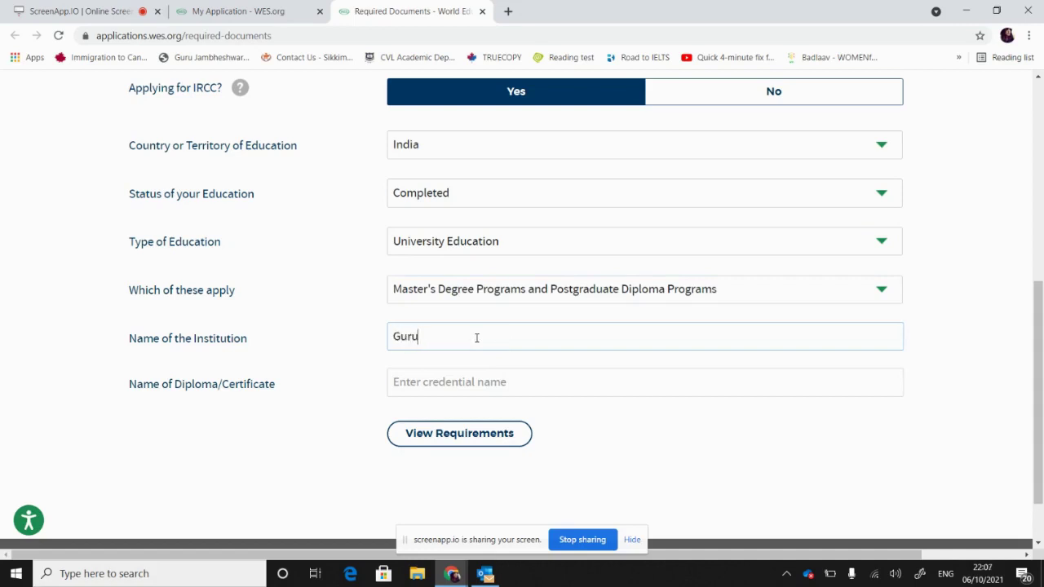
text( Jambh)
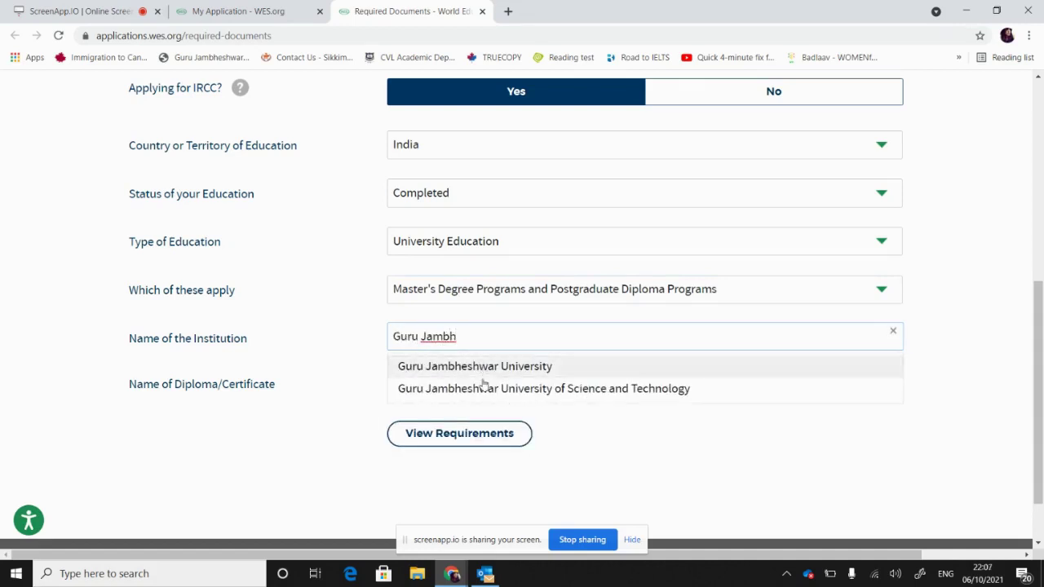
click(482, 388)
click(482, 386)
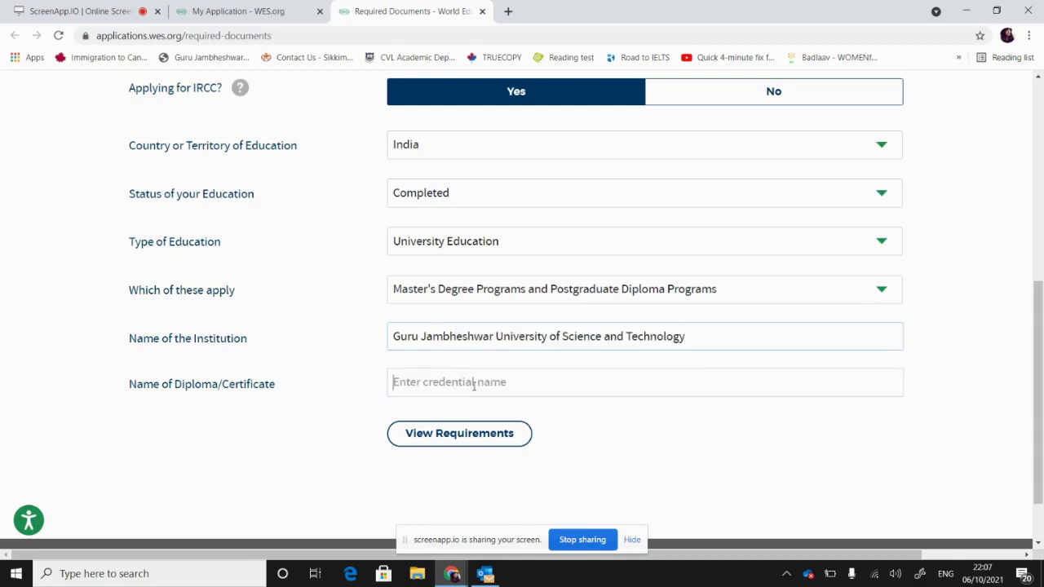
text(Master of Arts)
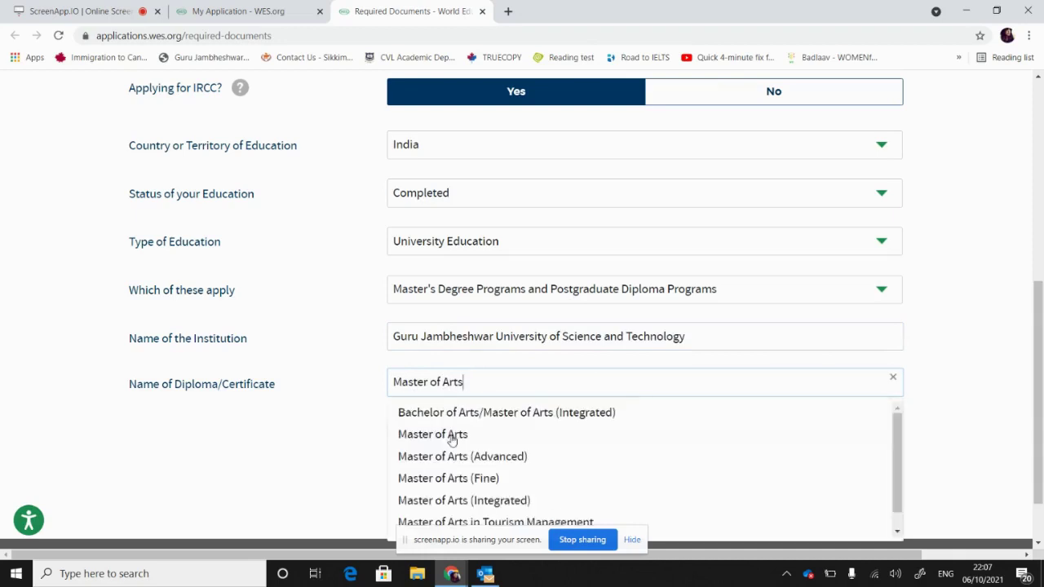
click(465, 435)
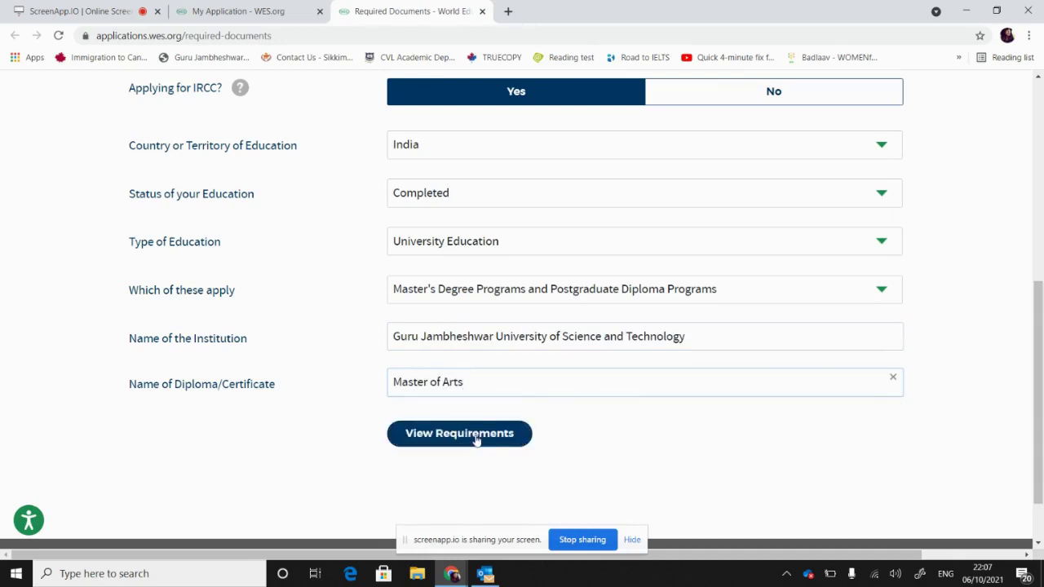
click(475, 438)
click(476, 440)
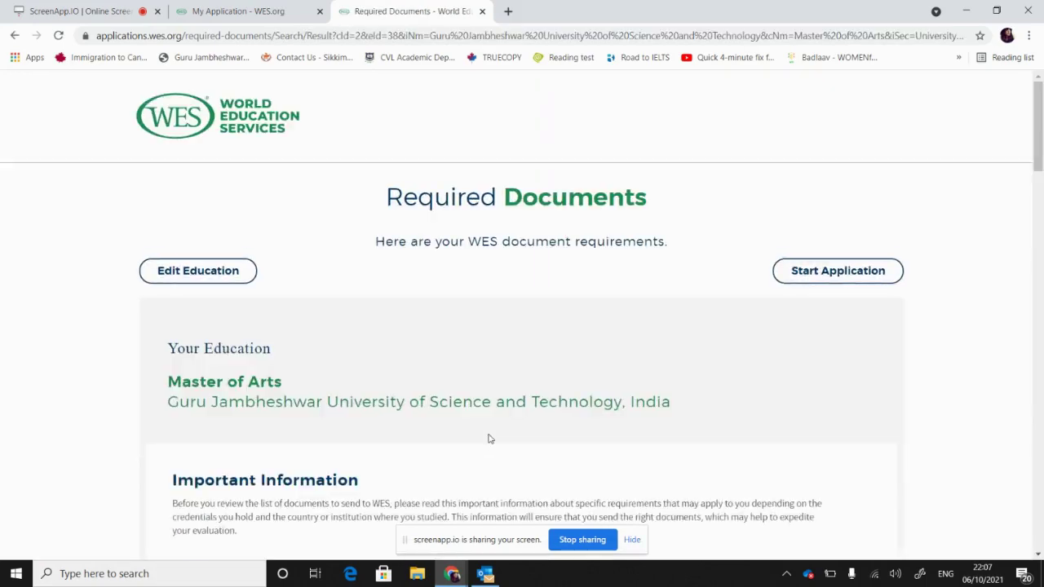
Step: Read the Indian Master of Arts requirements and highlight the note that bachelor's degree documents are also required
scroll(587, 432, down, 2)
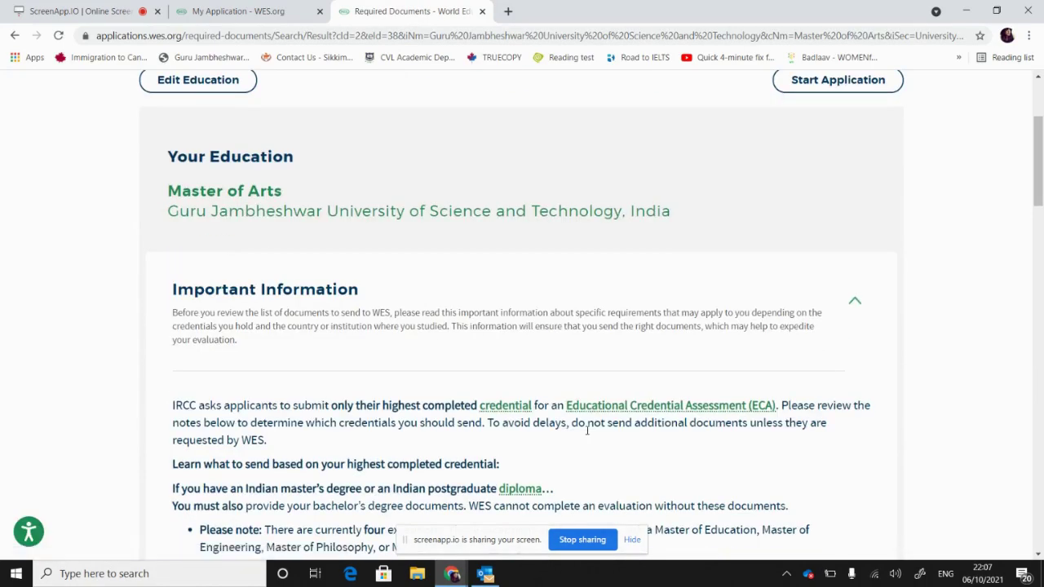
scroll(587, 431, down, 1)
scroll(585, 432, down, 1)
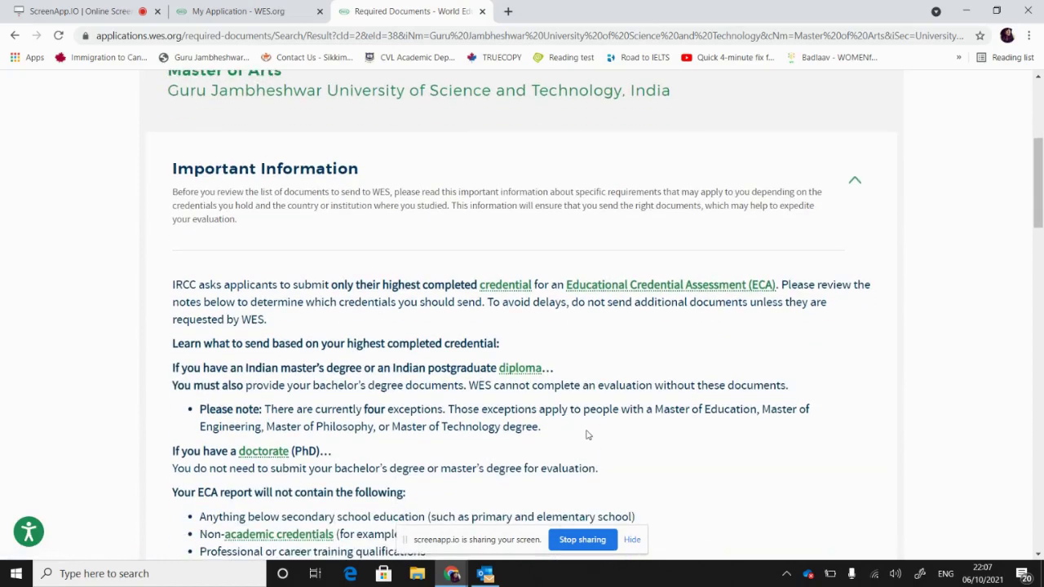
scroll(587, 433, down, 1)
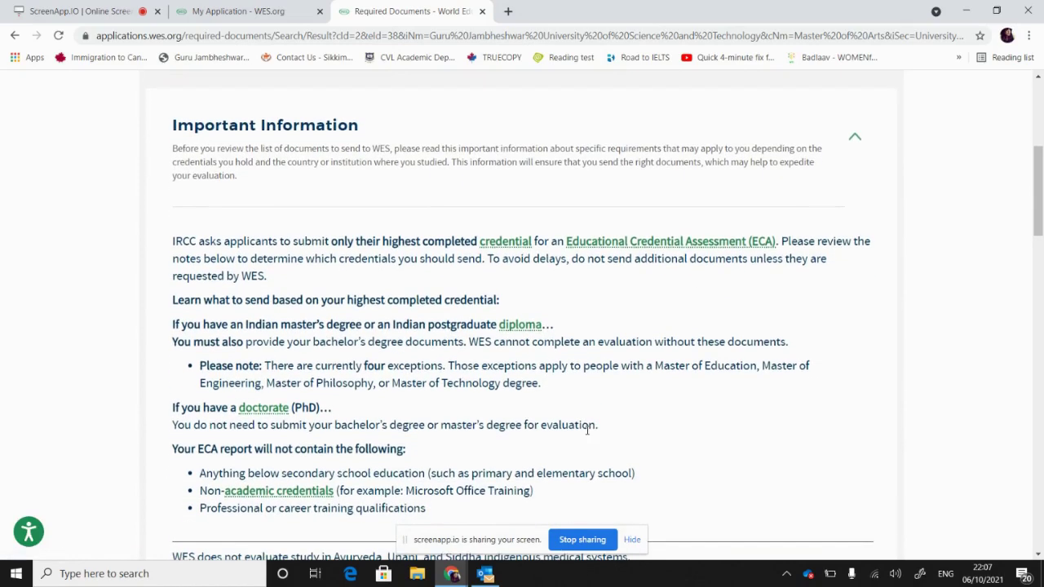
scroll(498, 356, up, 4)
scroll(497, 356, up, 2)
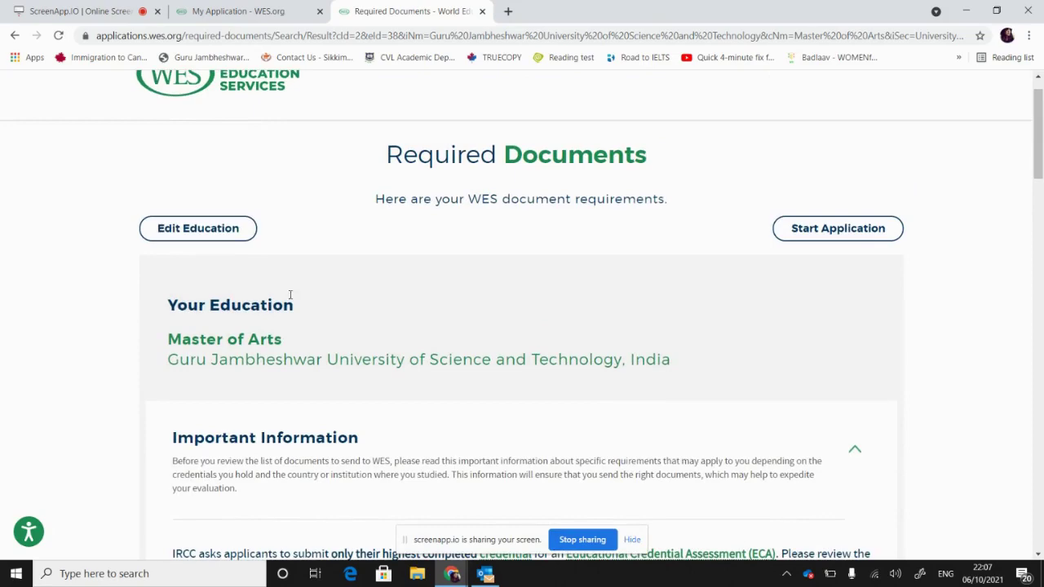
scroll(500, 374, down, 5)
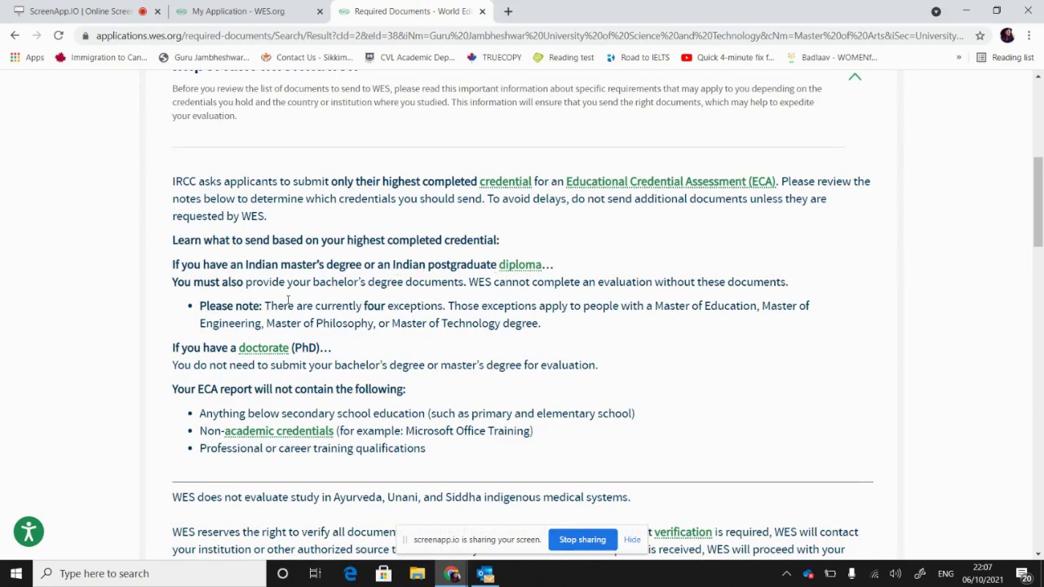
drag(172, 284, 792, 292)
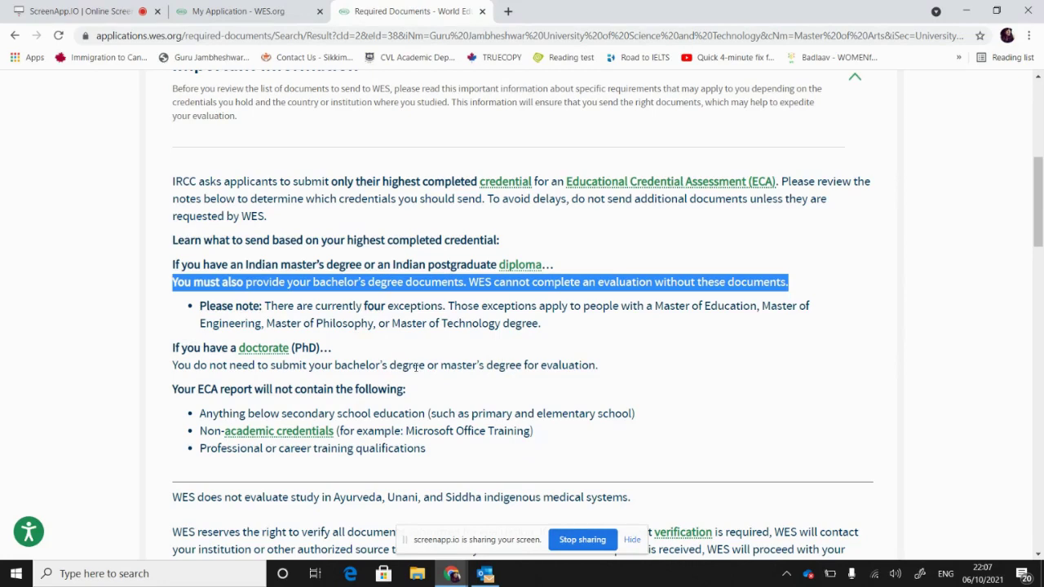
scroll(415, 368, down, 1)
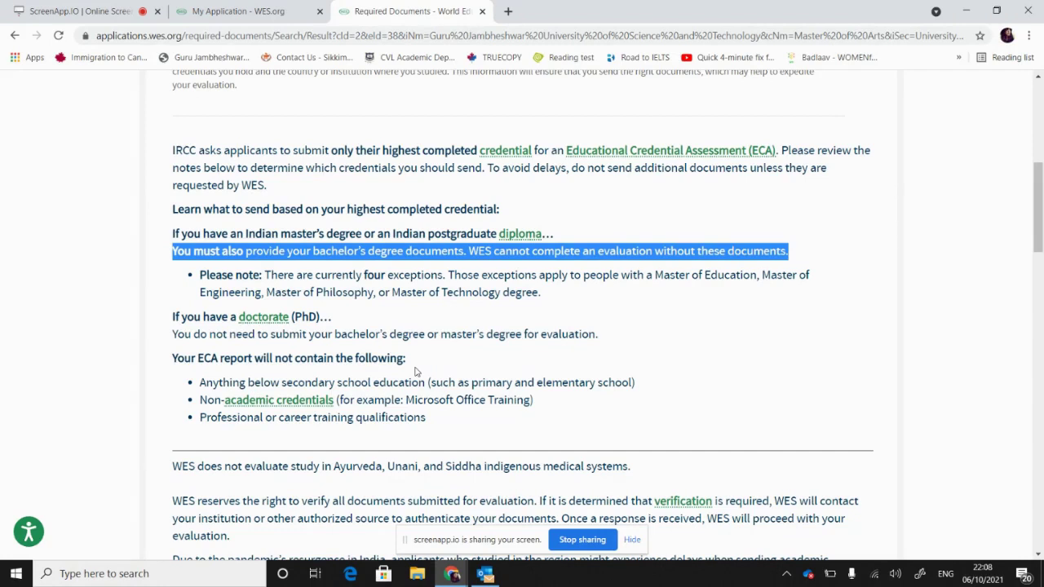
scroll(464, 399, down, 1)
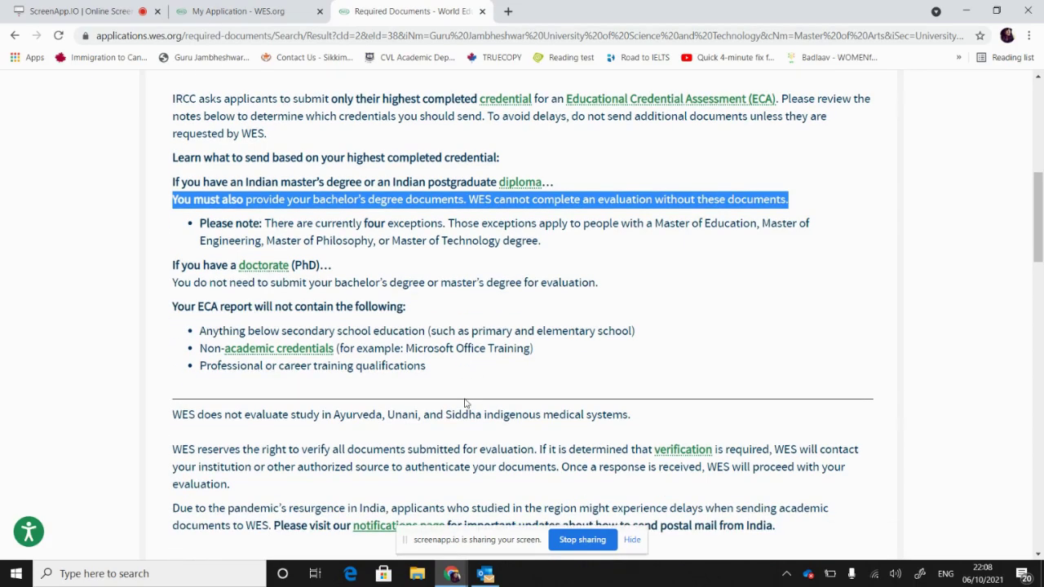
scroll(492, 295, up, 1)
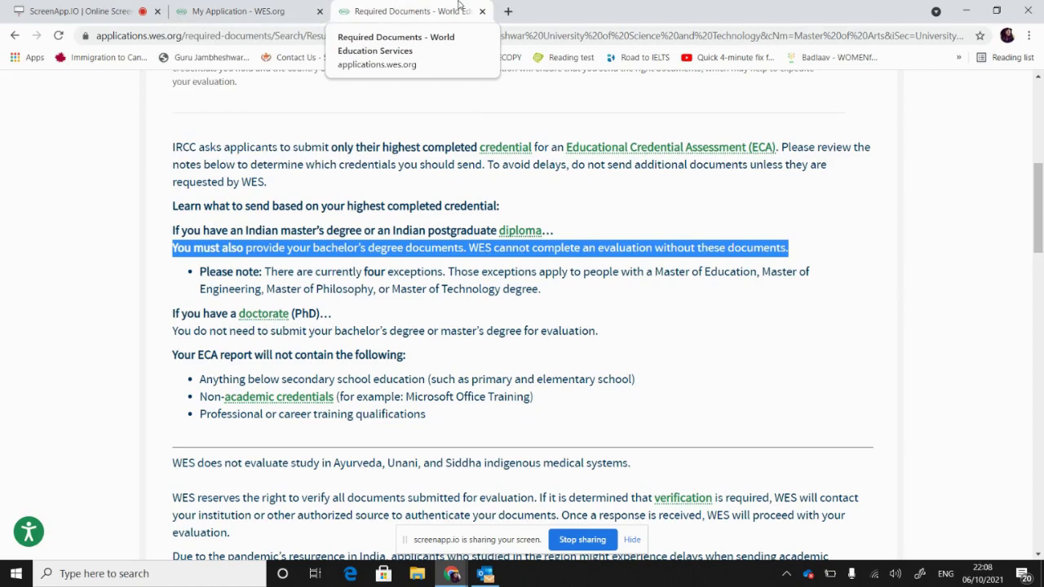
Step: Return to the IRCC application and scroll to the credentials section
click(260, 10)
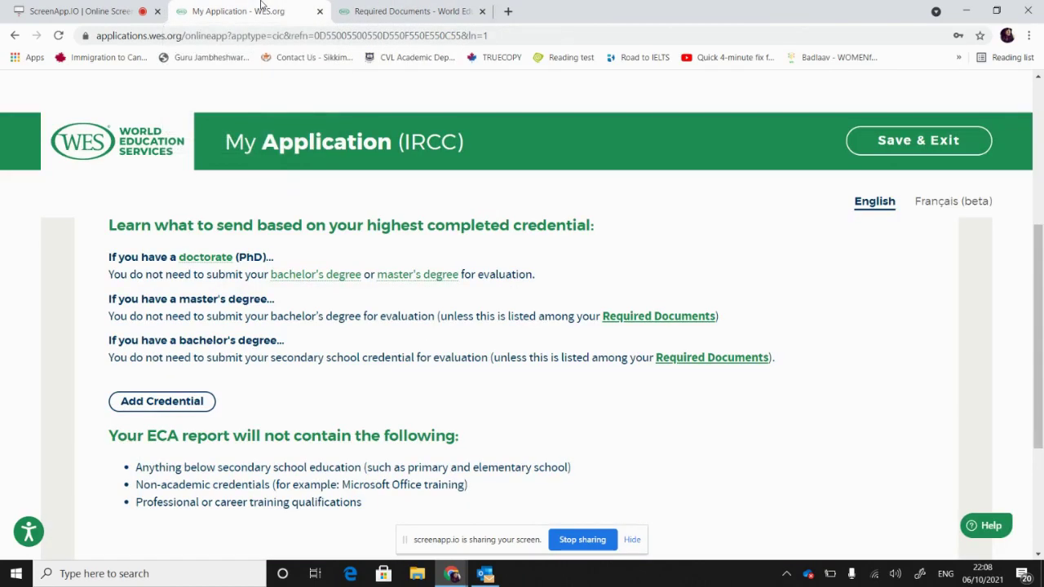
scroll(615, 372, down, 1)
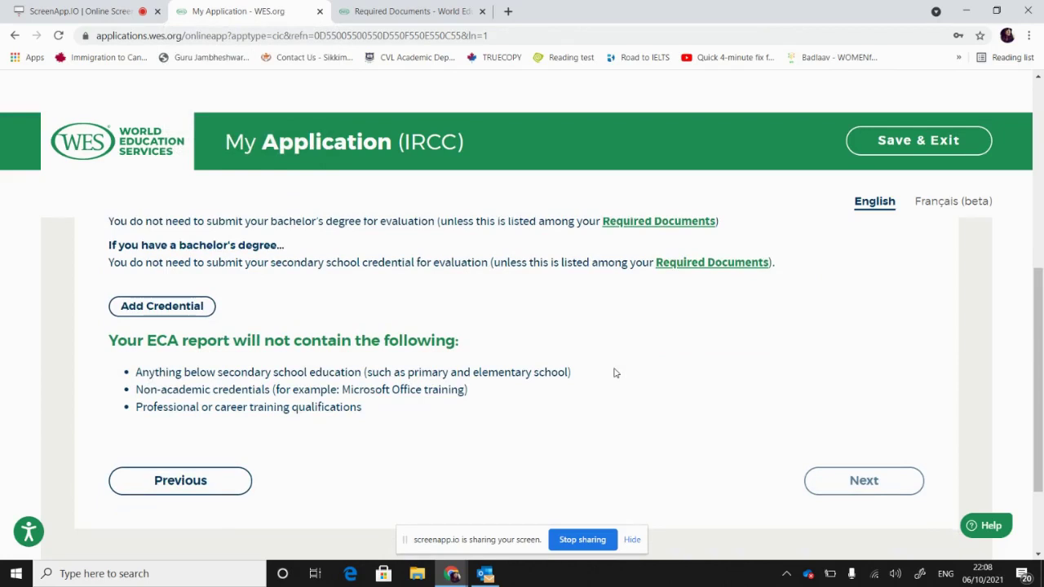
scroll(587, 408, down, 1)
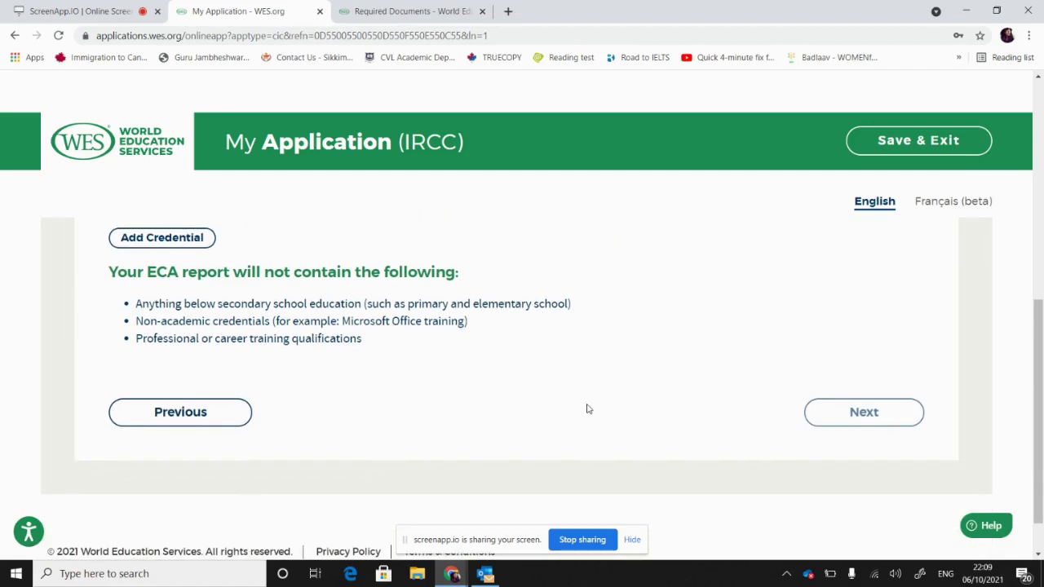
scroll(650, 388, up, 1)
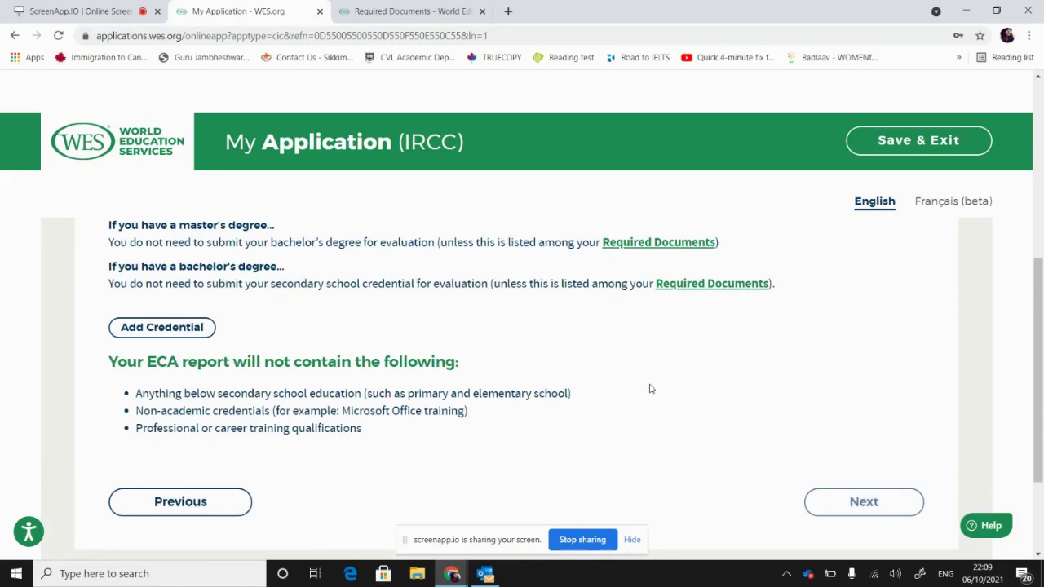
scroll(650, 388, up, 2)
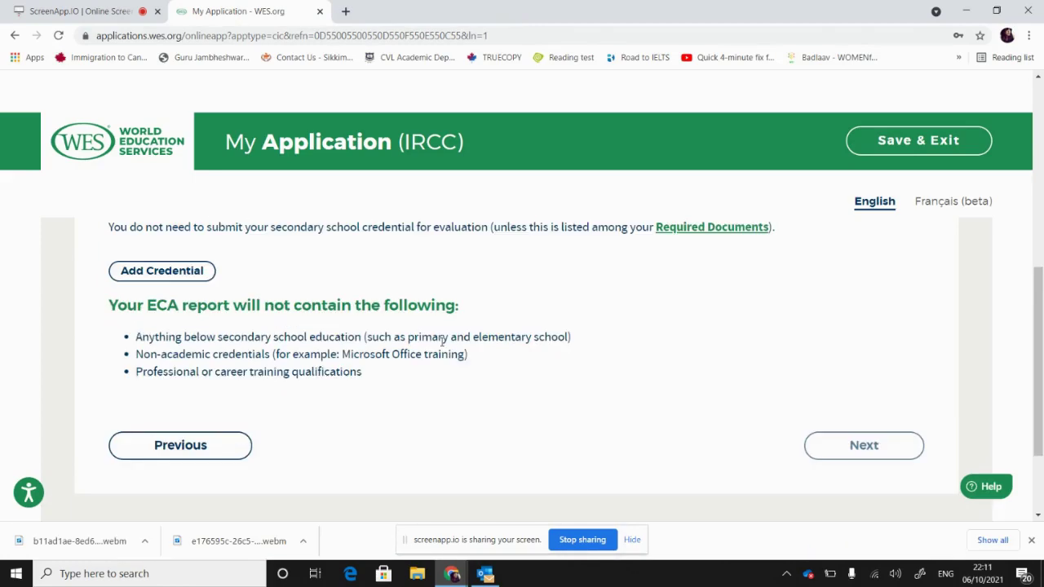
scroll(190, 329, up, 1)
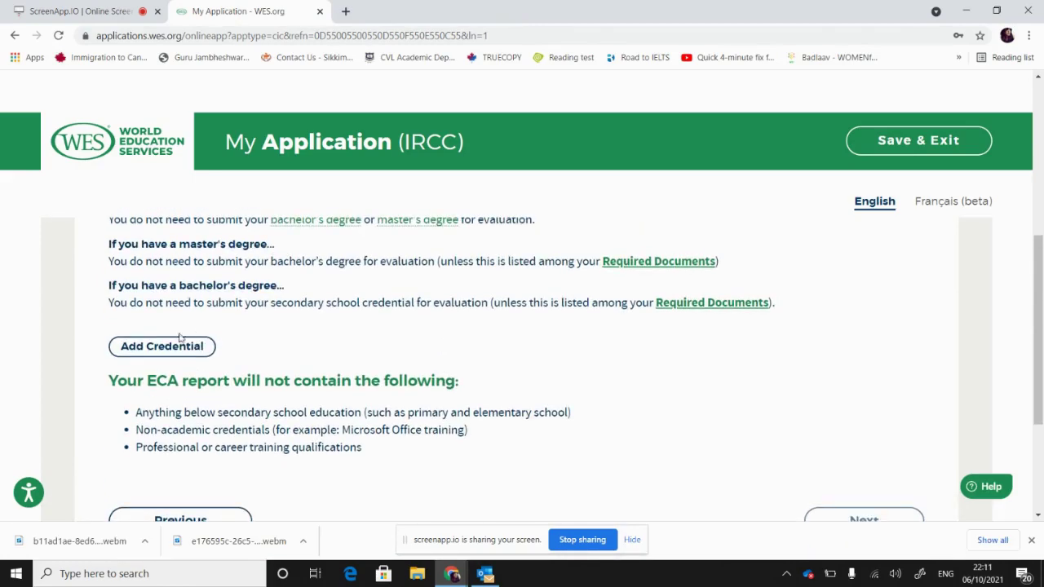
scroll(175, 345, up, 2)
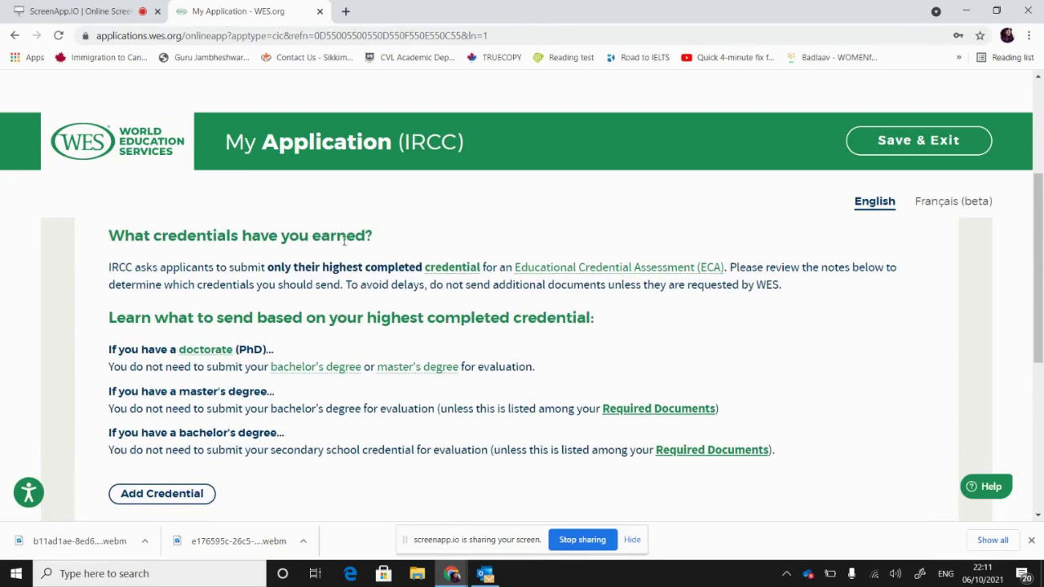
scroll(277, 348, down, 1)
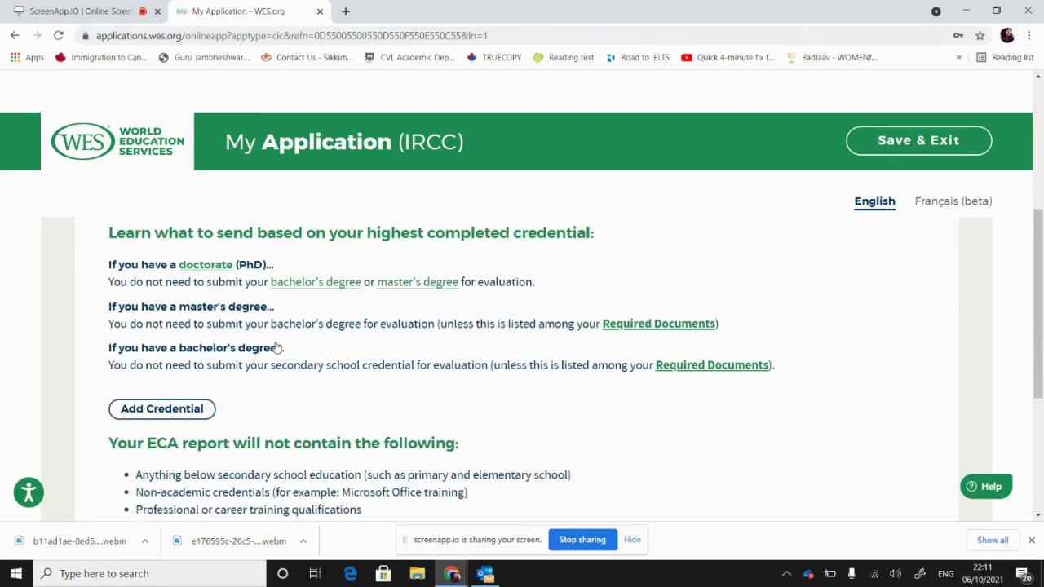
Step: Open the Add Credential form and its Country or Territory of Education list
click(178, 413)
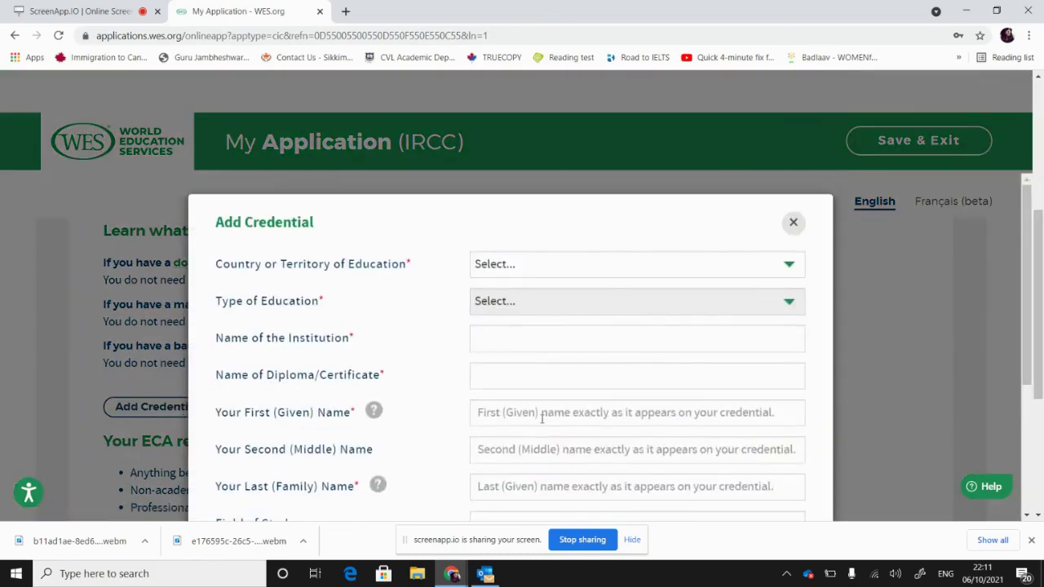
scroll(538, 417, down, 3)
scroll(542, 424, up, 3)
click(532, 274)
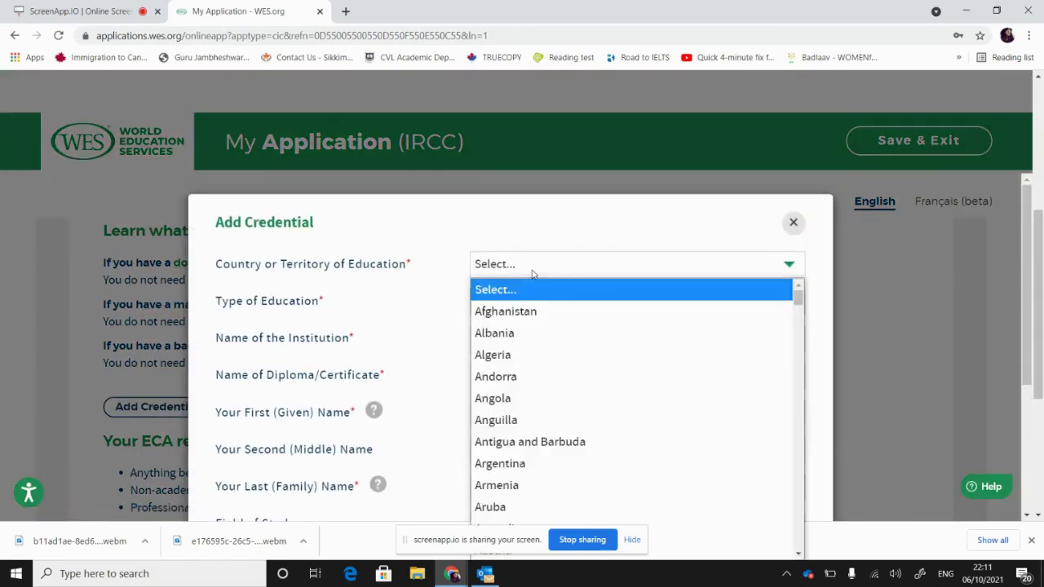
Step: Set the credential to India, University Education, and Master's degree and postgraduate diploma programs
text(india)
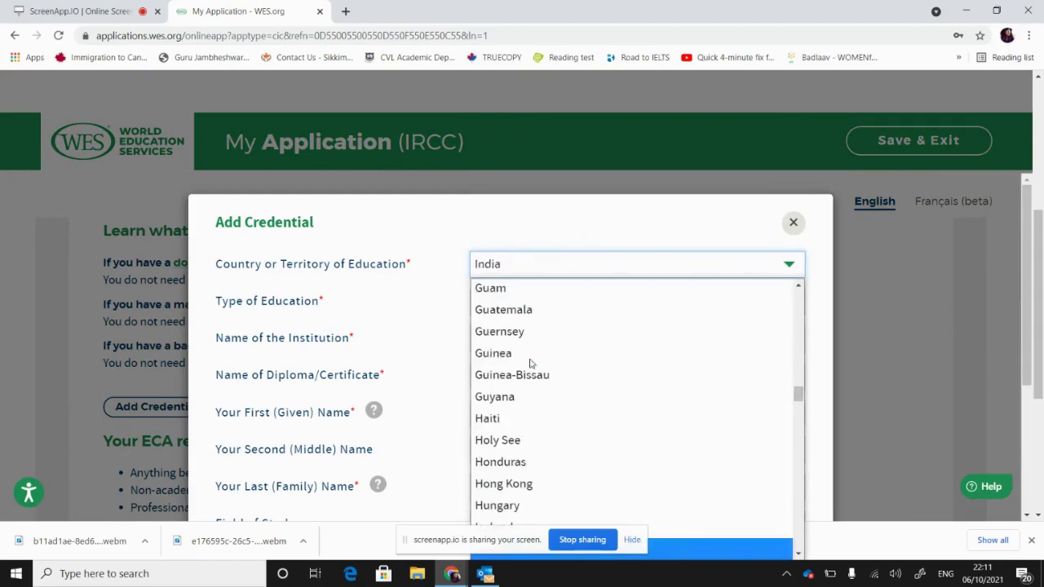
scroll(530, 363, down, 3)
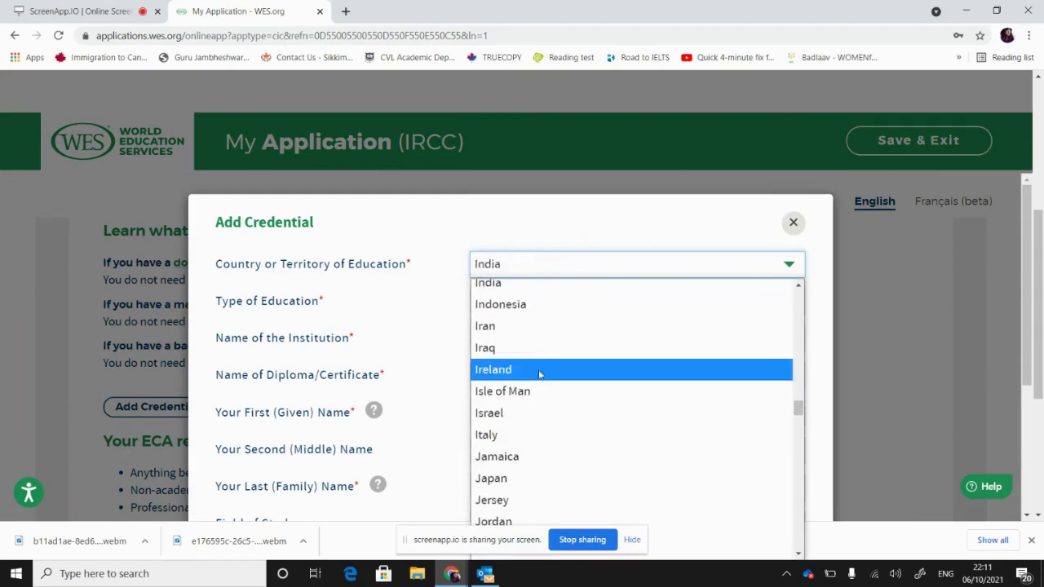
scroll(540, 449, up, 1)
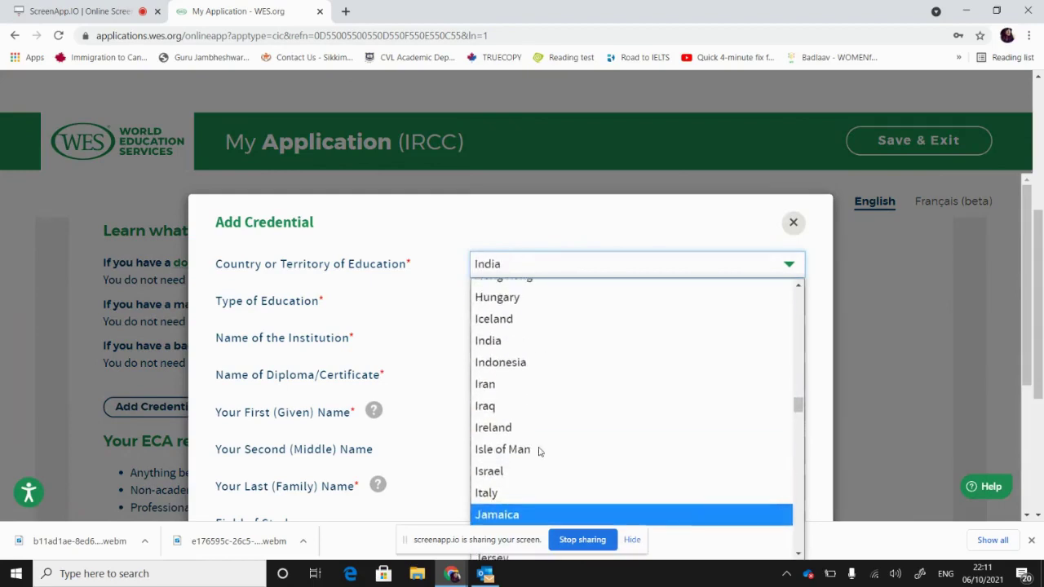
click(491, 348)
click(517, 301)
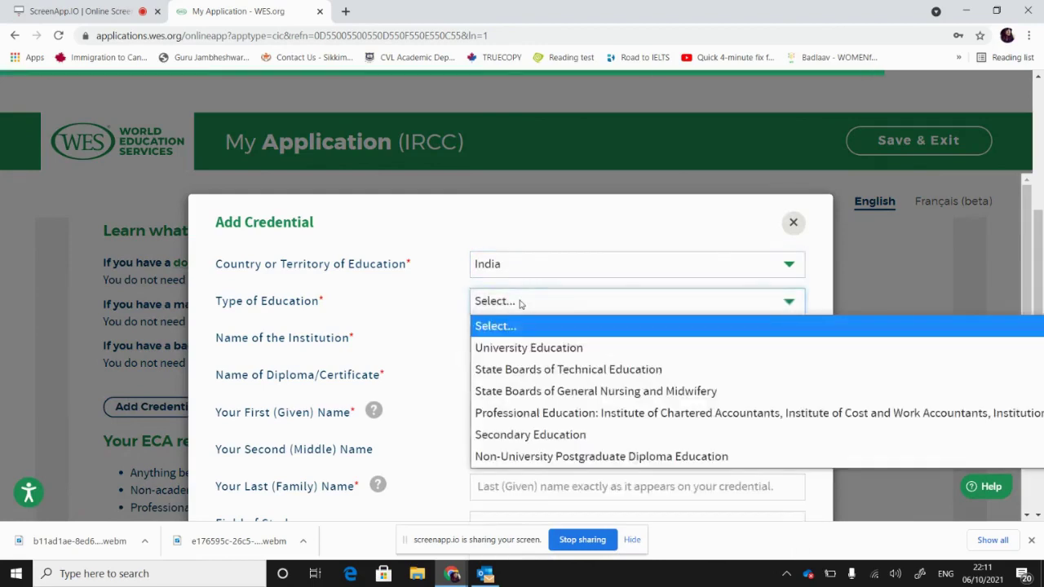
click(545, 348)
click(545, 344)
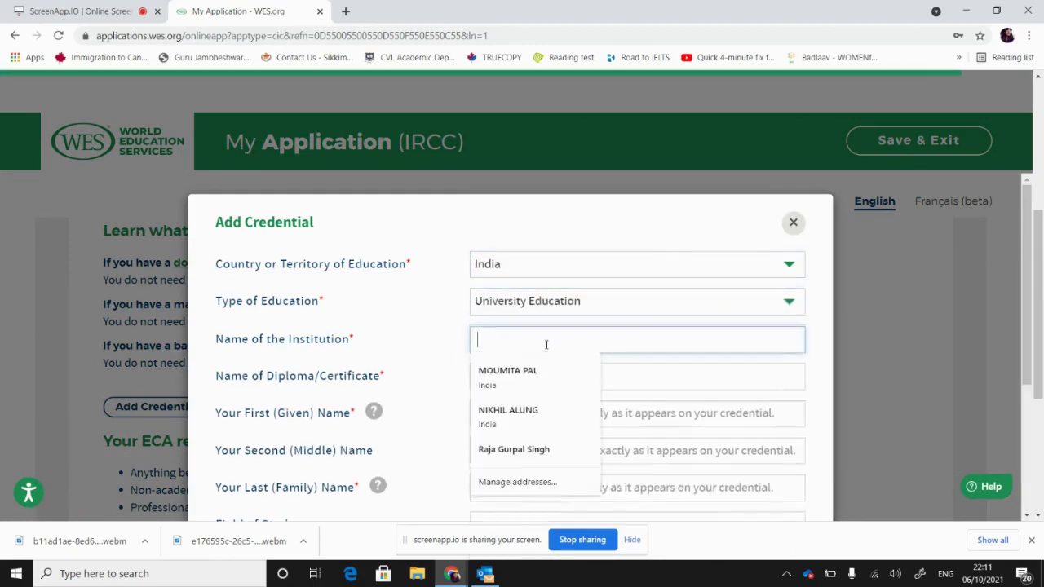
click(647, 347)
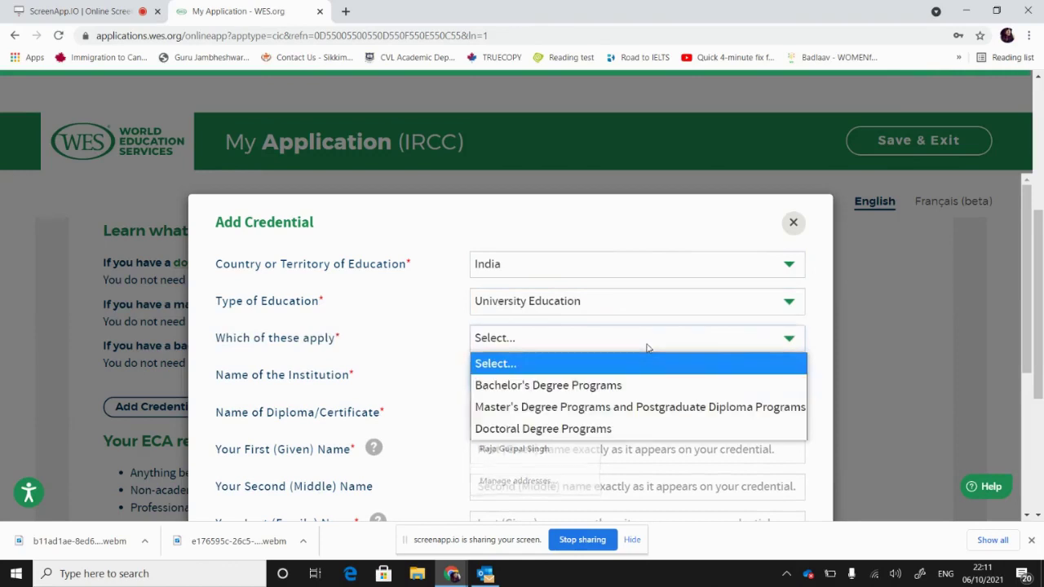
click(620, 406)
Step: Select Guru Jambheshwar University of Science and Technology and enter Master of Arts as the diploma
click(591, 378)
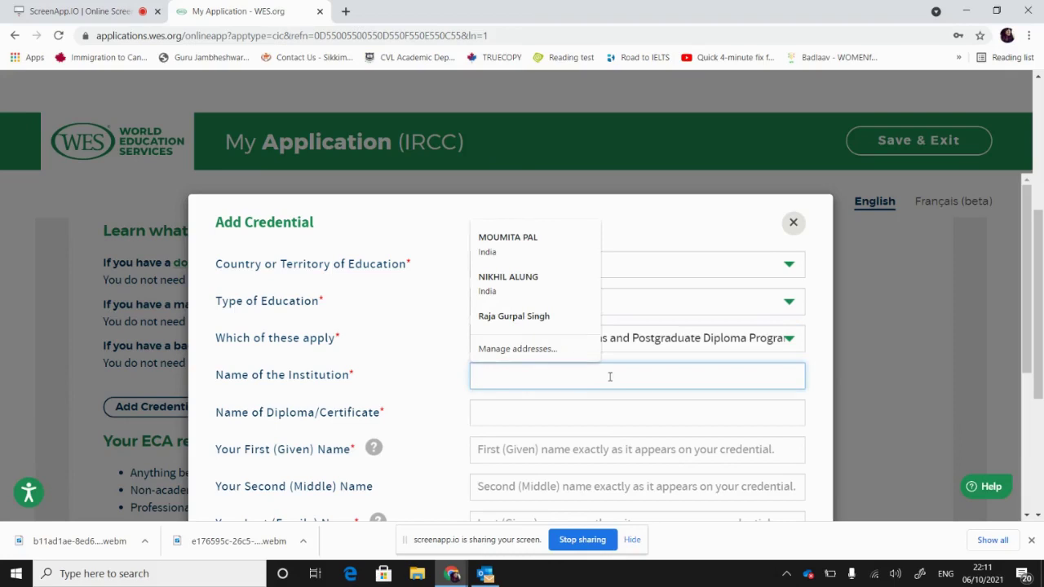
text(guru)
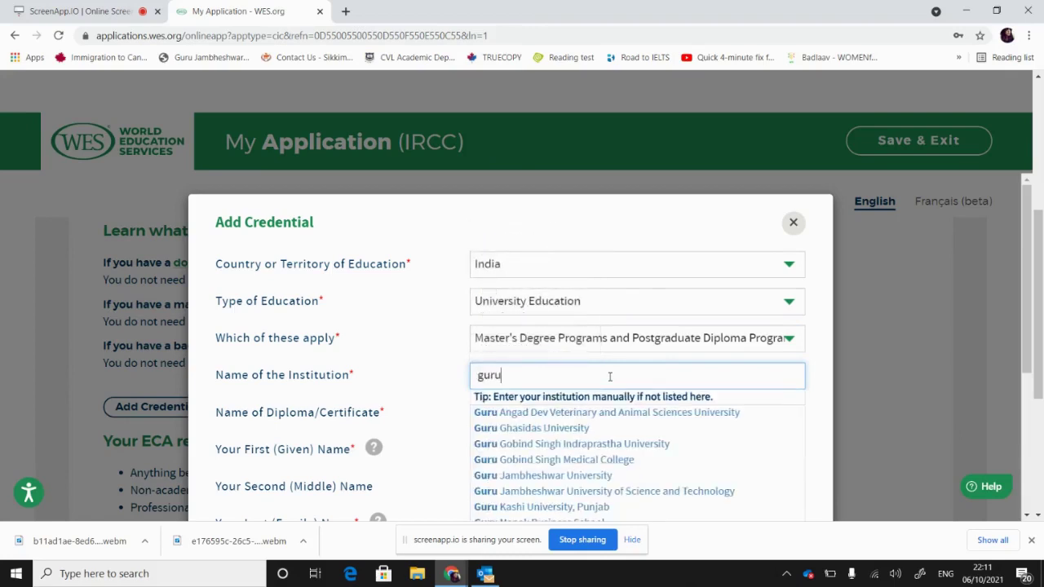
text( jambhes)
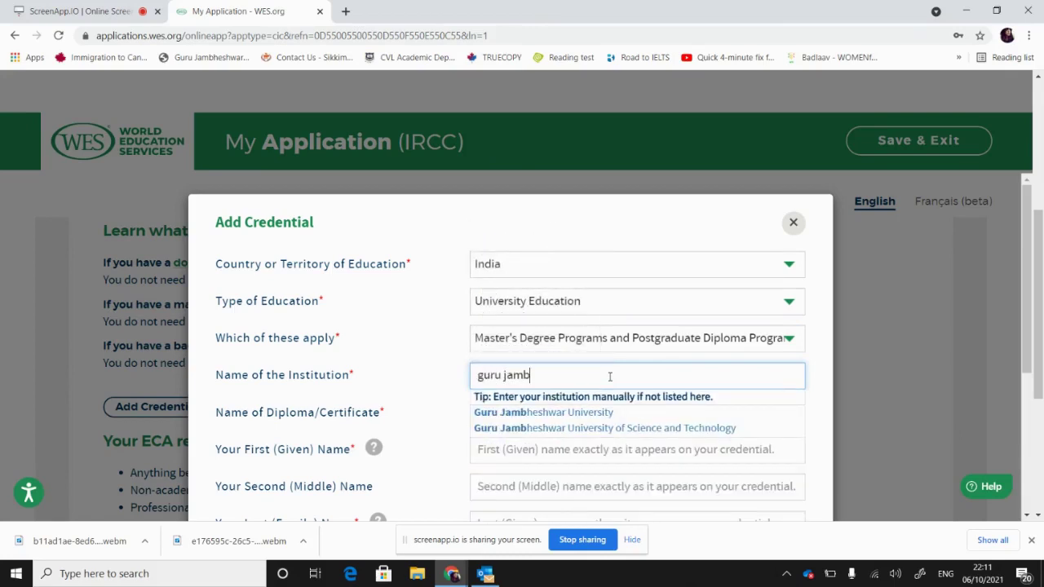
click(601, 431)
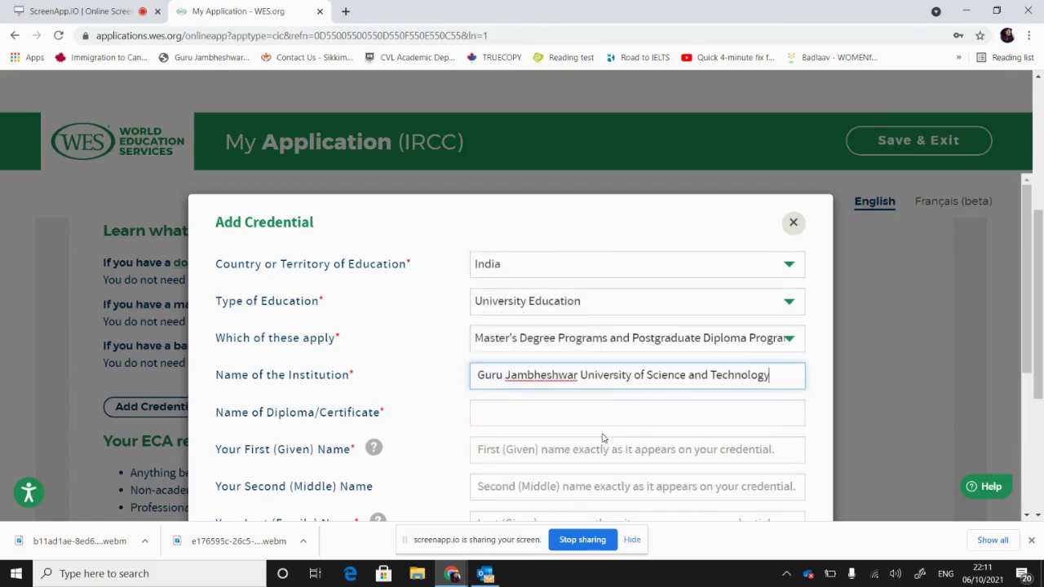
click(512, 413)
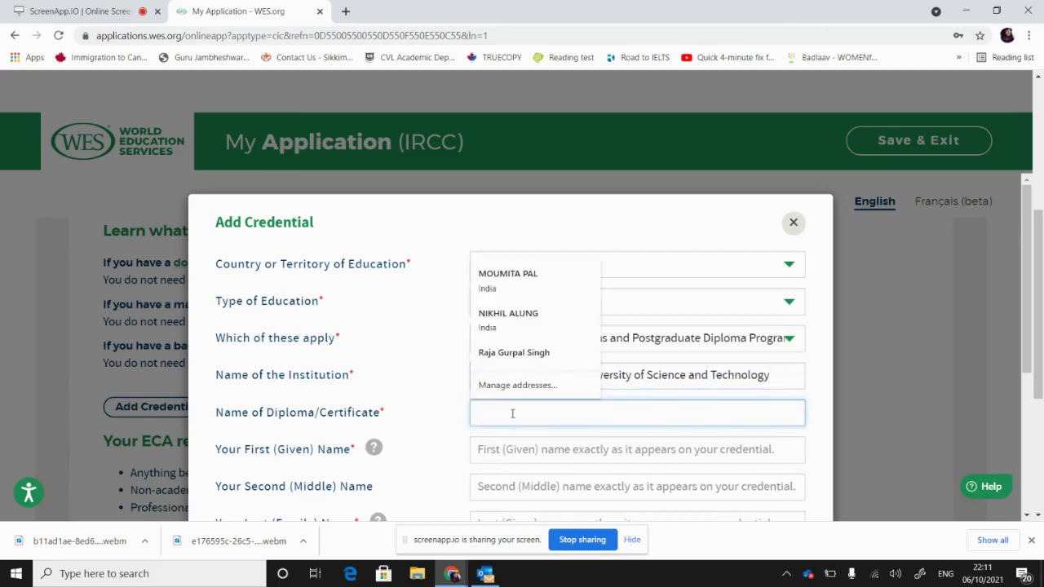
text(Master of Arts)
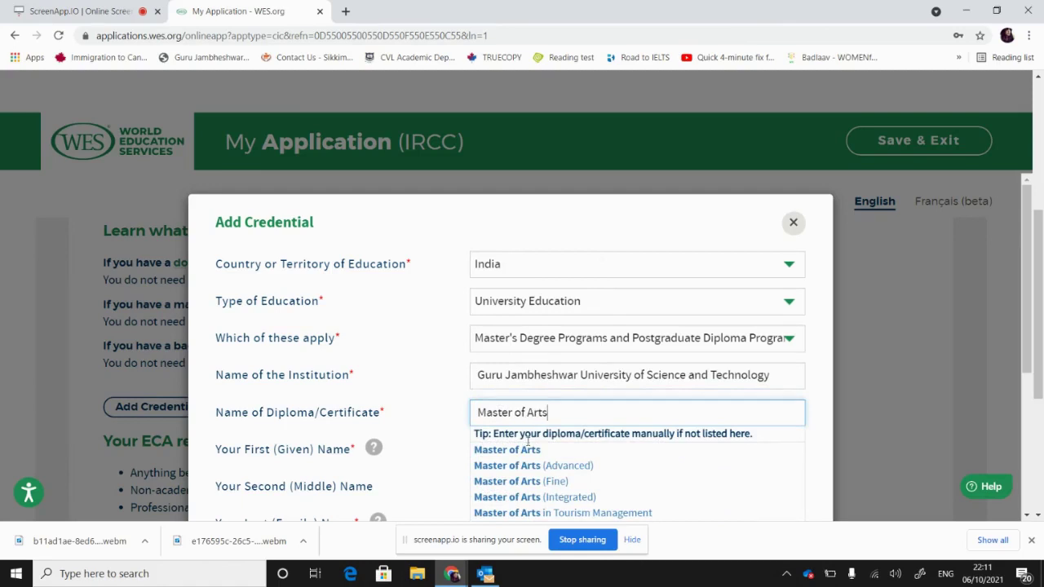
click(527, 449)
Step: Enter the applicant's first and last name and Mass Communication as field of study
scroll(583, 460, down, 2)
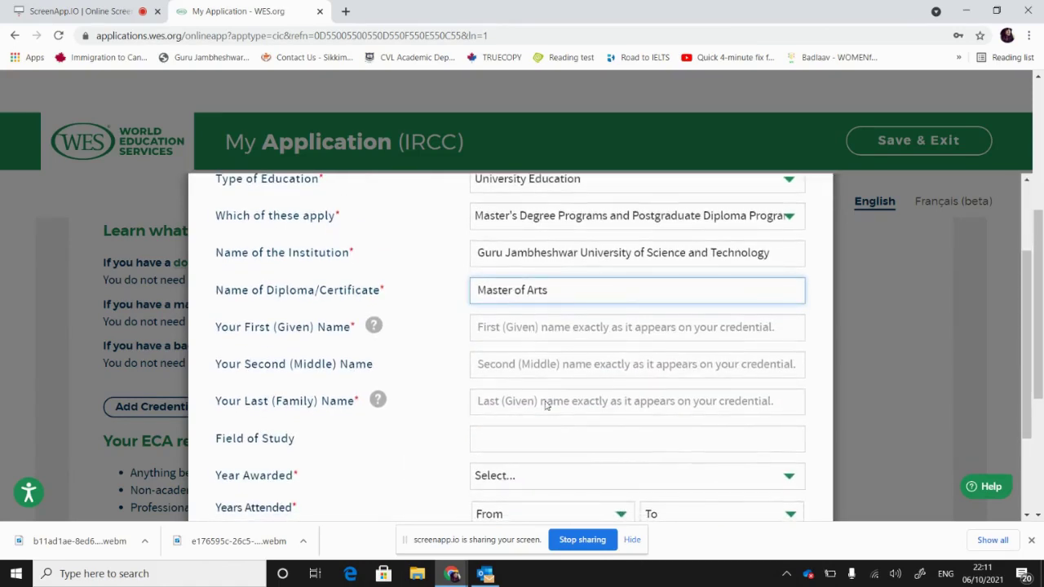
click(526, 326)
text(moumita)
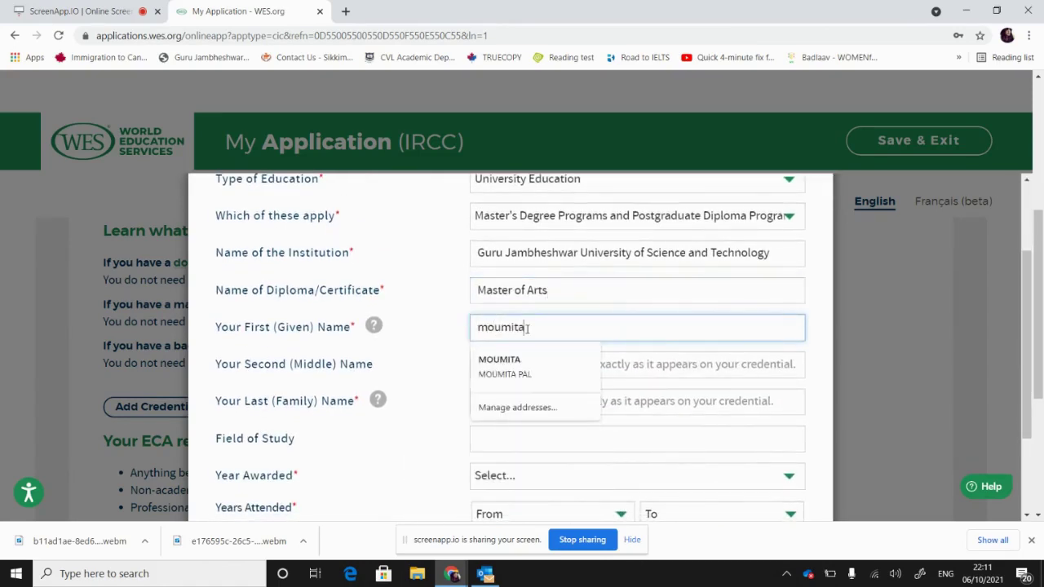
key(BackSpace)
key(BackSpace)
key(BackSpace)
key(BackSpace)
key(BackSpace)
key(BackSpace)
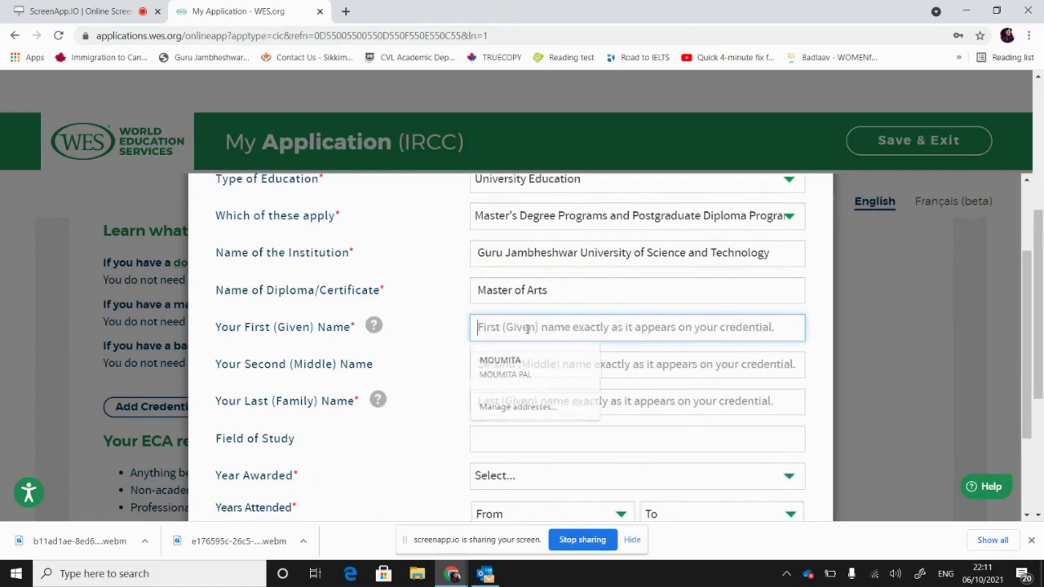
text(Canada)
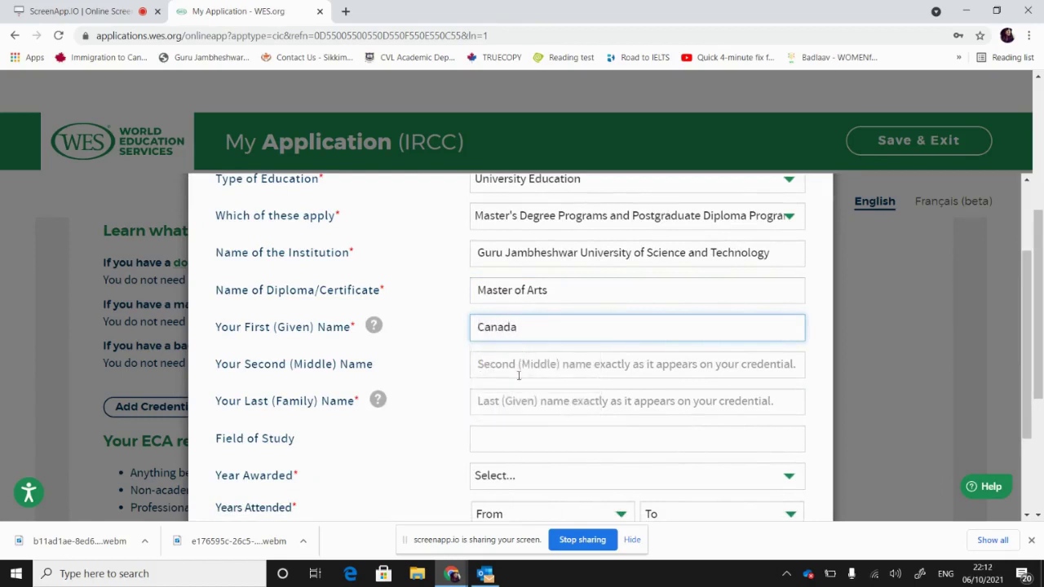
click(512, 401)
text(Calling)
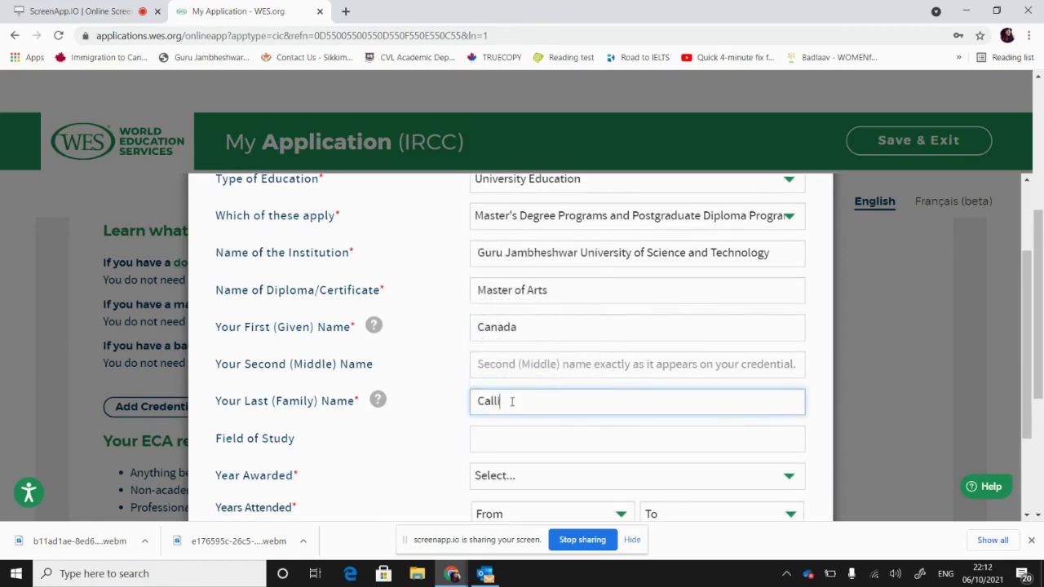
scroll(524, 429, down, 1)
click(534, 379)
text(Mass Communication)
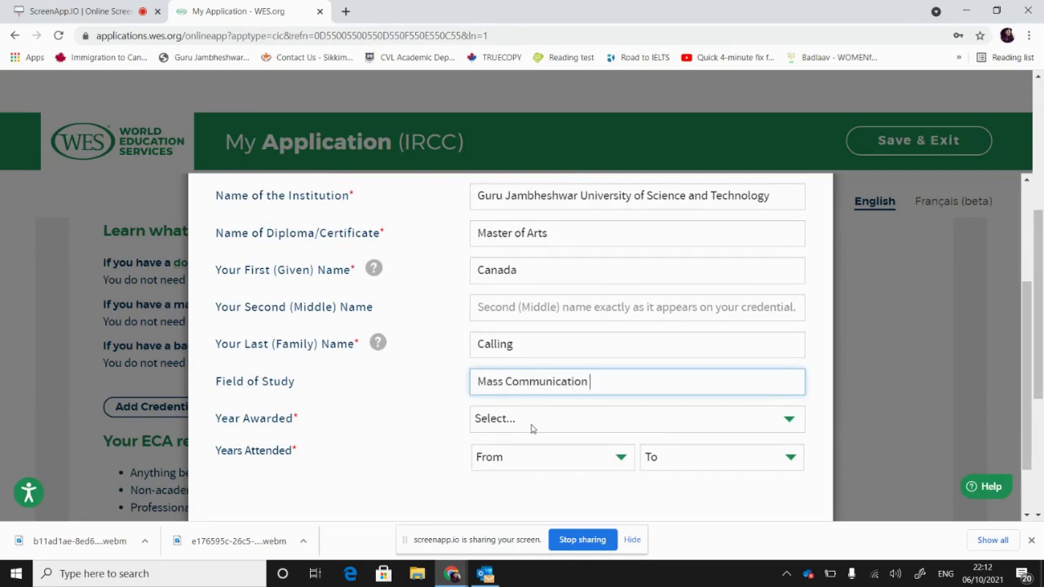
Step: Set the Year Awarded to 2011
click(532, 428)
scroll(535, 389, down, 3)
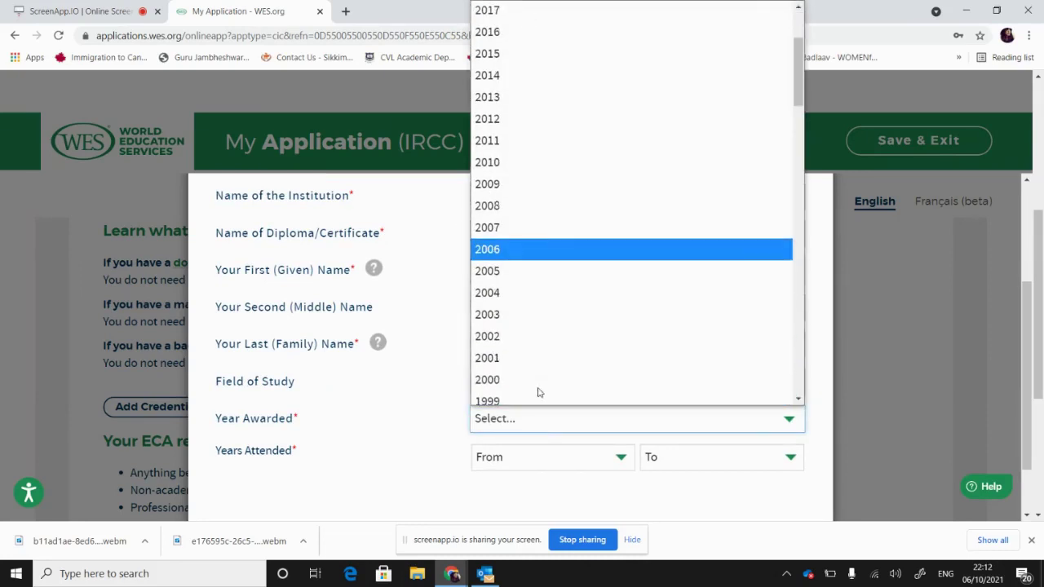
click(526, 163)
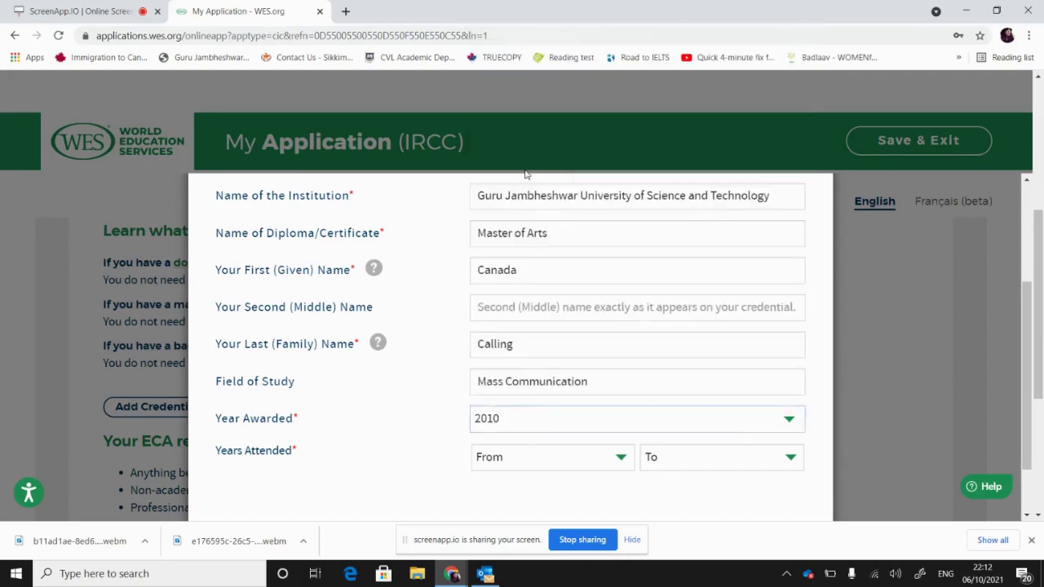
click(526, 424)
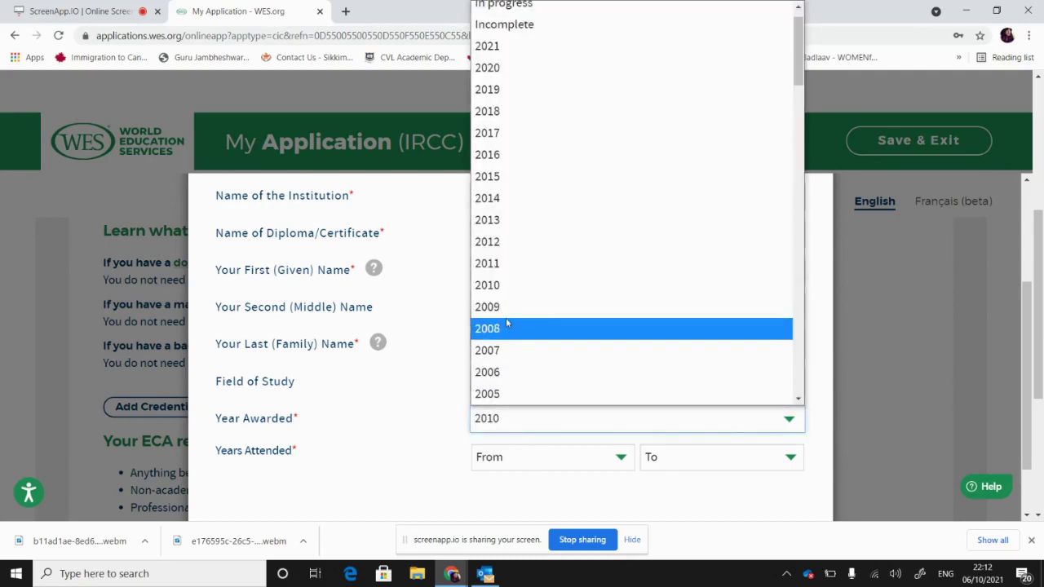
click(506, 310)
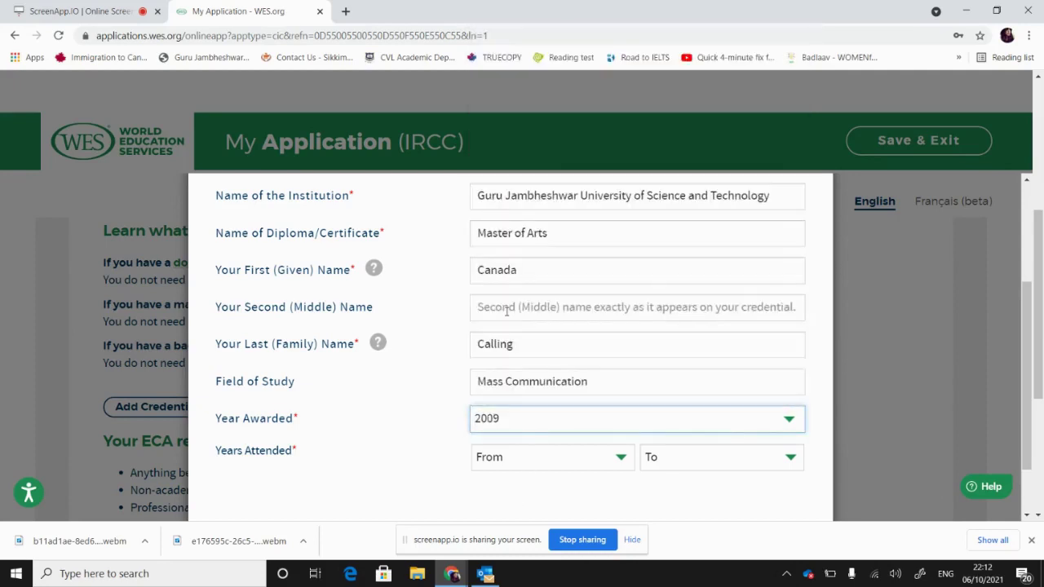
click(586, 467)
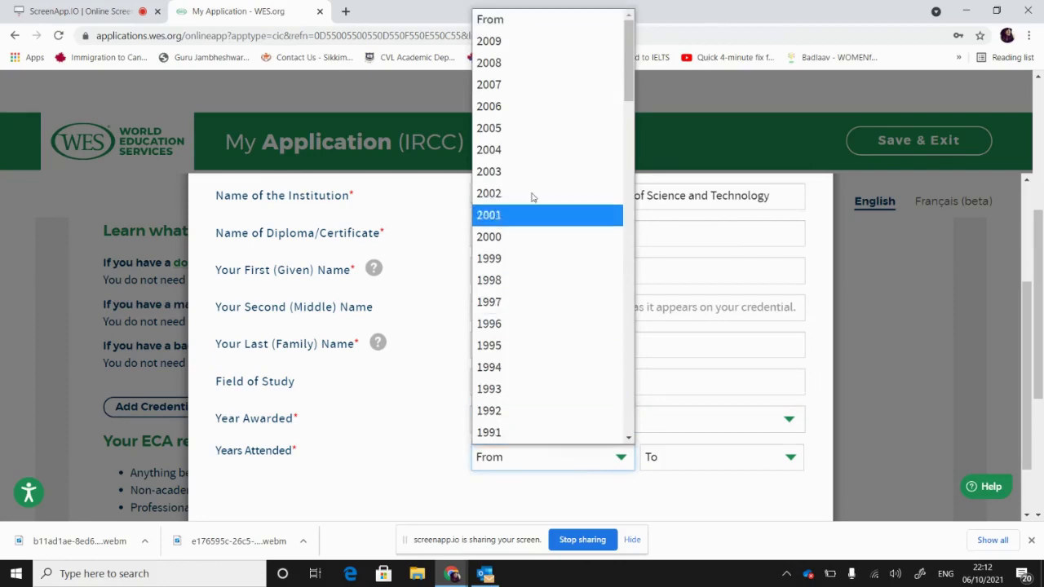
click(668, 417)
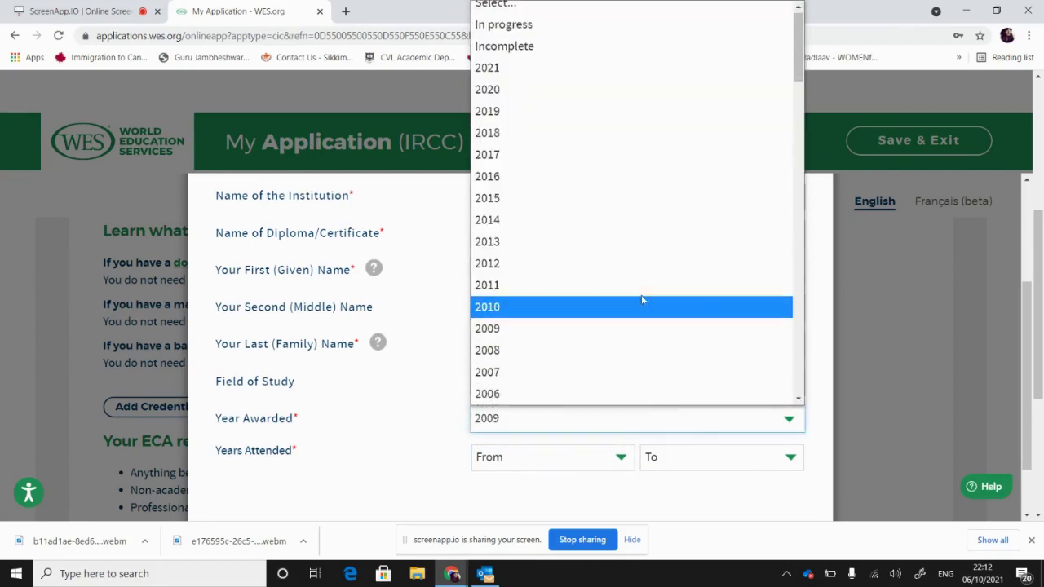
click(642, 292)
Step: Set Years Attended from 2009 to 2011 and save the Master of Arts credential
click(561, 458)
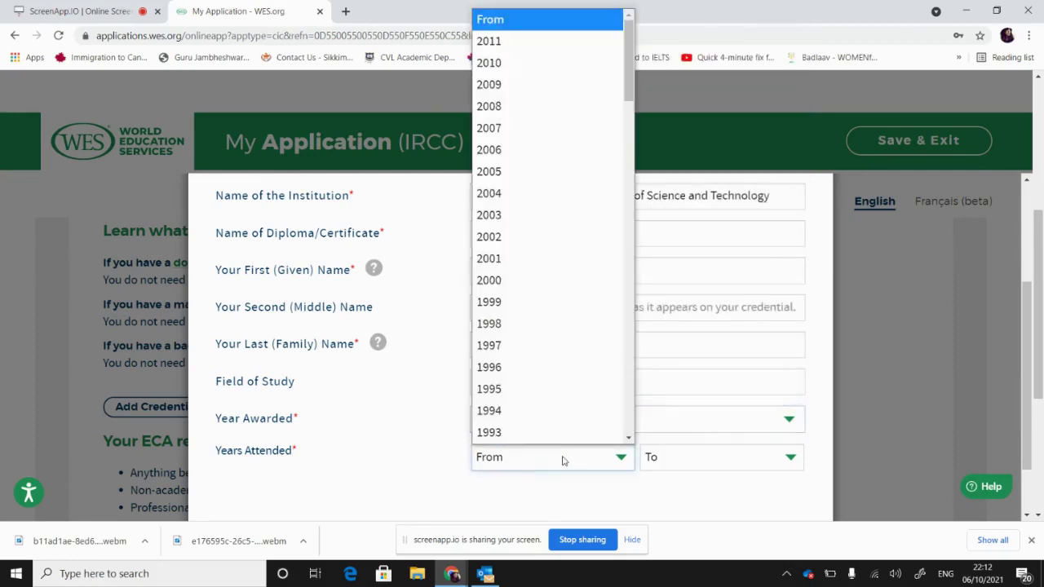
click(515, 88)
click(691, 454)
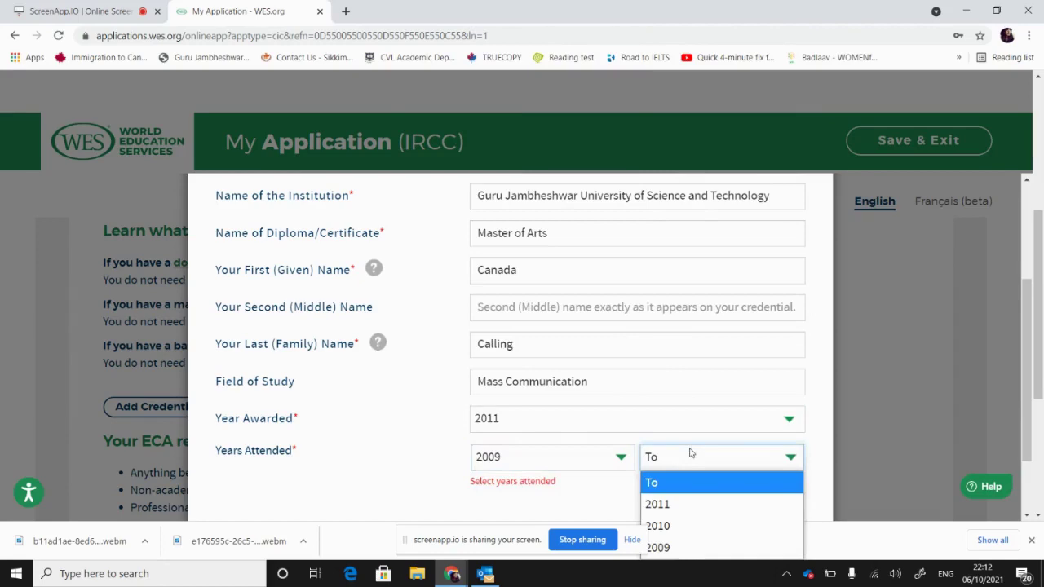
click(692, 504)
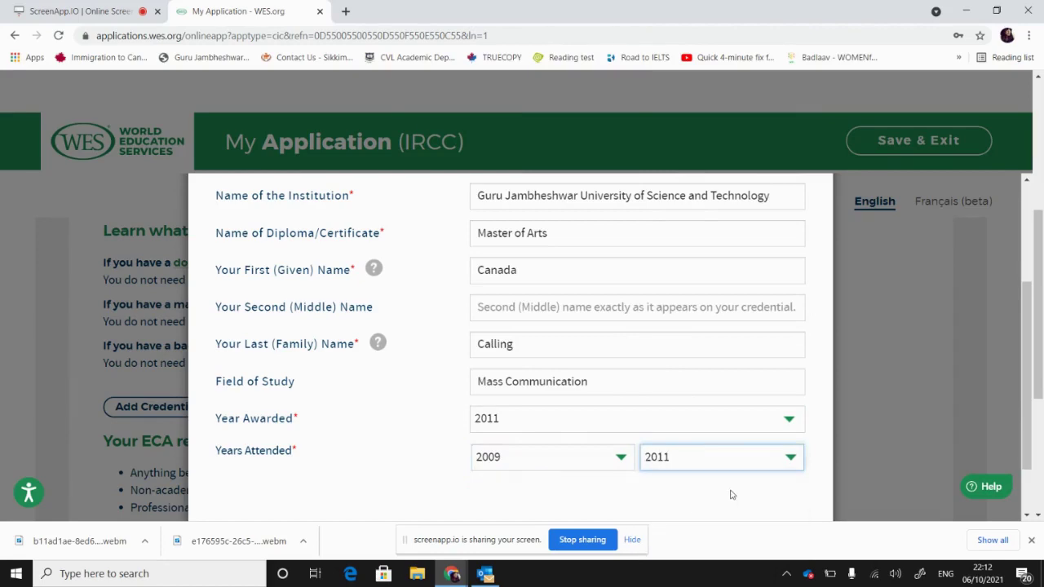
scroll(729, 493, down, 1)
click(494, 467)
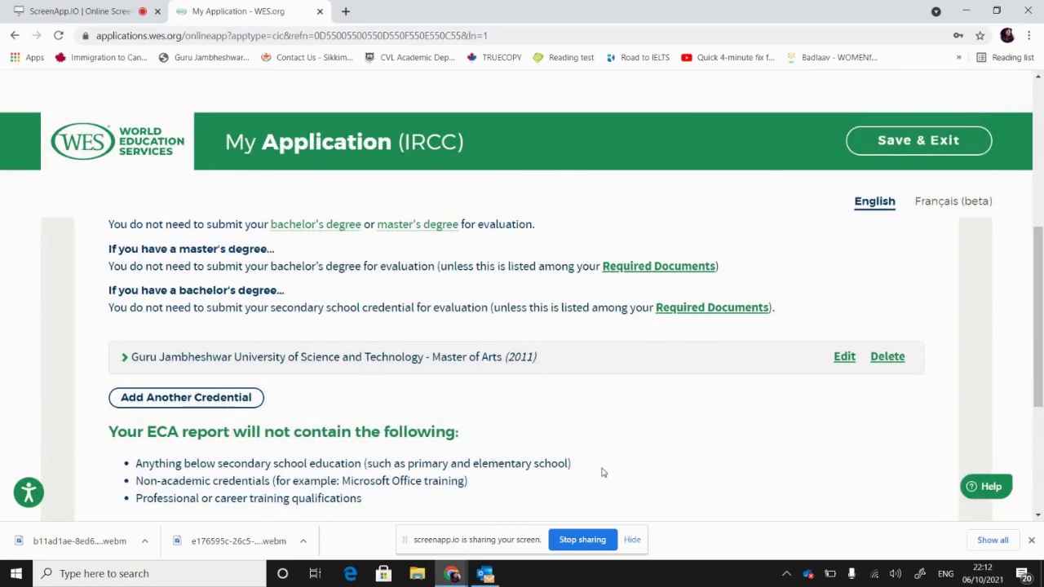
Step: Review the listed Master of Arts credential and start a second, empty Add Credential form
scroll(603, 473, down, 2)
scroll(604, 473, up, 2)
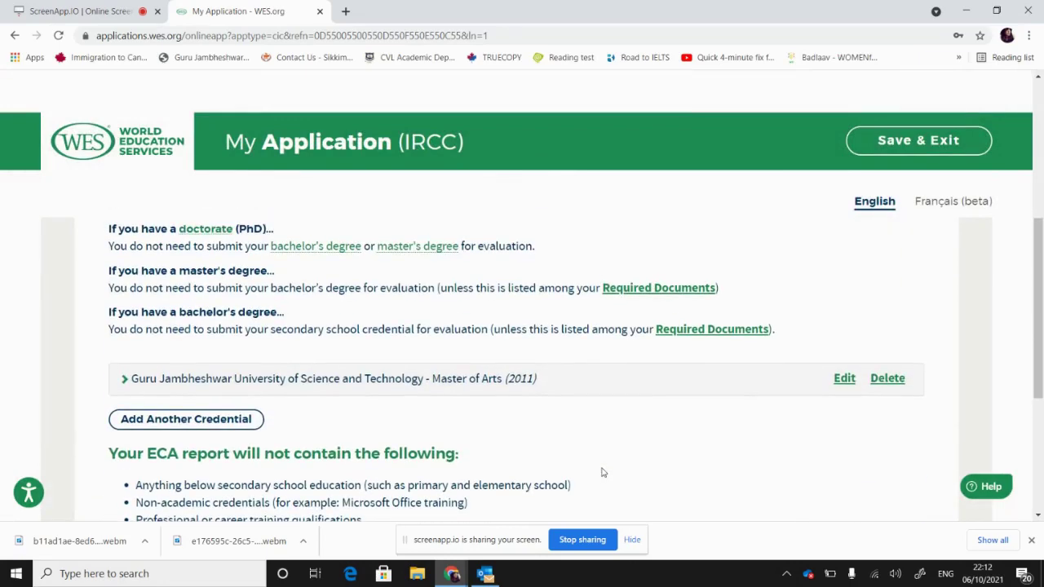
scroll(603, 473, down, 1)
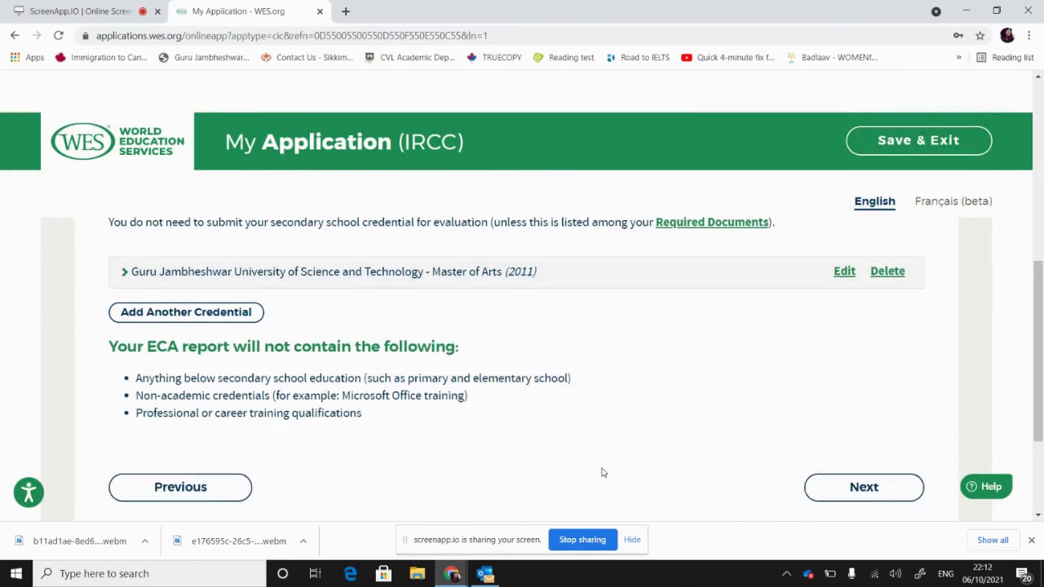
scroll(636, 400, up, 2)
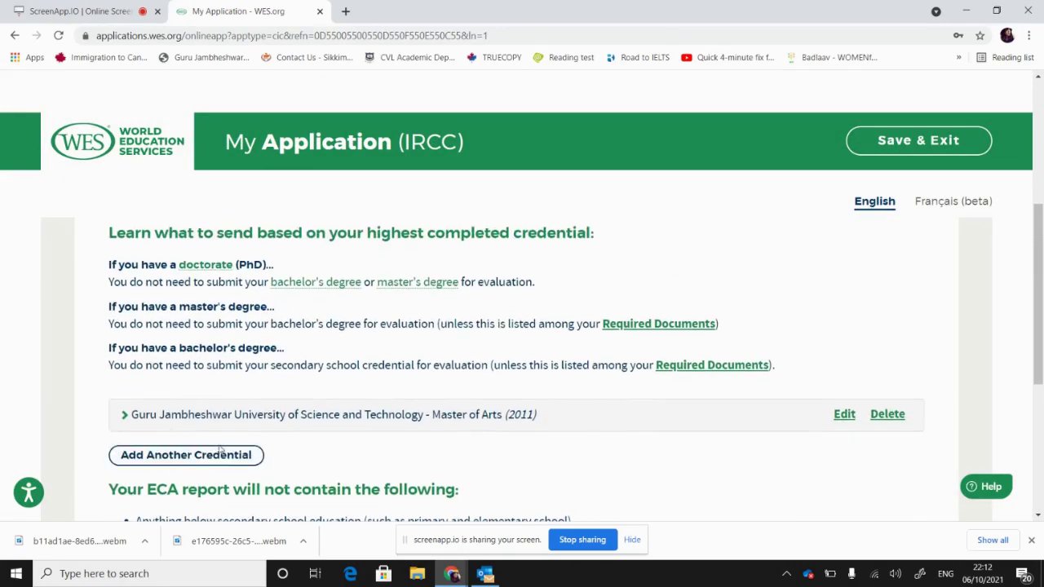
click(218, 455)
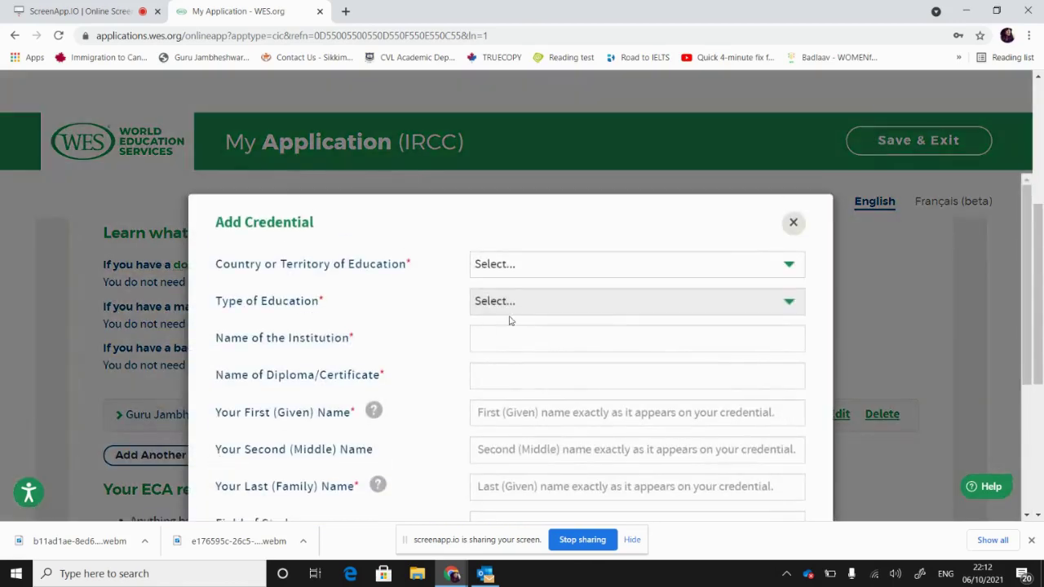
Step: Set the new credential to India, University Education, and Bachelor's Degree Programs
click(559, 268)
key(i)
key(n)
scroll(546, 392, down, 3)
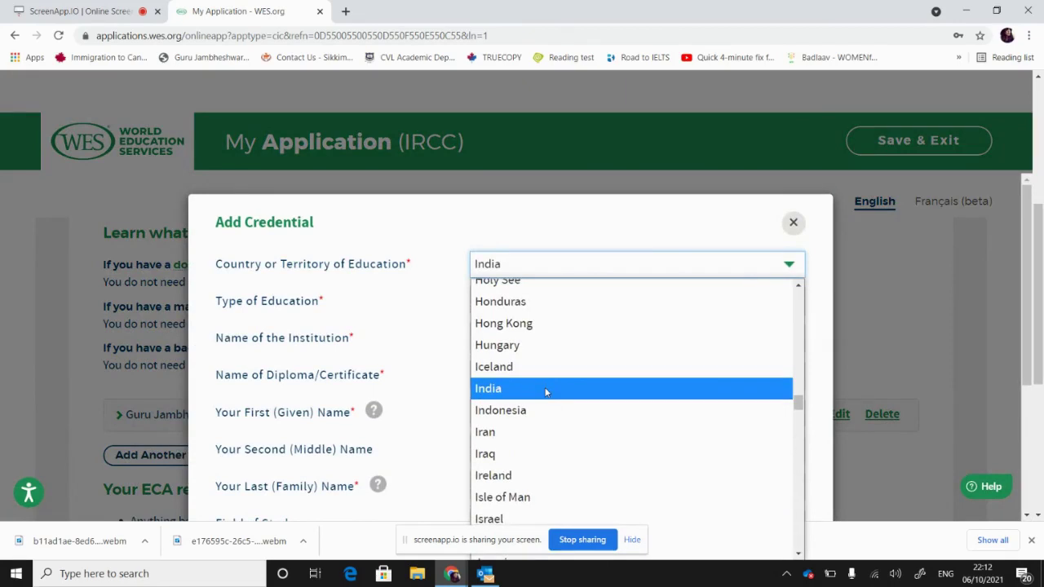
click(528, 390)
click(544, 303)
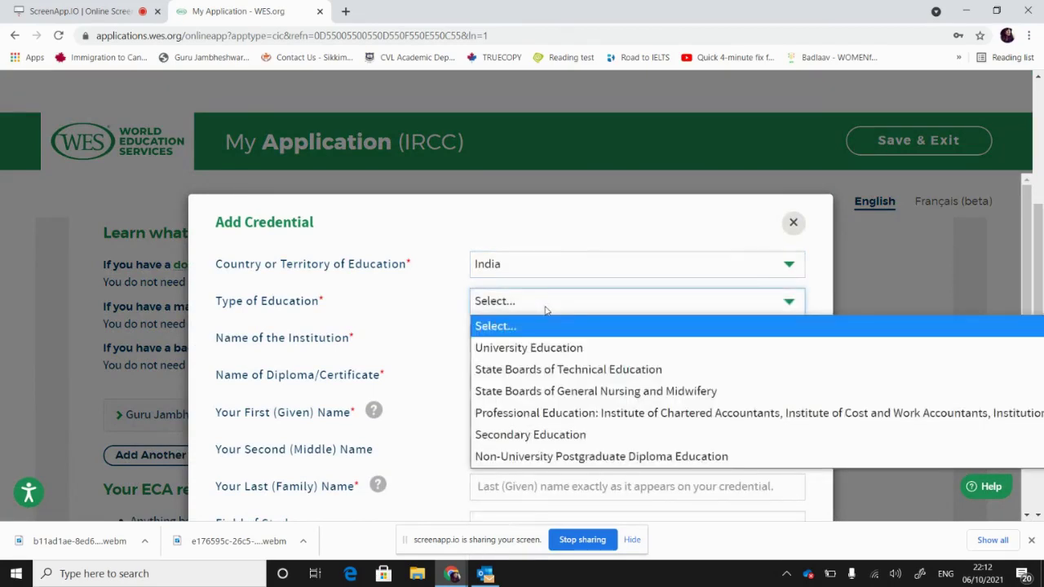
click(546, 349)
click(556, 342)
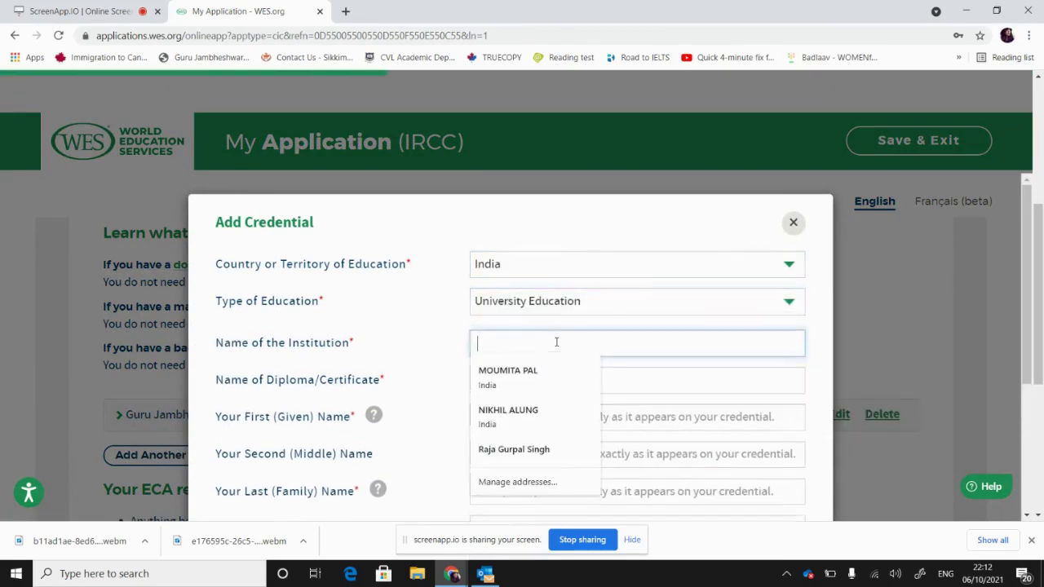
click(568, 340)
click(569, 386)
Step: Select Guru Jambheshwar University of Science and Technology and choose Bachelor of Arts as the diploma
click(540, 371)
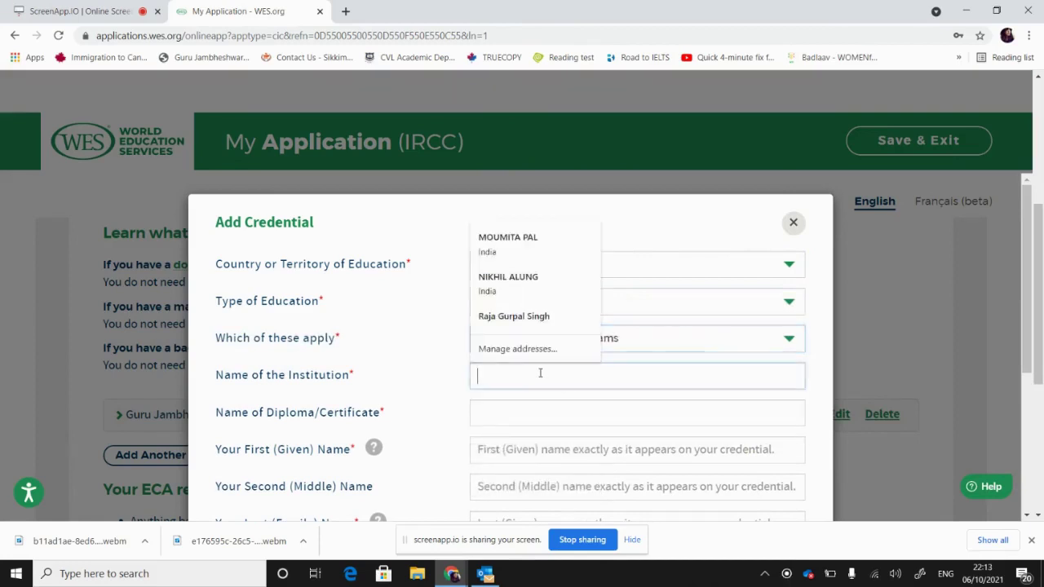
text(guru)
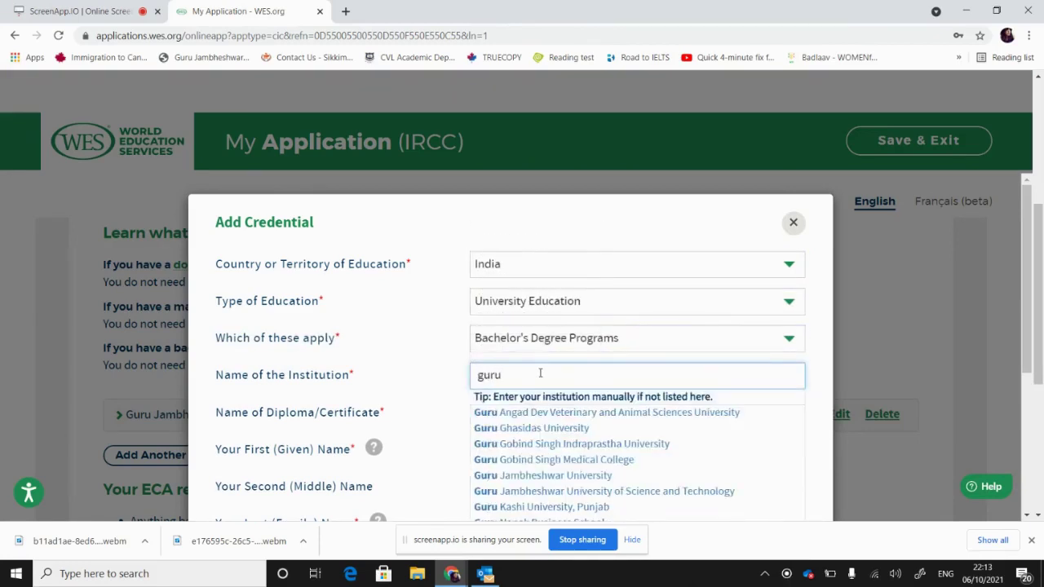
text( jambh)
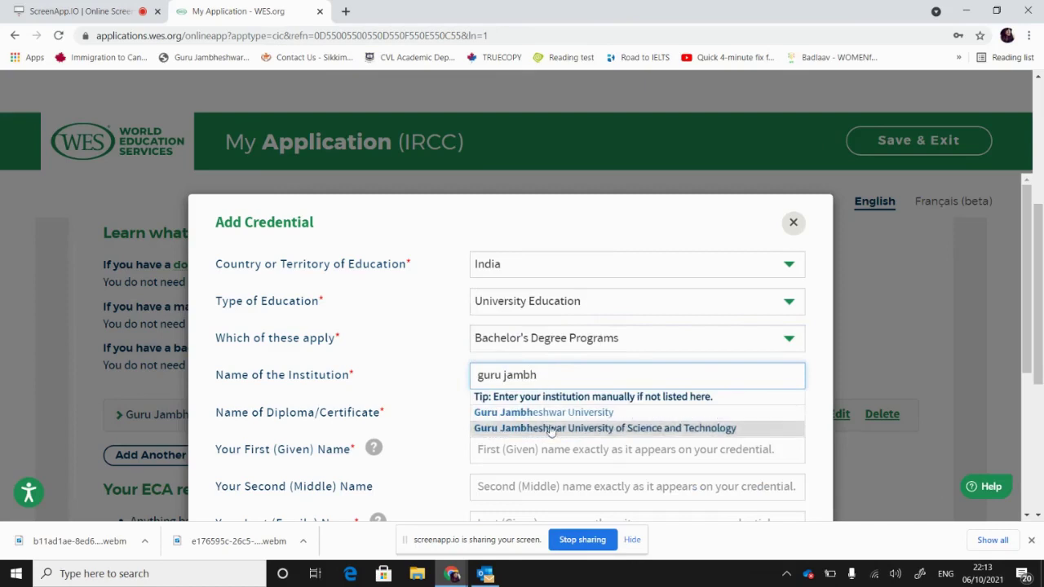
click(552, 429)
click(522, 417)
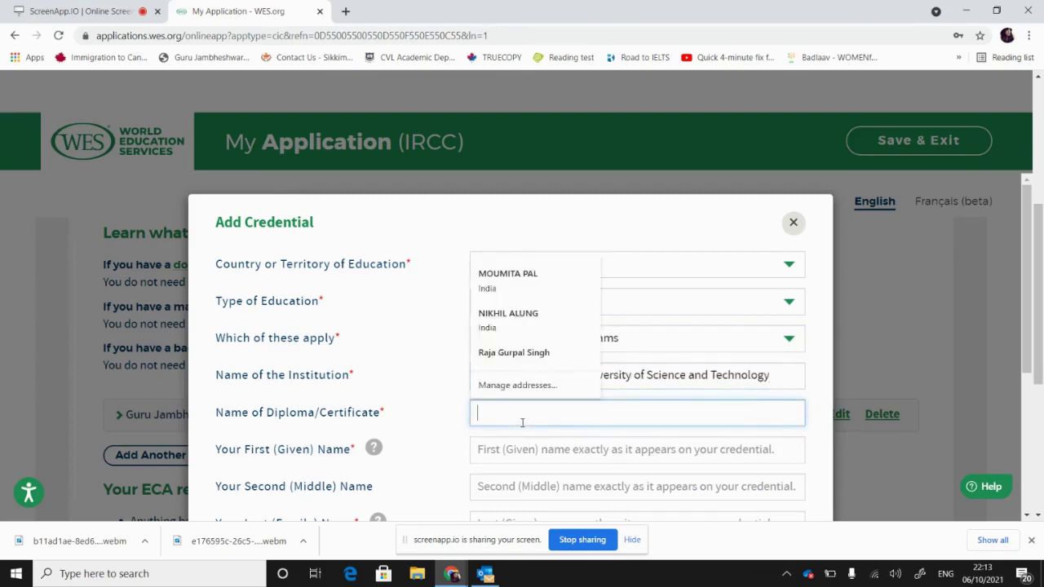
text(Cans)
key(BackSpace)
key(BackSpace)
key(BackSpace)
key(BackSpace)
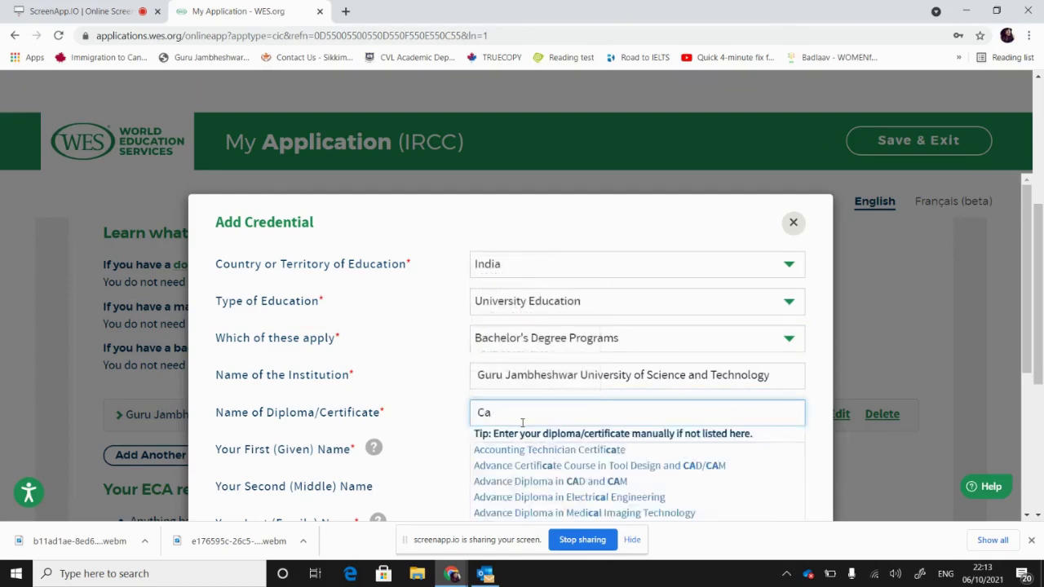
scroll(557, 446, down, 2)
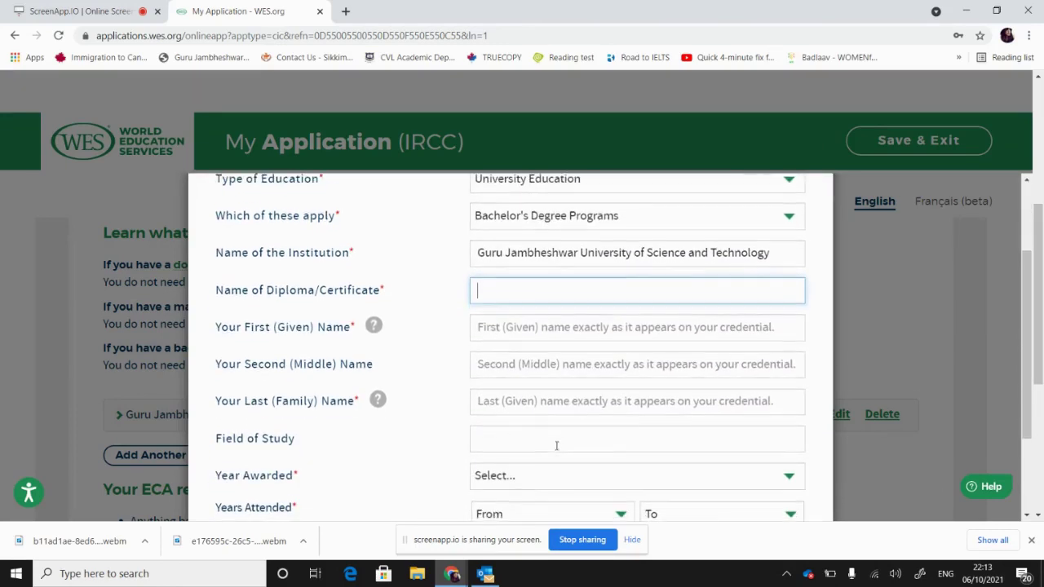
text(H)
key(BackSpace)
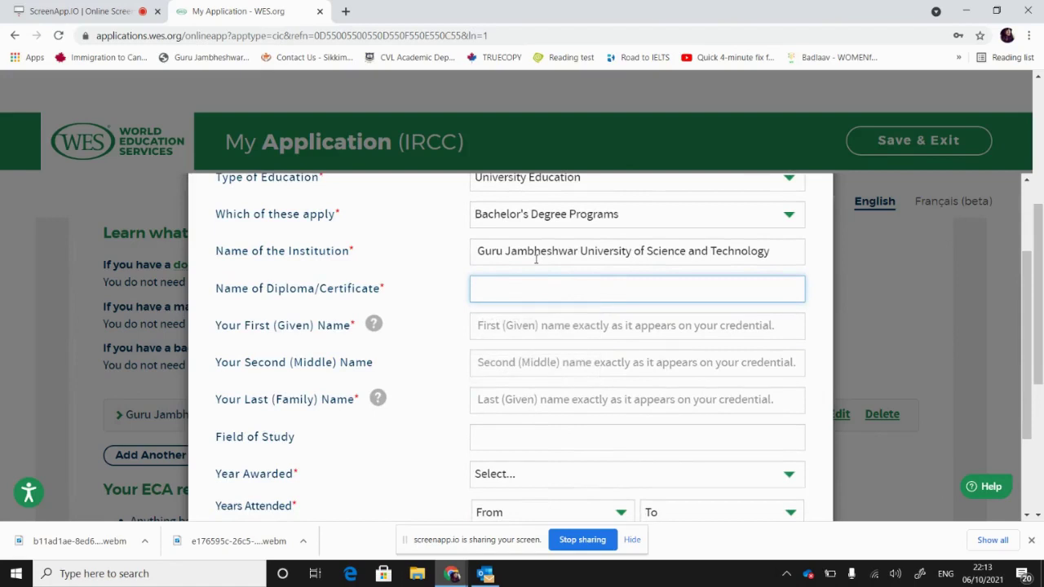
text(Bachel)
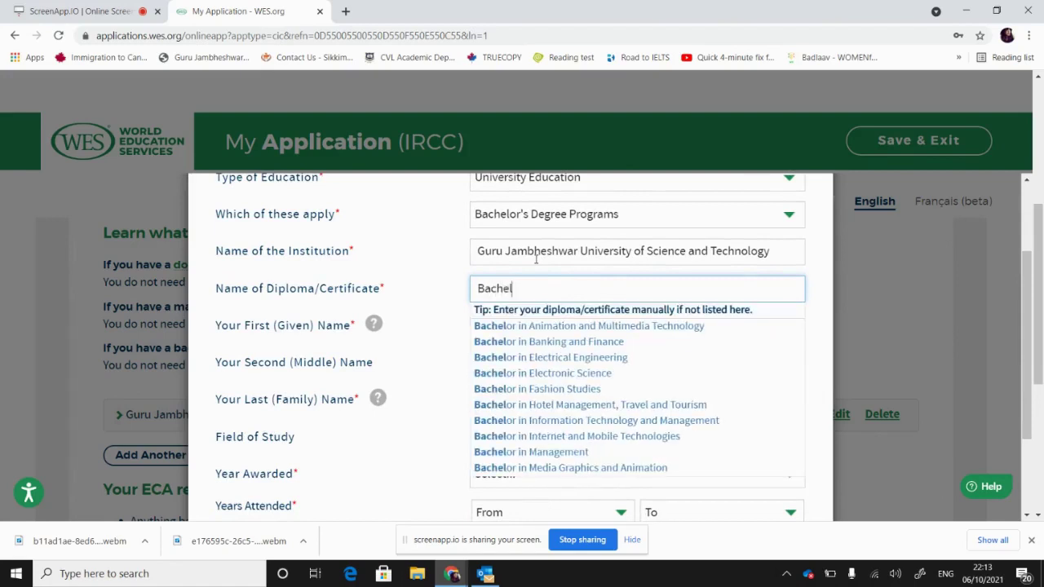
text(or i)
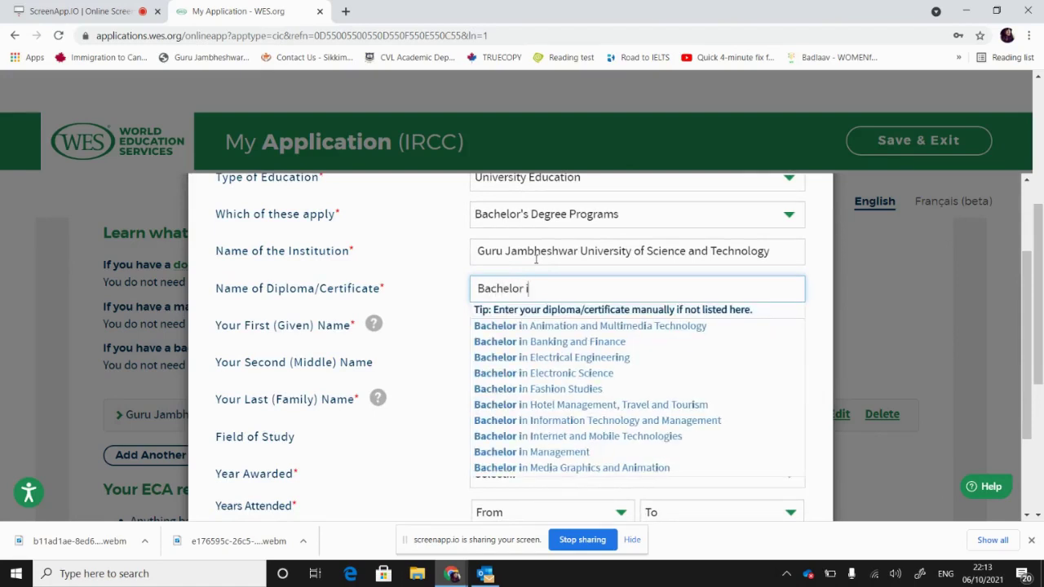
text(n Arts)
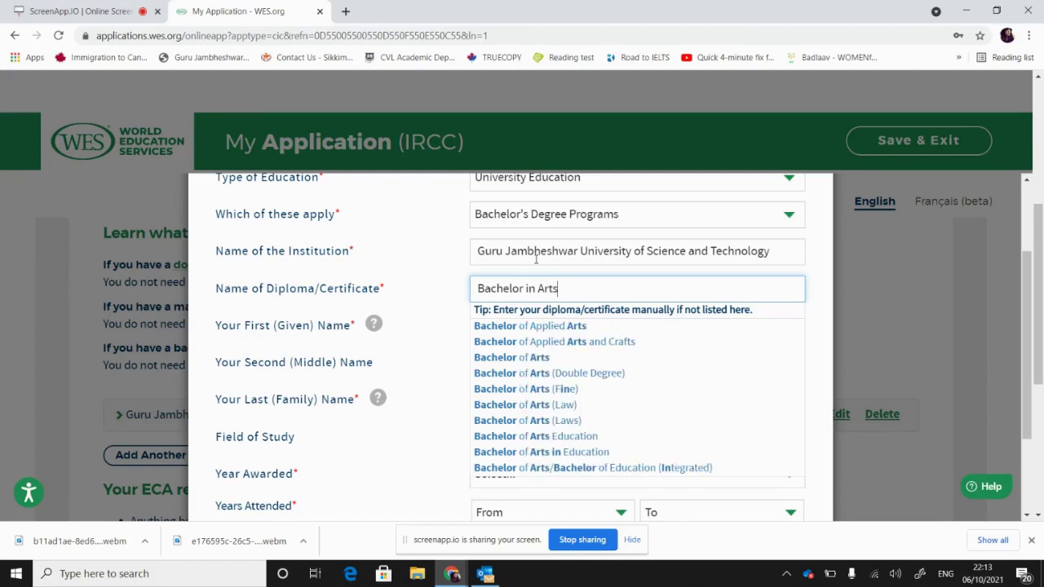
click(520, 359)
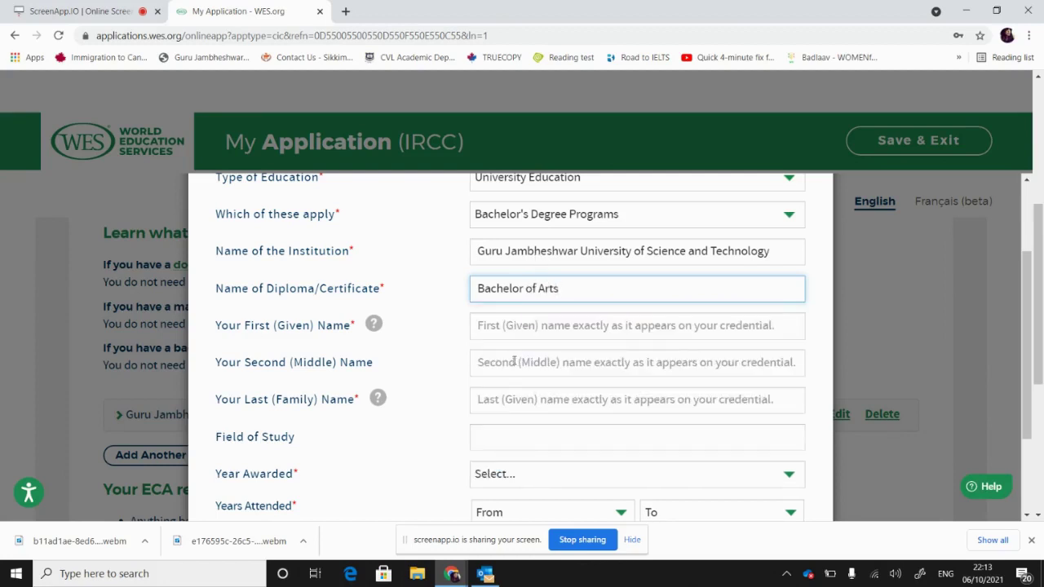
Step: Enter the applicant's given and family name and Mass Communication as field of study
click(525, 325)
text(Canada)
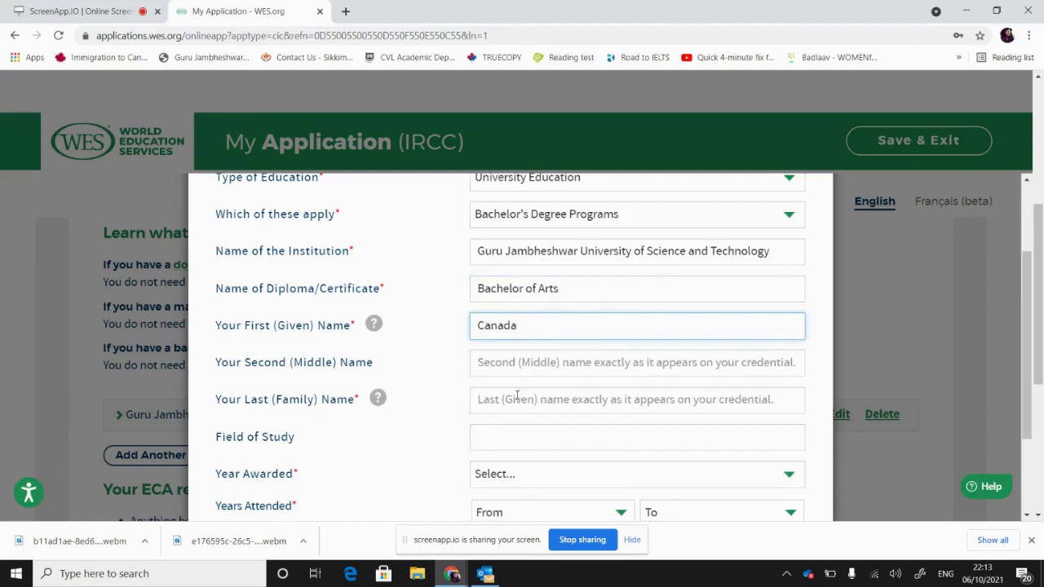
click(517, 397)
text(Calling)
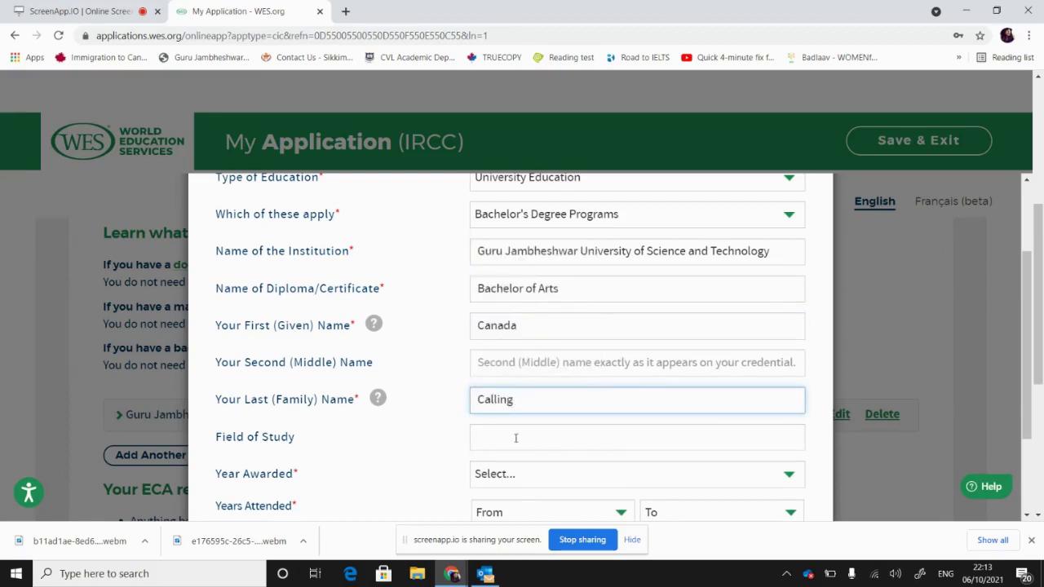
scroll(513, 440, down, 2)
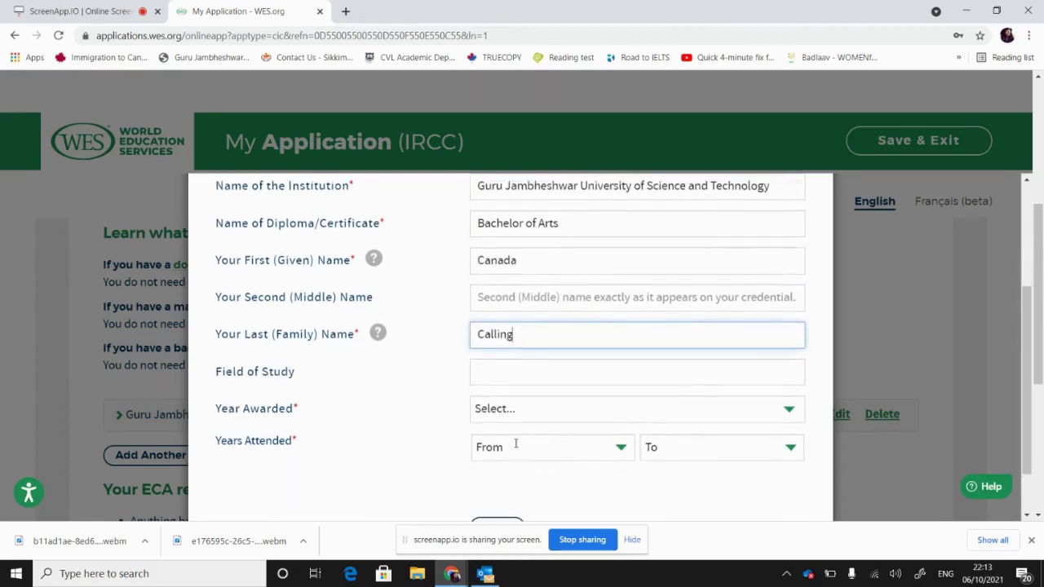
click(525, 345)
text(Mass C)
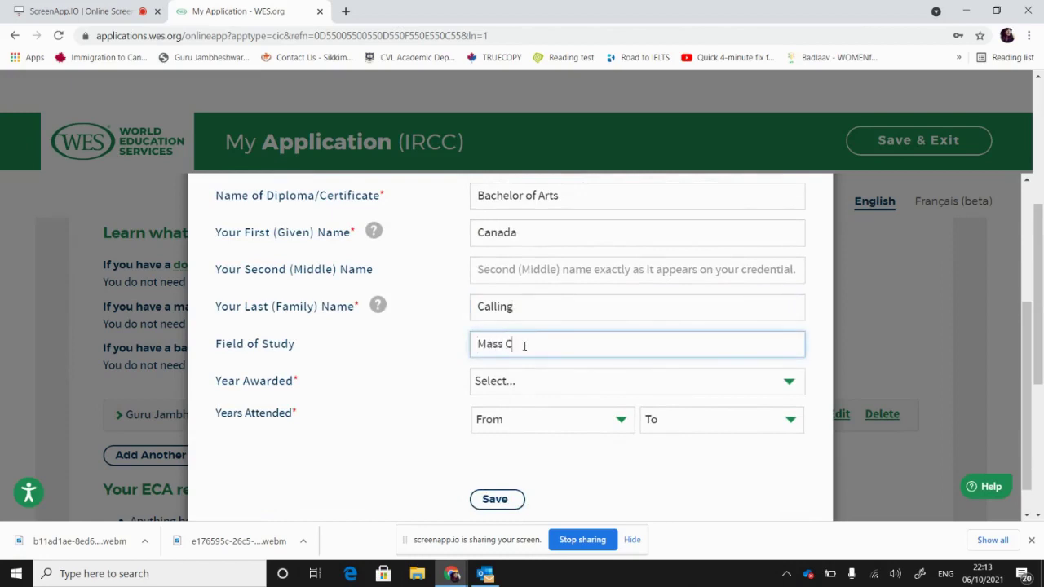
text(ommunication)
Step: Set Year Awarded 2009 and Years Attended 2006 to 2009, then save the Bachelor of Arts credential
click(537, 388)
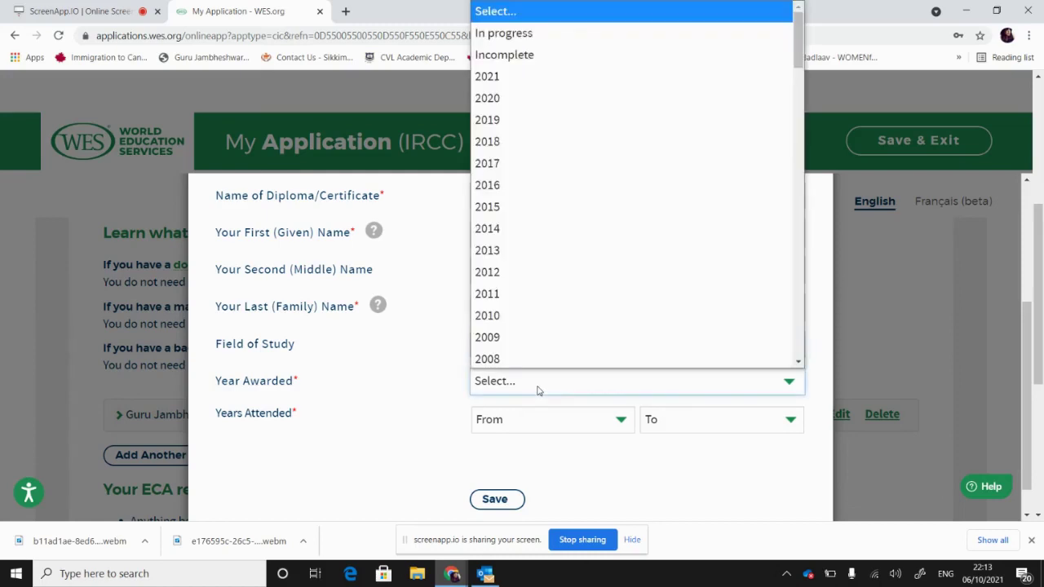
scroll(544, 153, down, 2)
click(512, 278)
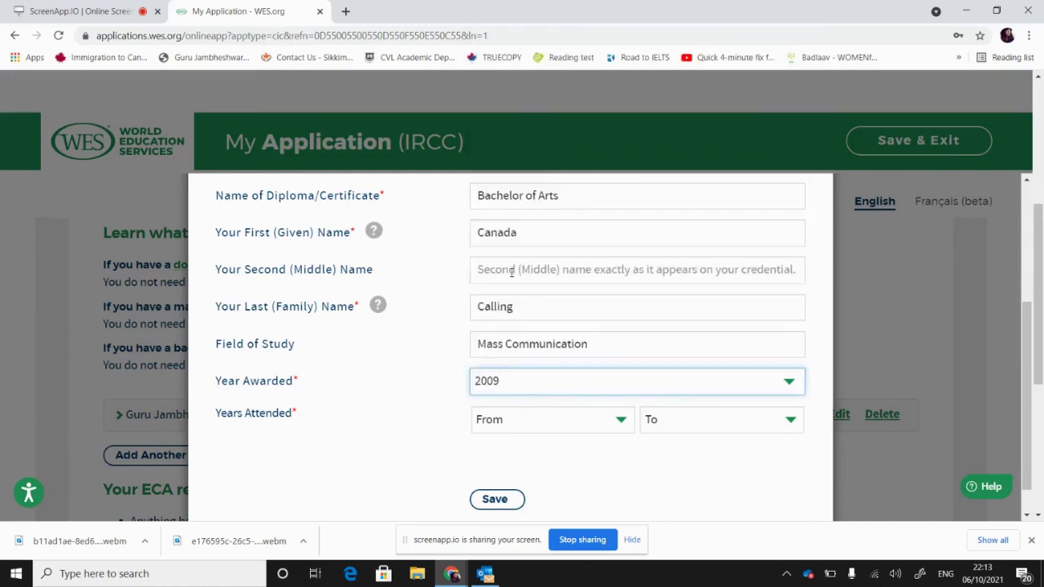
click(527, 424)
scroll(526, 294, down, 1)
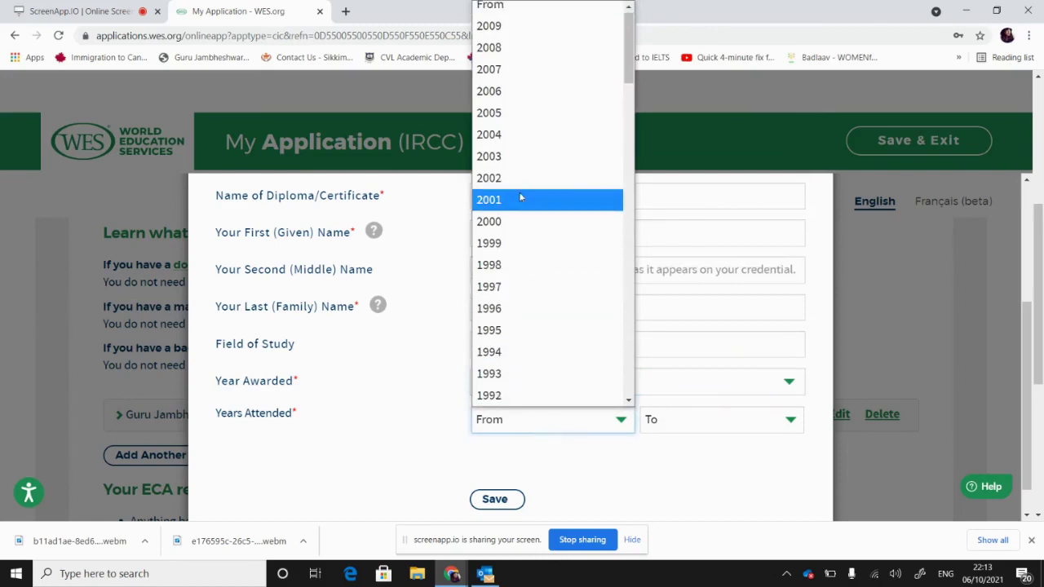
click(506, 92)
click(730, 430)
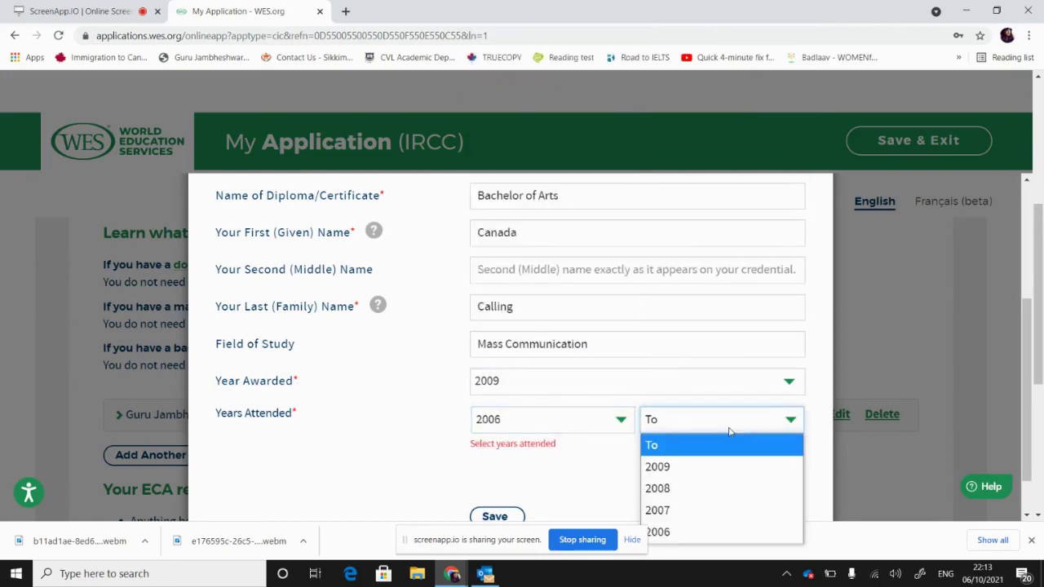
click(720, 464)
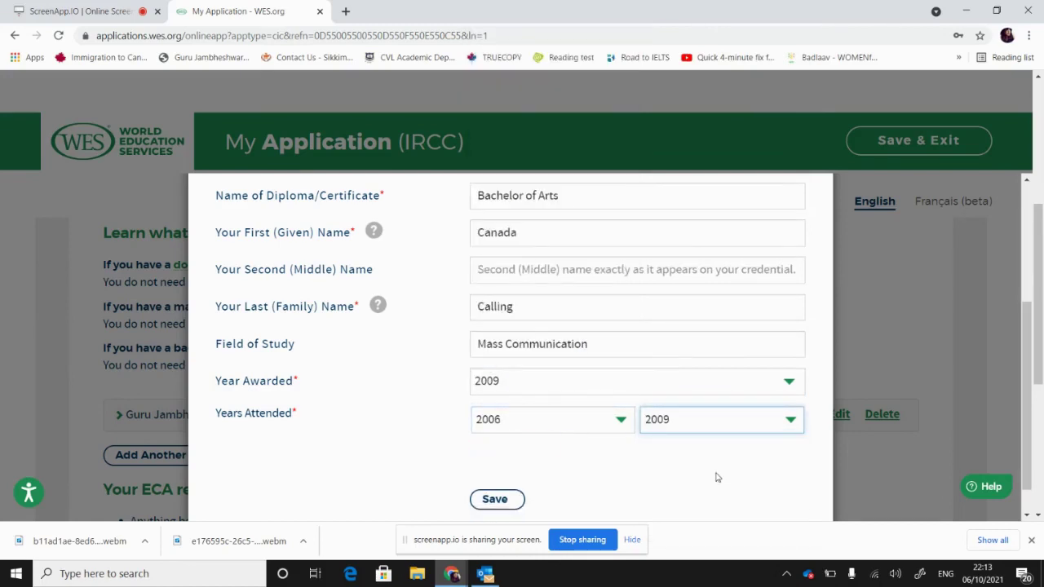
click(513, 503)
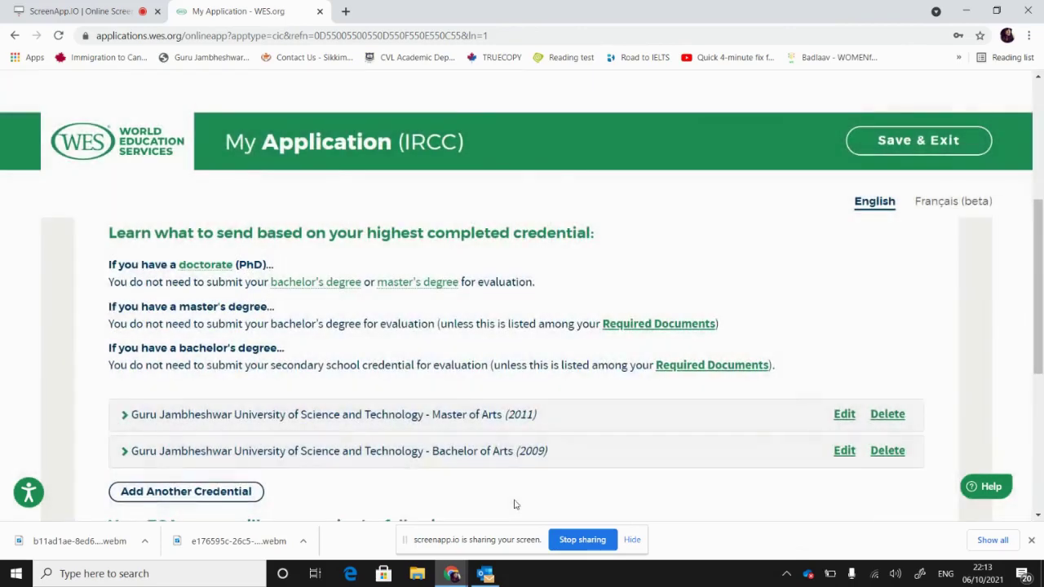
Step: Read the excluded-credentials rules (below secondary, non-academic, professional training) and continue to Report Recipients
scroll(611, 465, down, 3)
scroll(620, 428, up, 3)
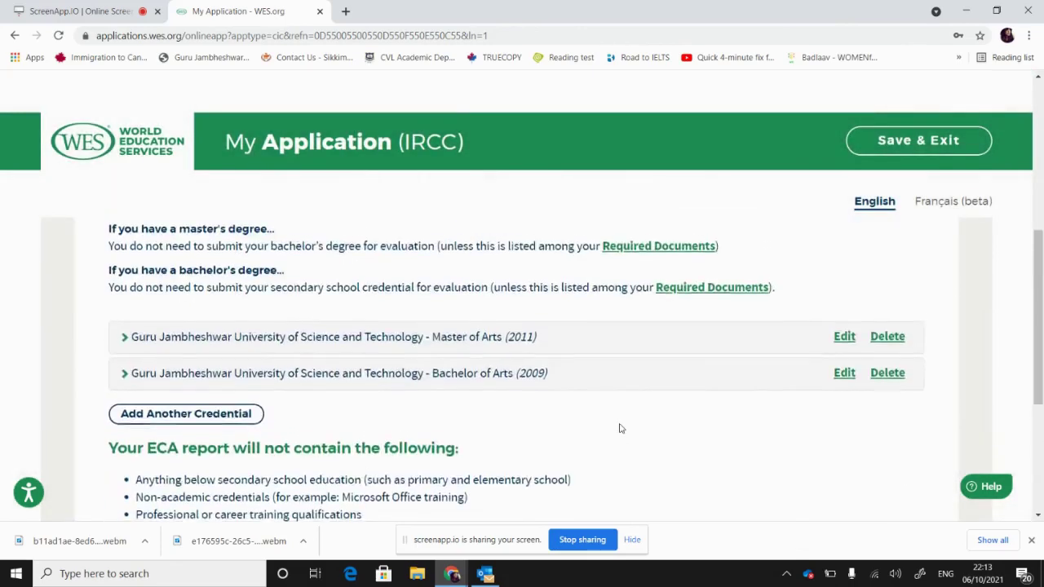
scroll(620, 428, down, 3)
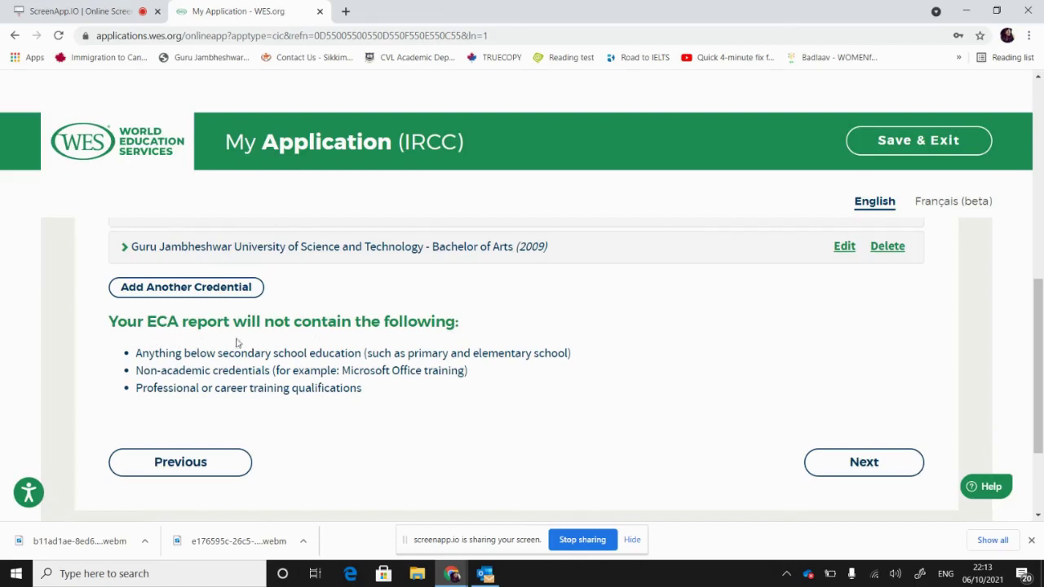
drag(141, 356, 357, 350)
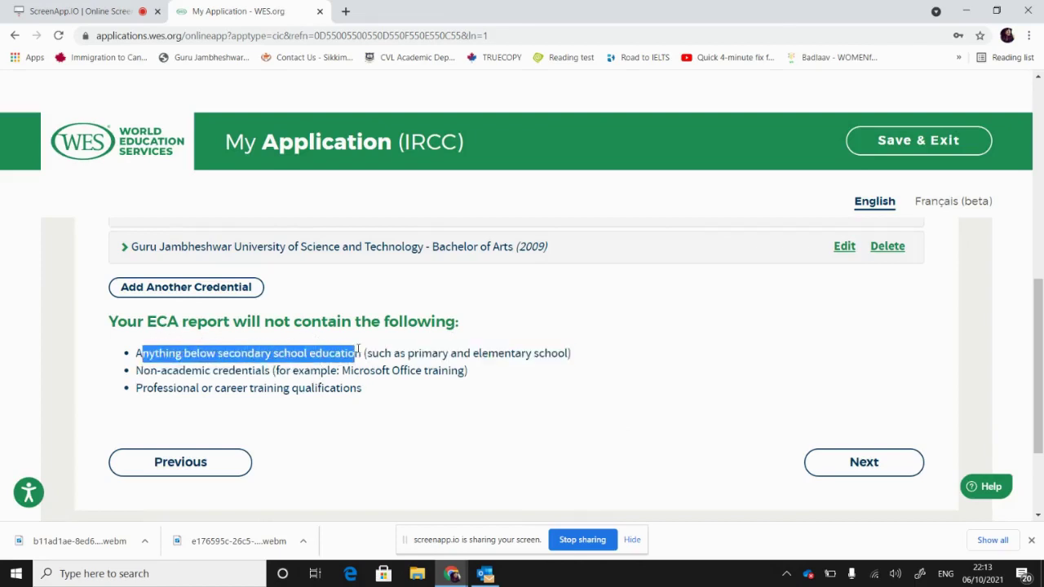
drag(150, 371, 266, 371)
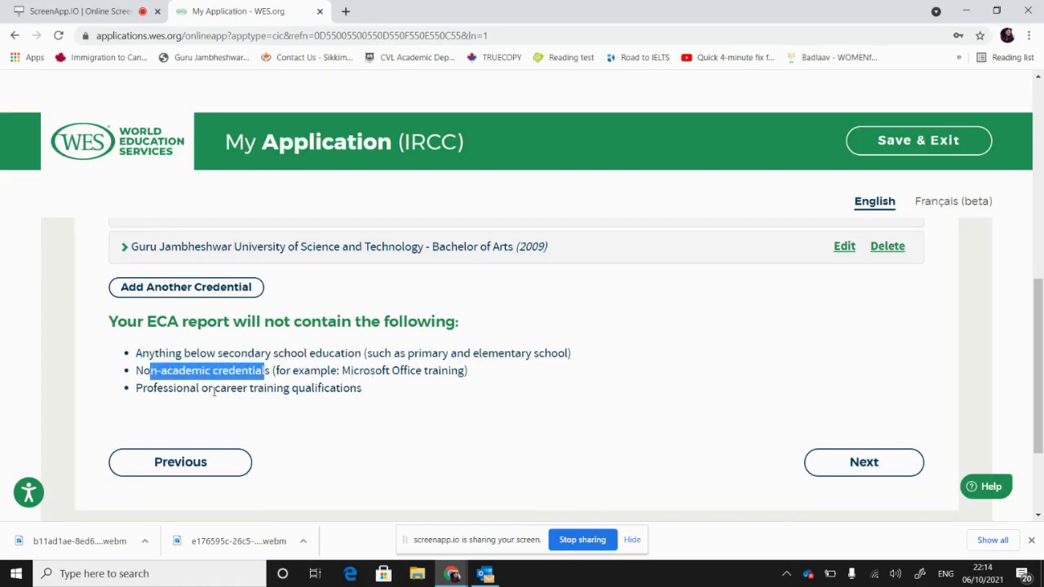
drag(165, 388, 327, 390)
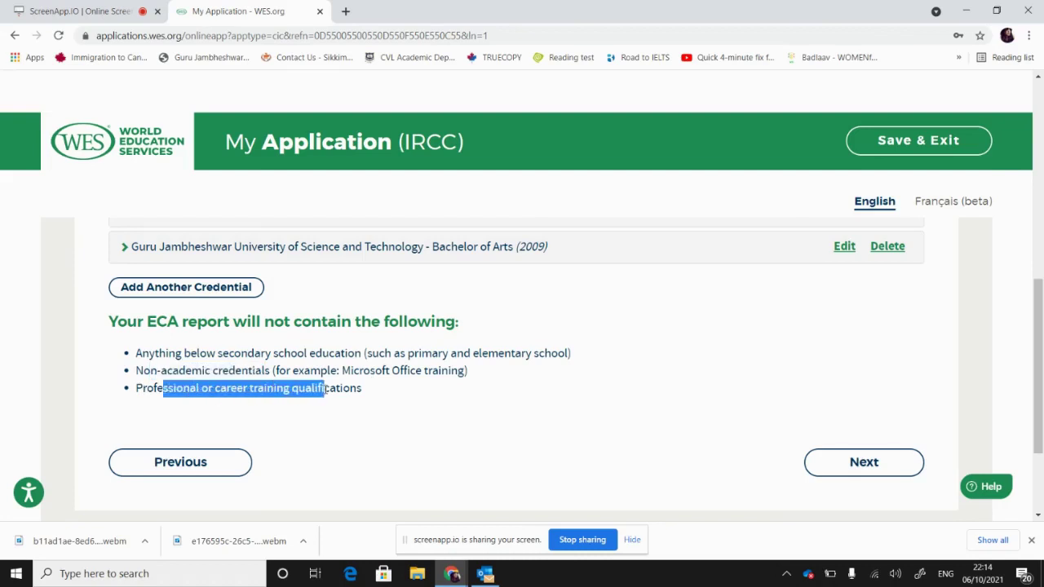
click(434, 417)
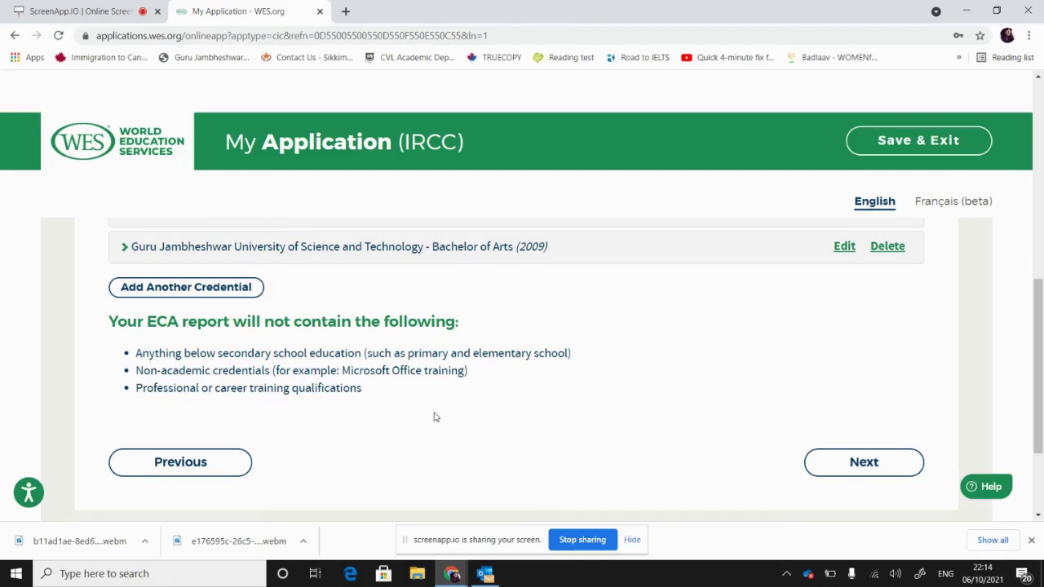
click(888, 468)
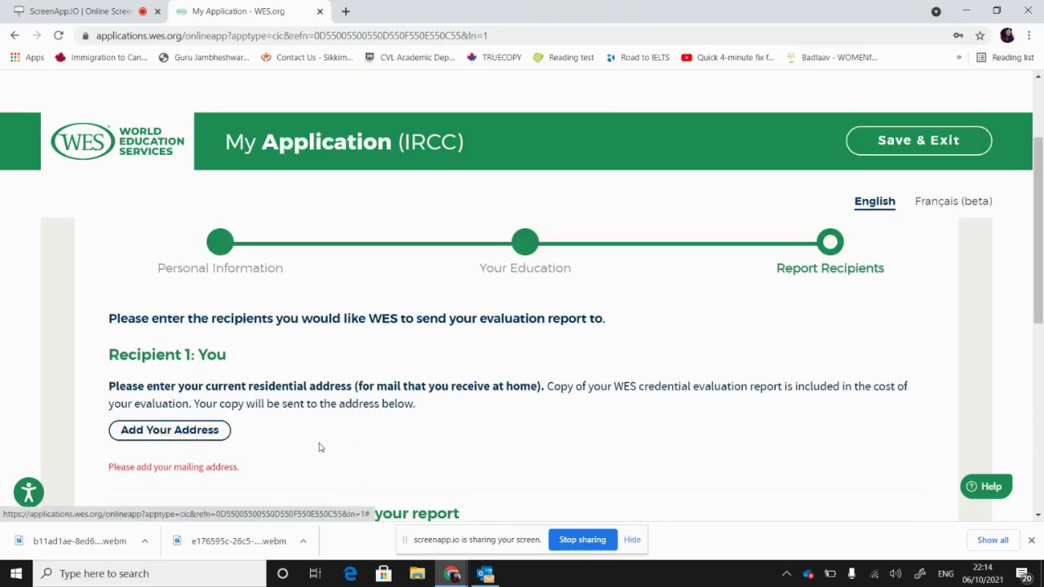
scroll(319, 445, down, 1)
Step: Start a residential mailing address with India as the country and fill in the street line
click(187, 359)
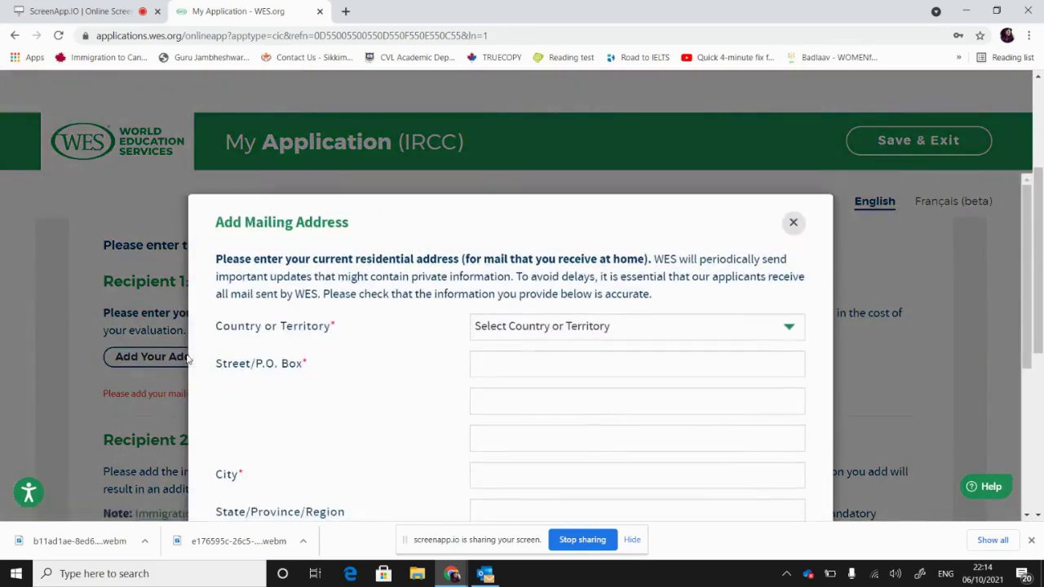
click(572, 327)
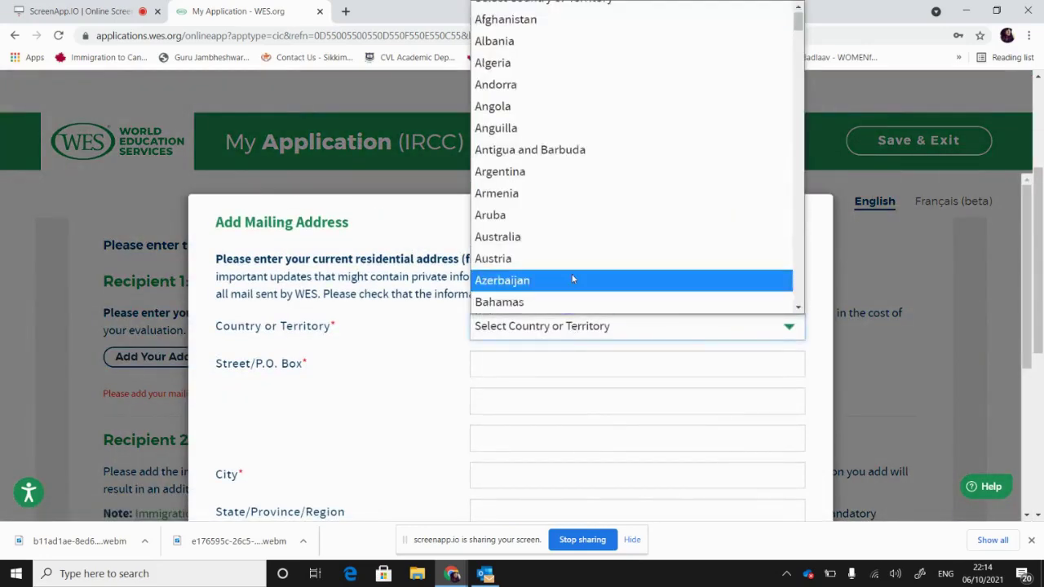
text(in)
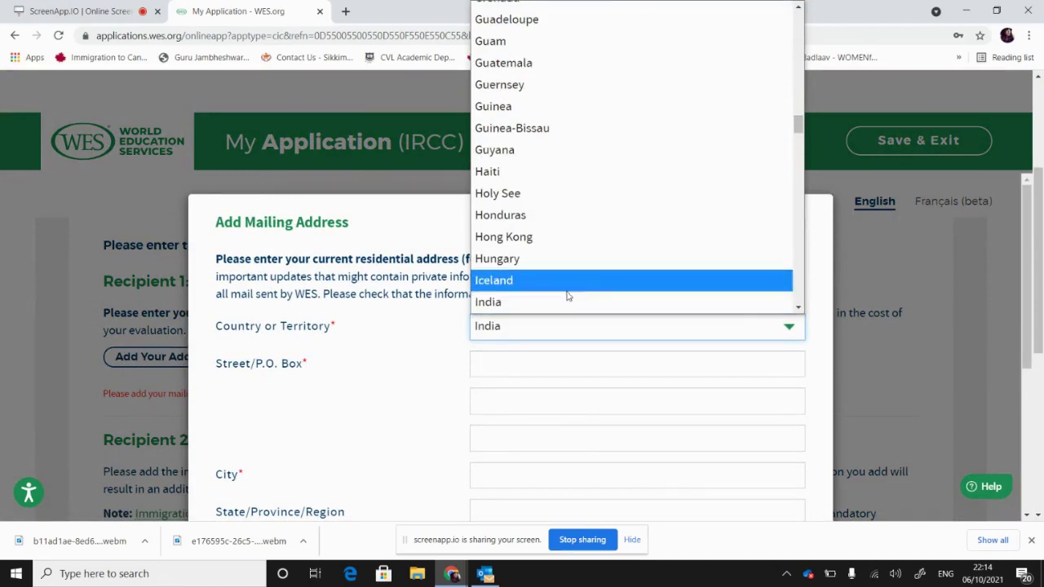
click(565, 298)
click(549, 363)
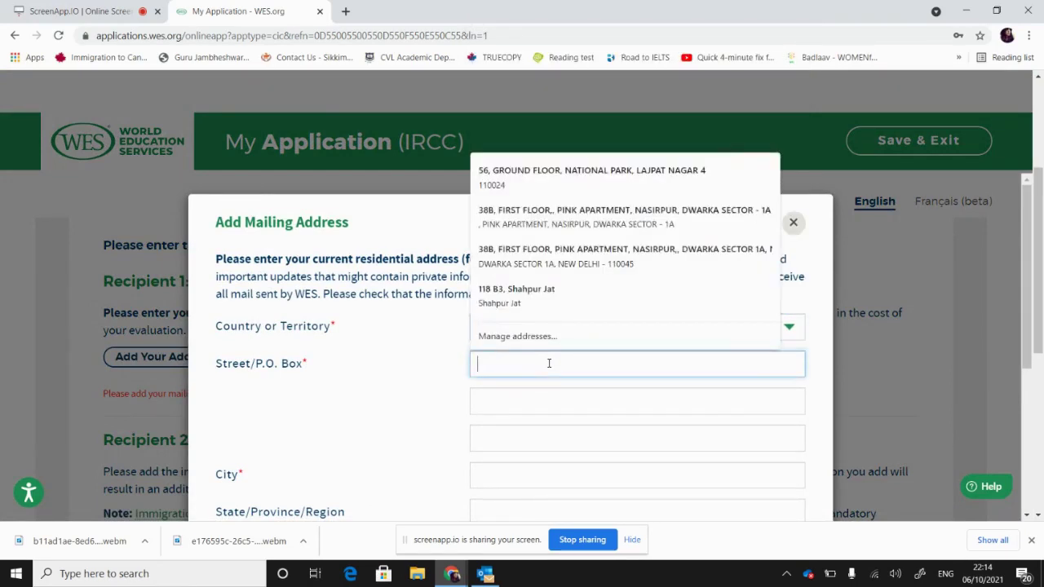
text(110045)
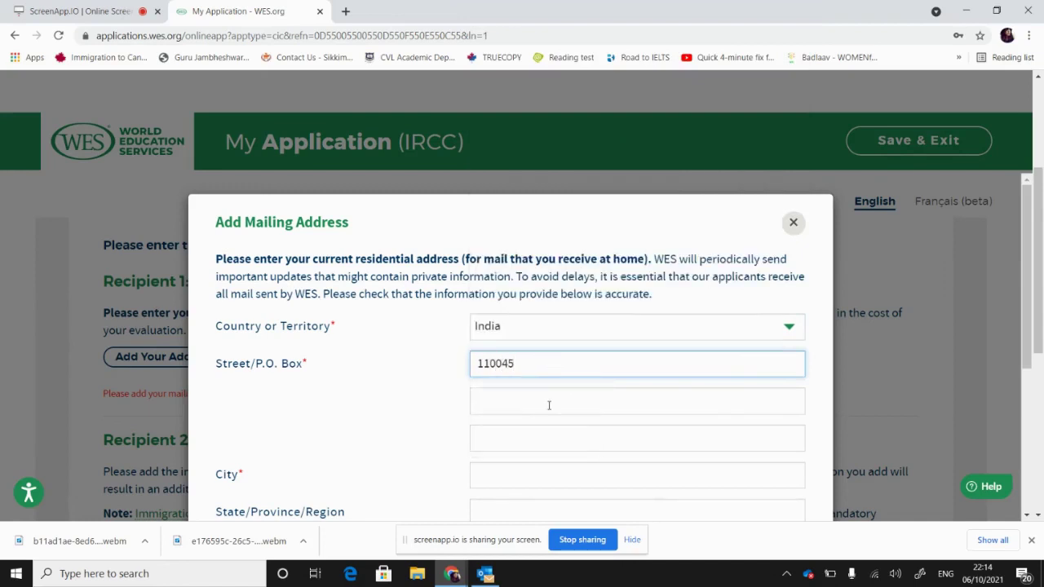
Step: Enter the address's city, state and postal code
scroll(549, 405, down, 2)
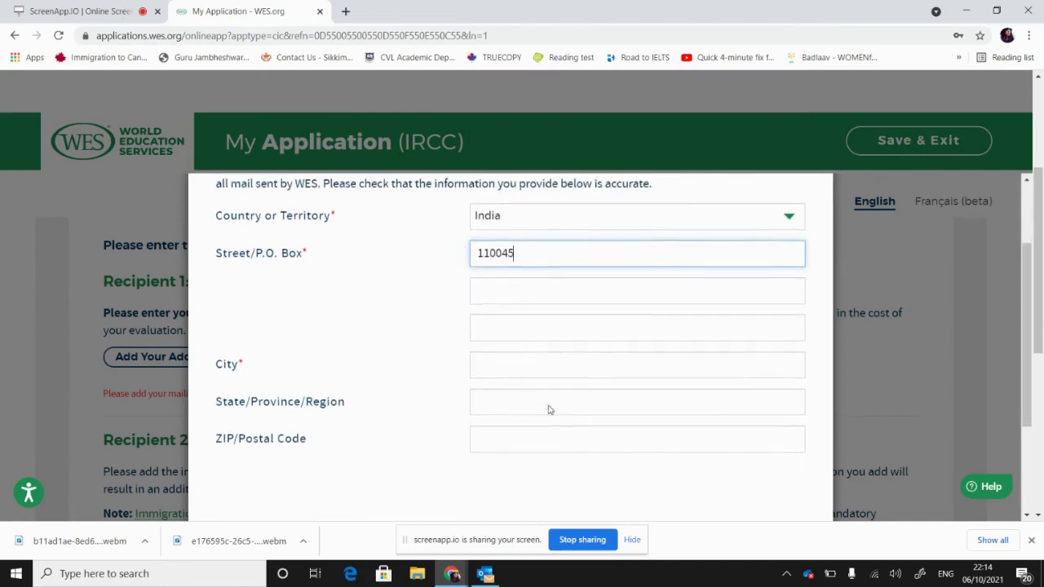
click(510, 361)
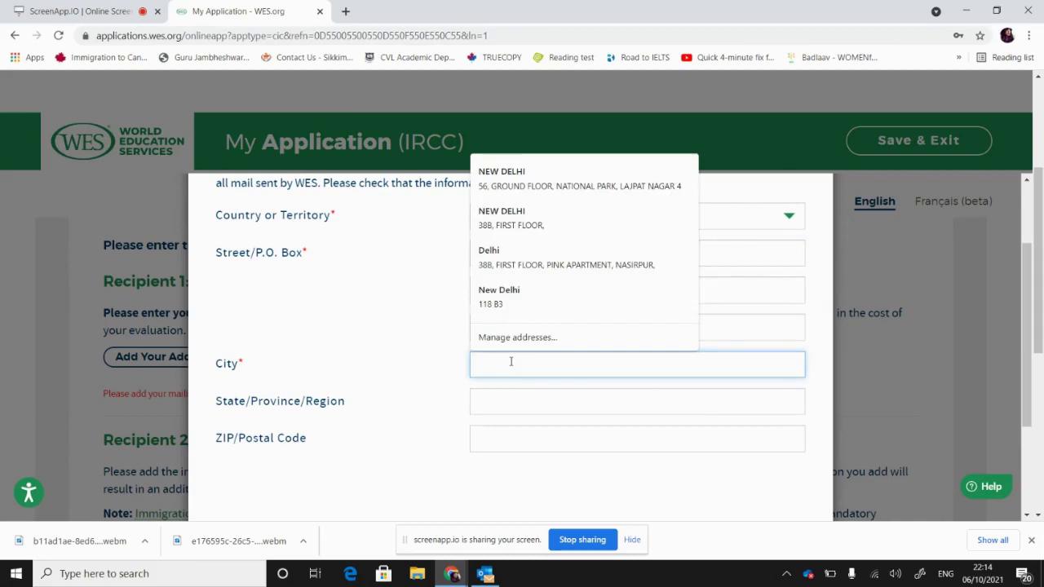
text(New Delhi)
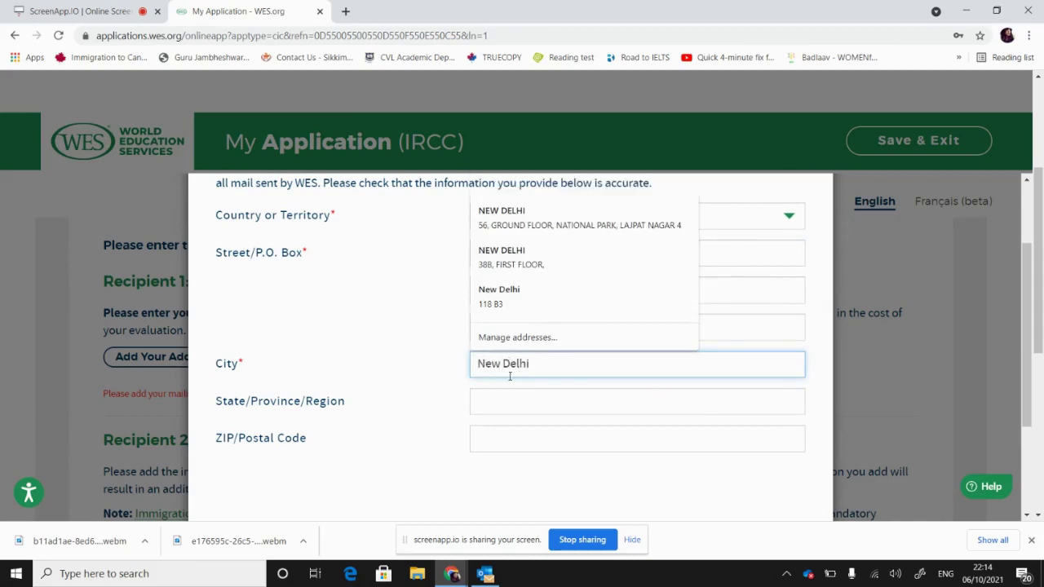
click(517, 400)
text(Delhi)
click(511, 438)
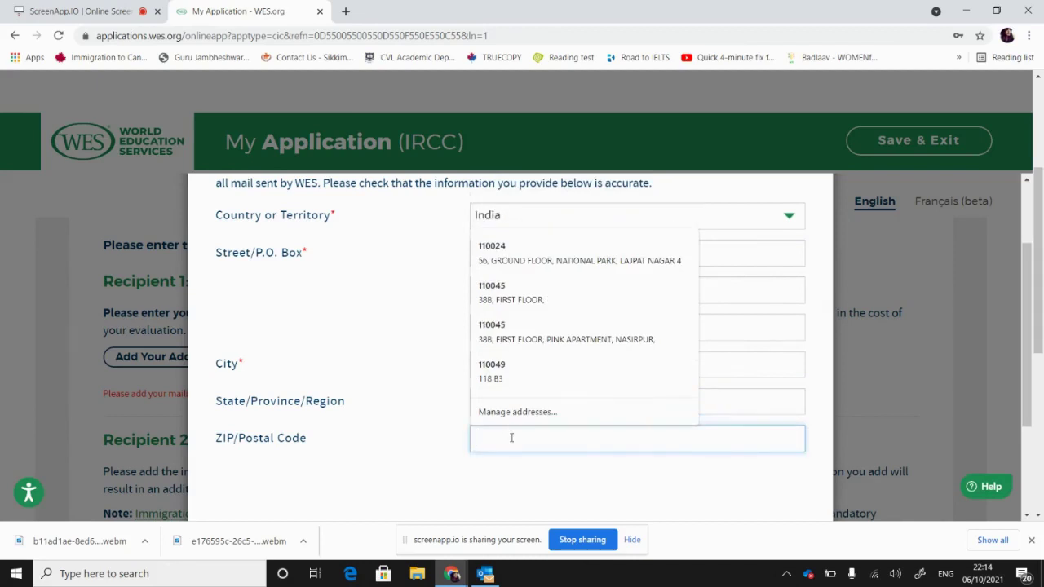
text(110045)
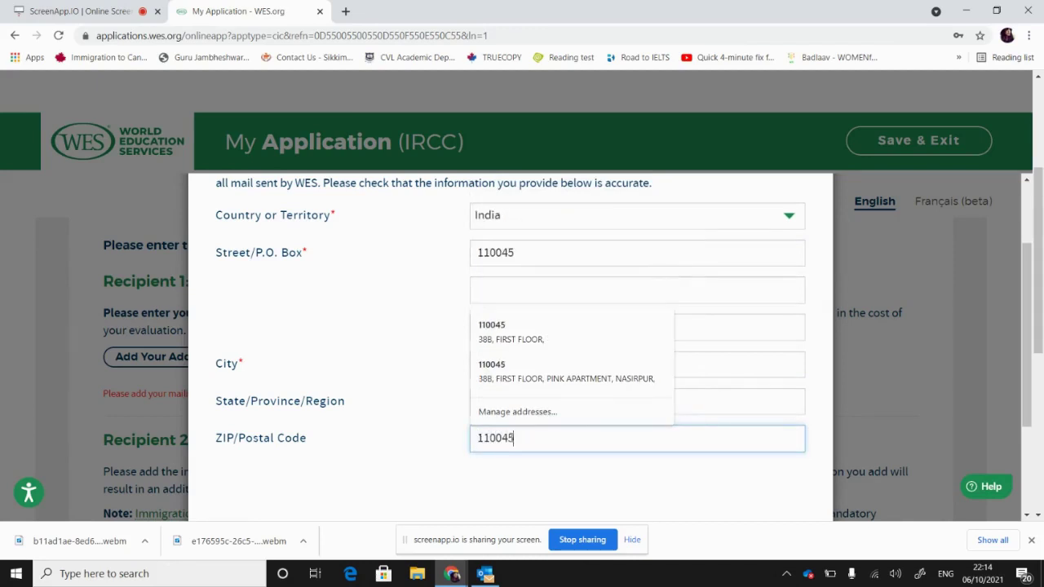
click(643, 482)
Step: Choose Standard Mail via Canada Post delivery and save the mailing address
scroll(644, 481, down, 2)
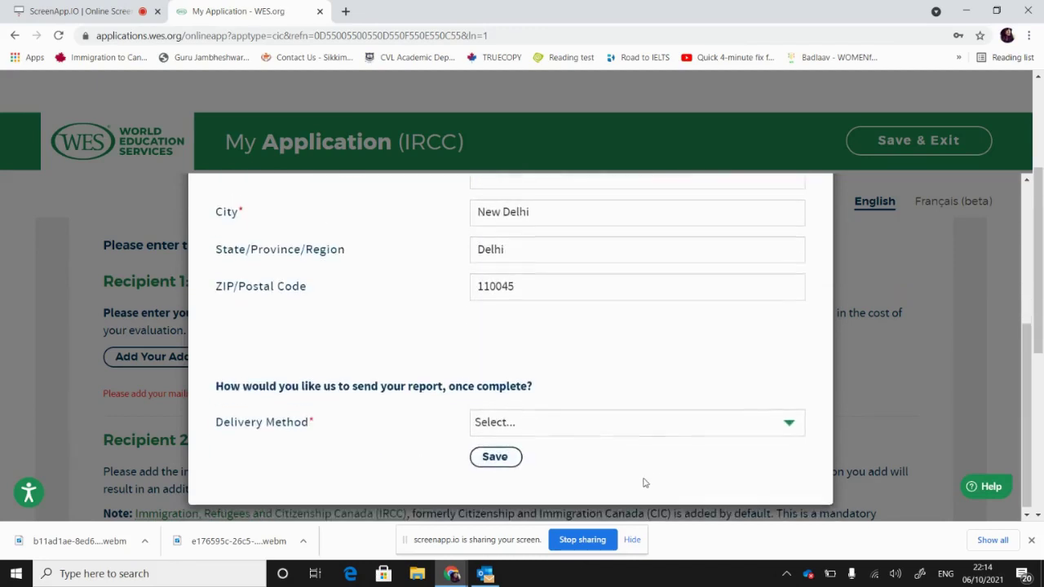
click(557, 422)
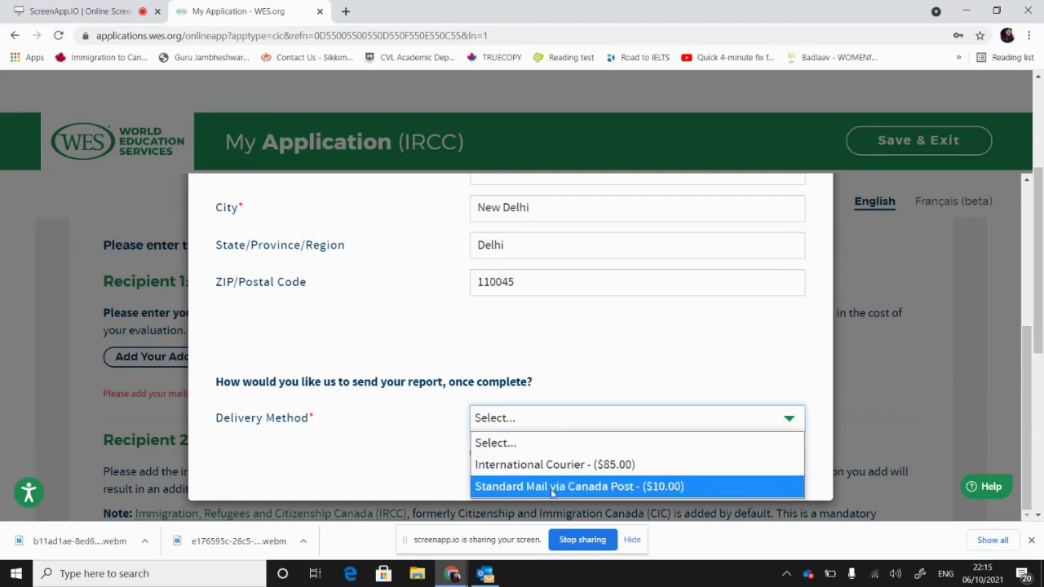
click(552, 489)
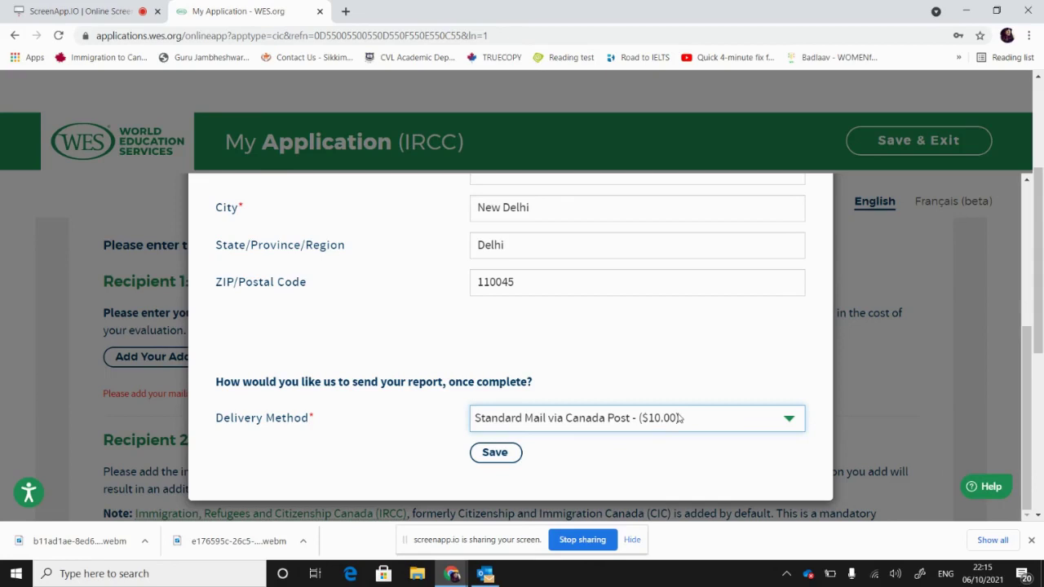
click(497, 453)
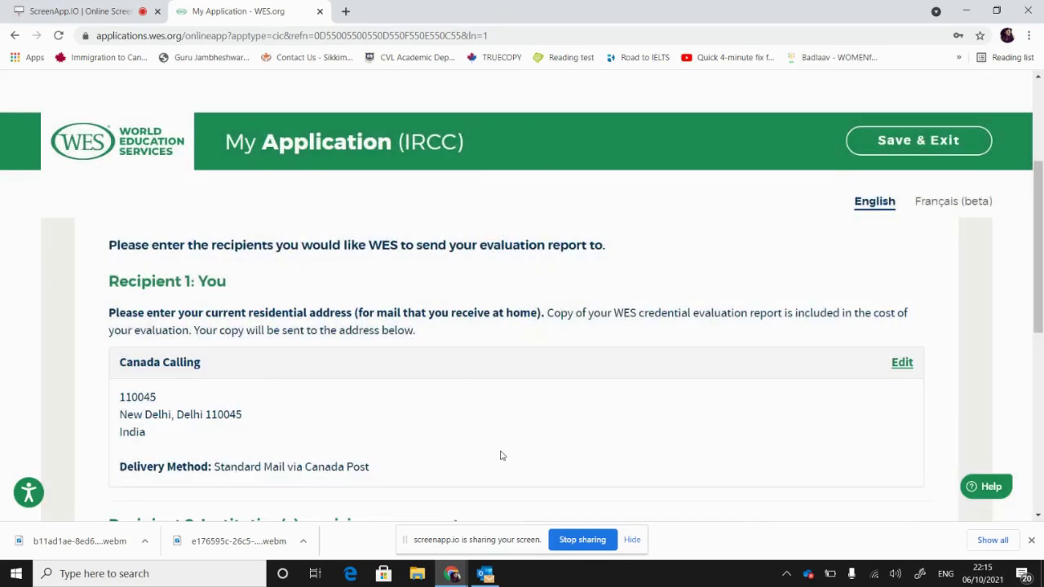
scroll(639, 413, down, 3)
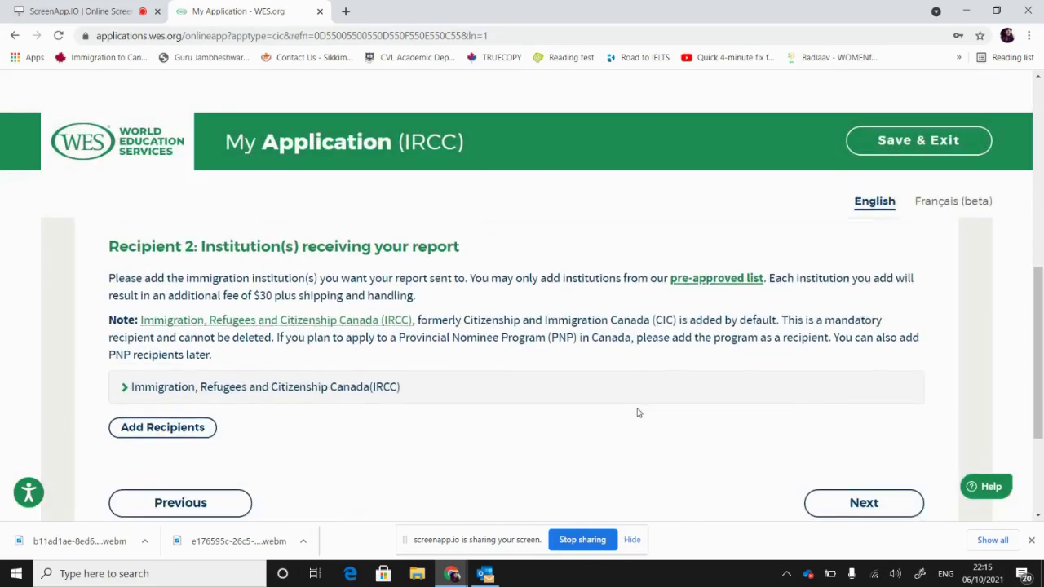
scroll(638, 412, down, 1)
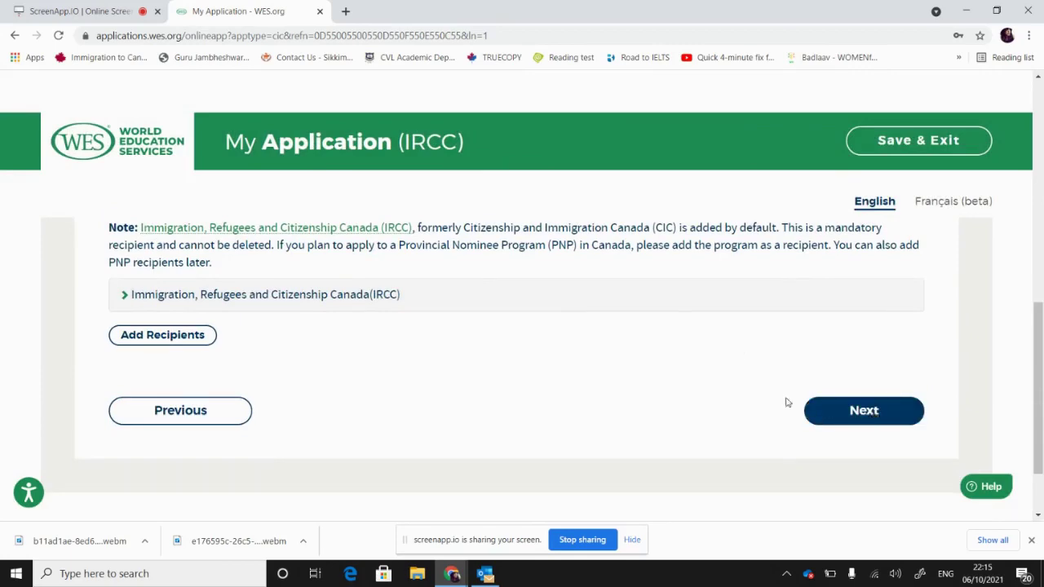
scroll(785, 400, up, 1)
scroll(370, 303, up, 5)
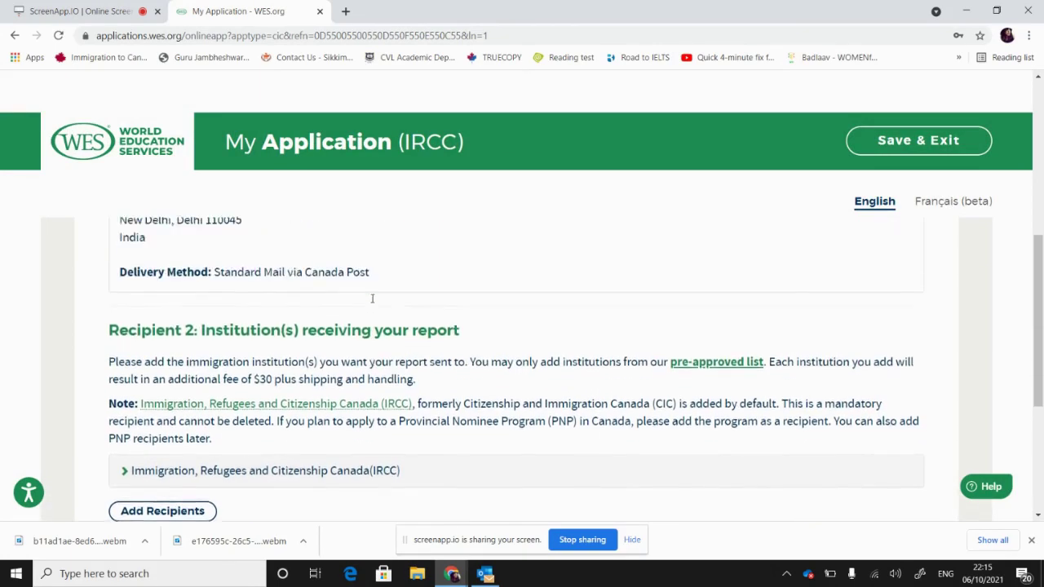
scroll(473, 420, down, 2)
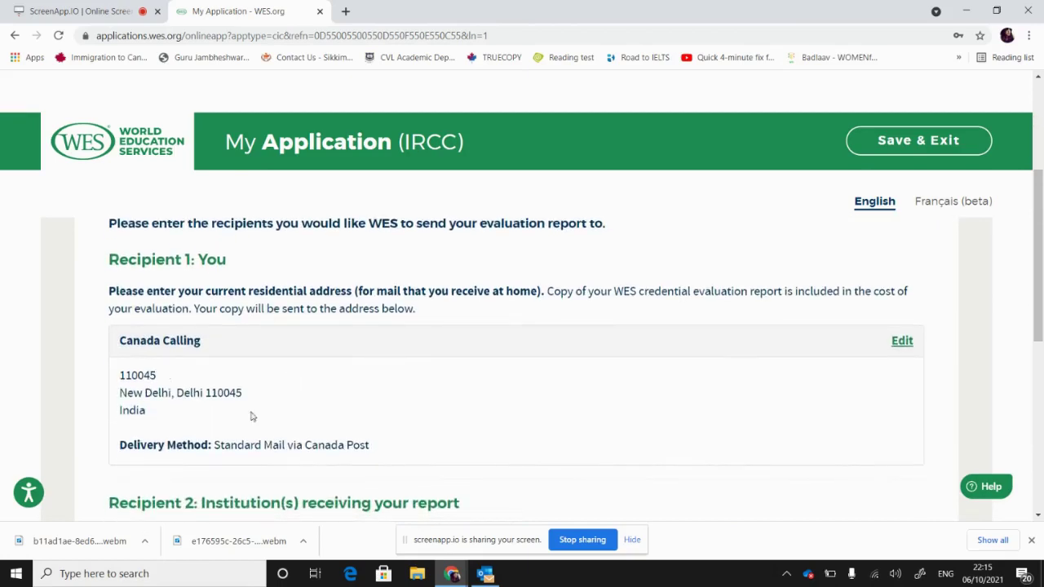
scroll(419, 401, down, 2)
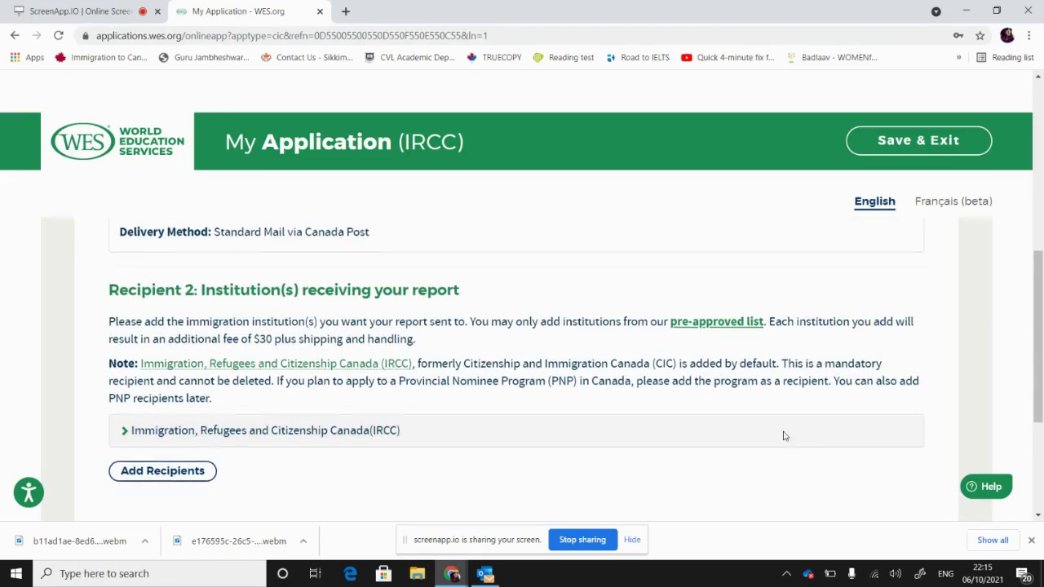
scroll(779, 428, down, 1)
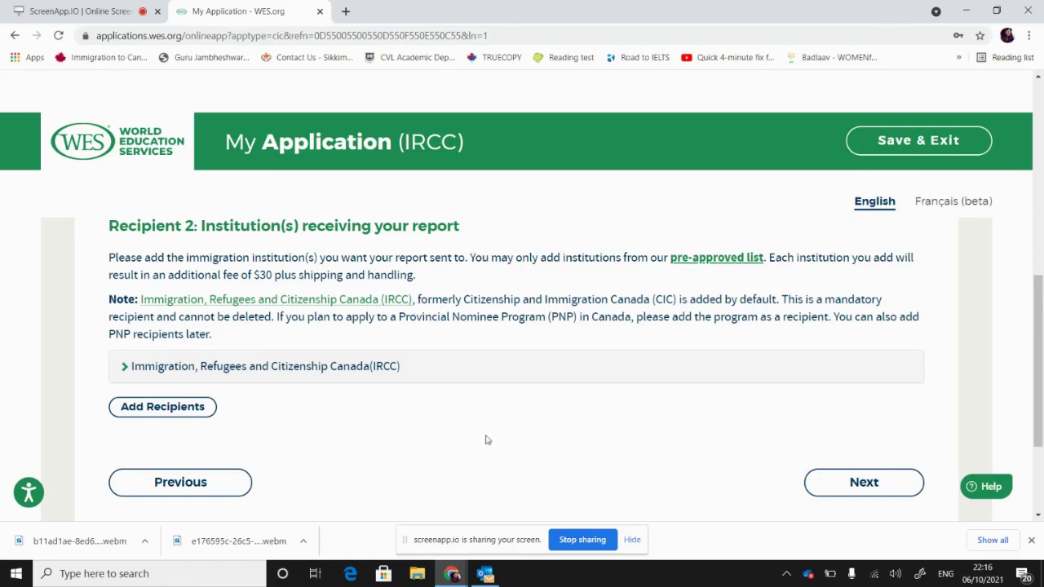
Step: Review the $220.00 Educational Credential Assessment Package features, then continue to Required Documents
click(825, 479)
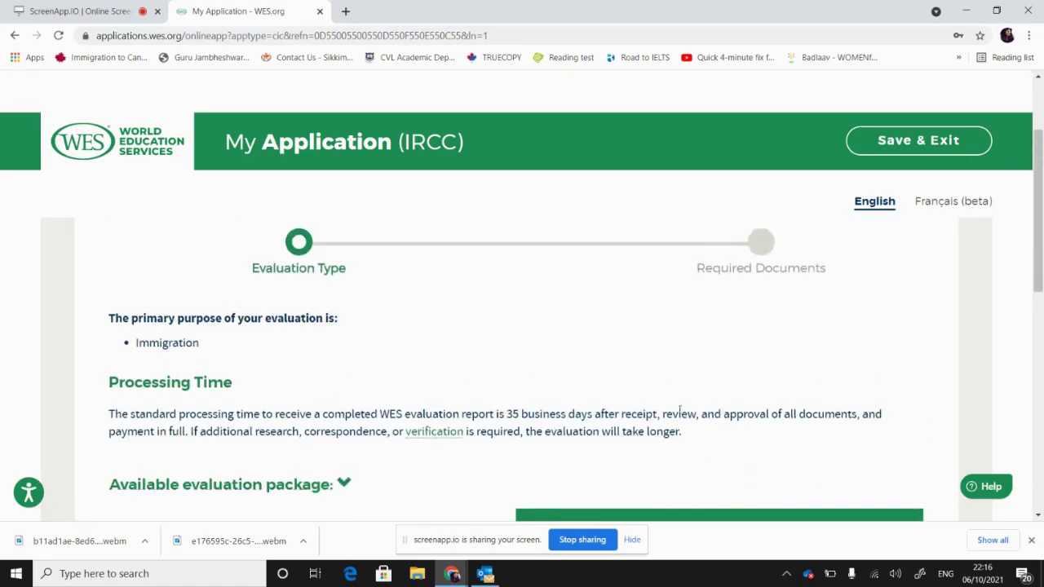
scroll(675, 368, down, 1)
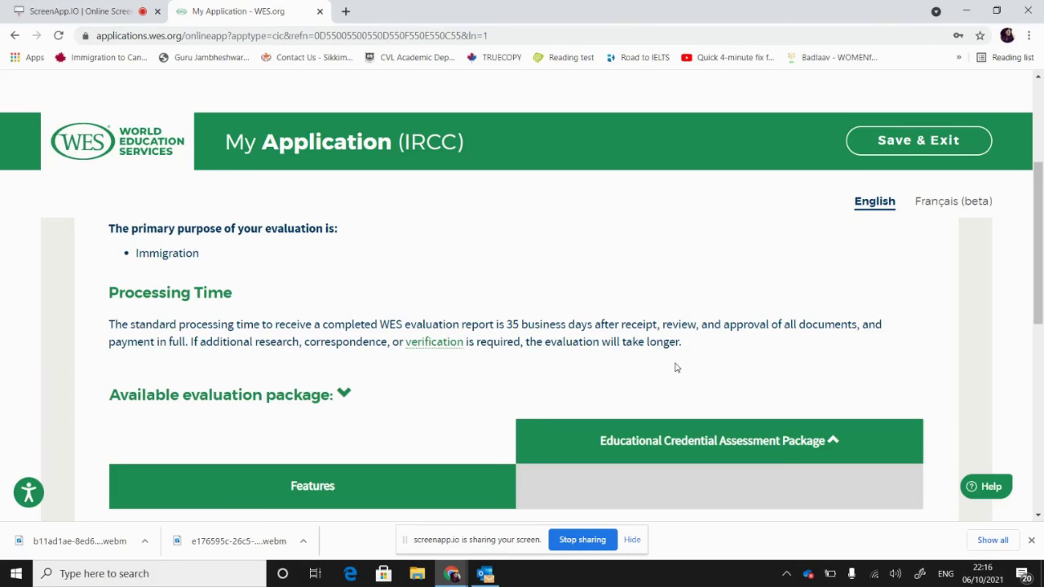
scroll(811, 366, down, 6)
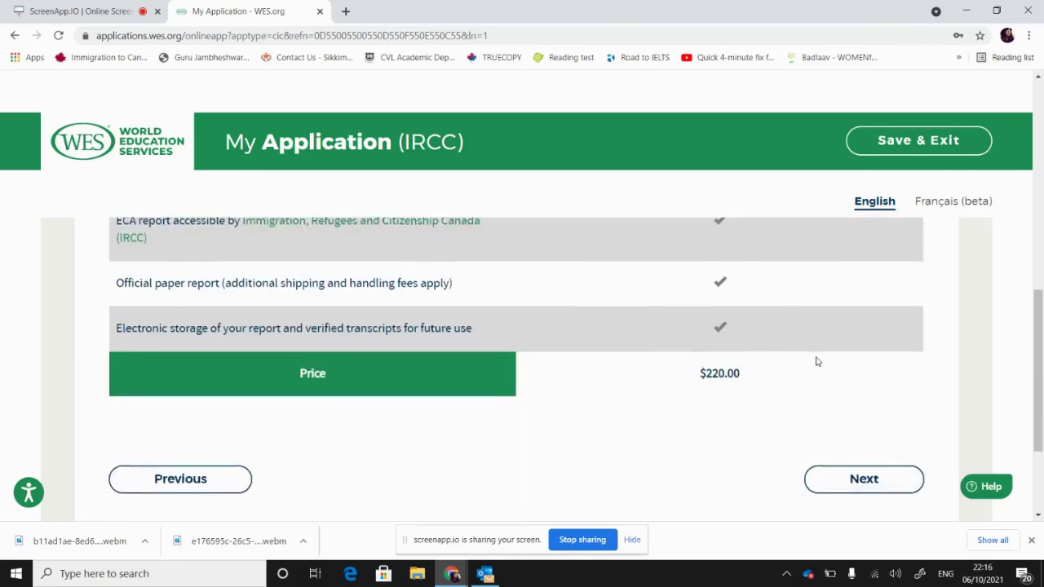
scroll(629, 350, up, 4)
scroll(658, 423, down, 2)
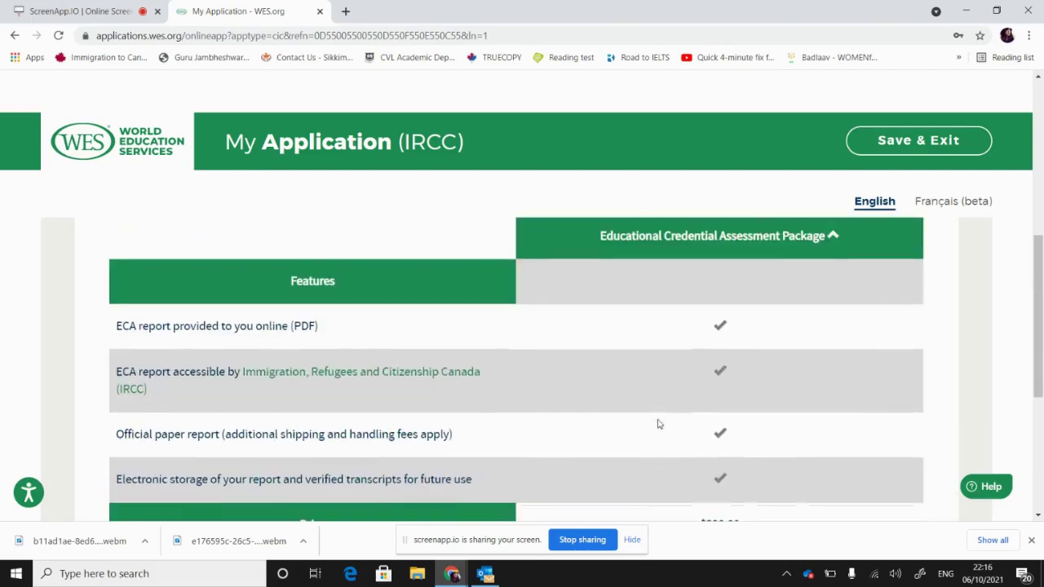
scroll(722, 389, down, 1)
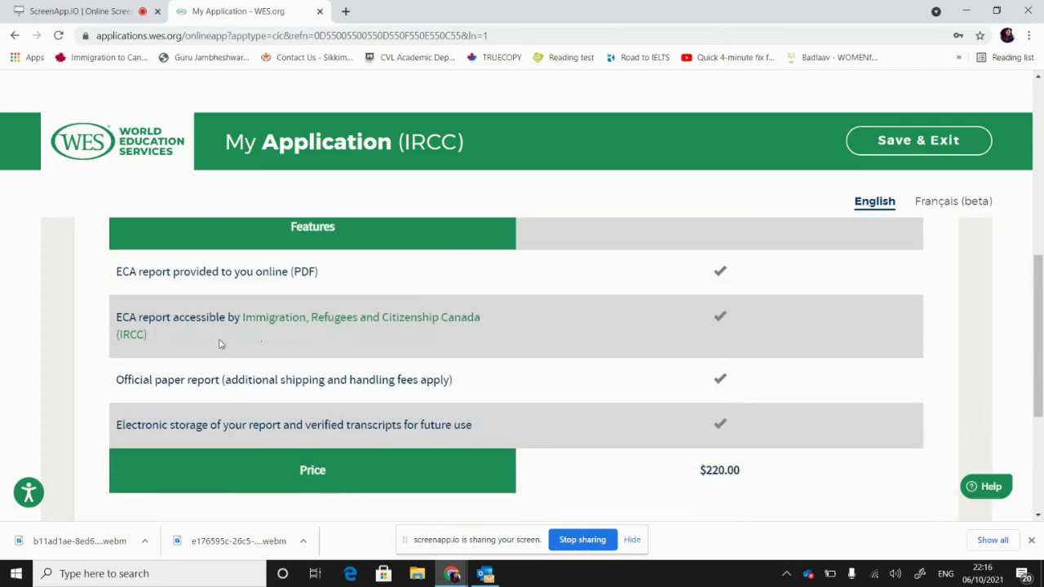
scroll(601, 399, down, 1)
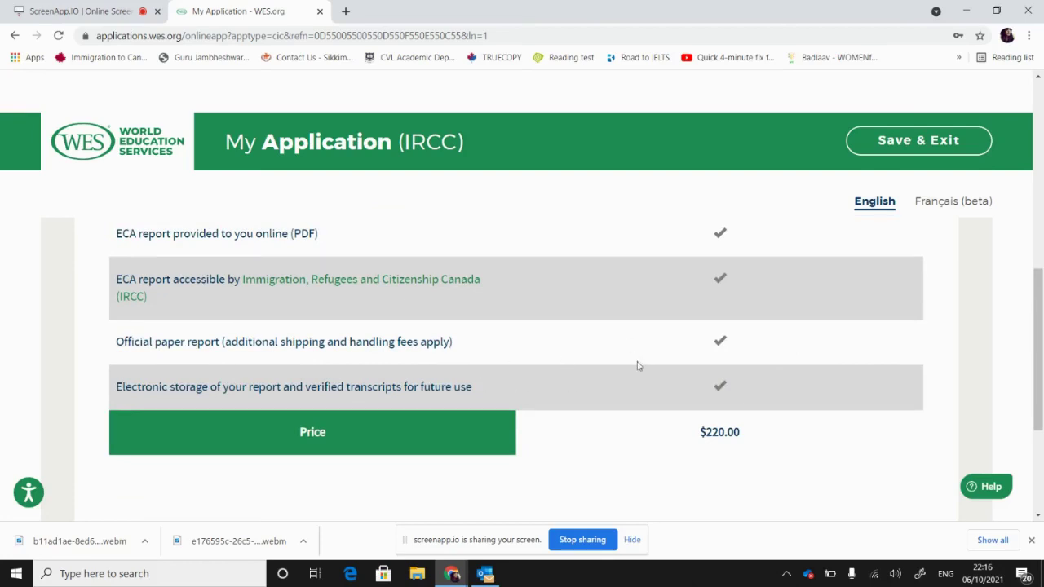
scroll(638, 366, down, 1)
scroll(657, 362, down, 1)
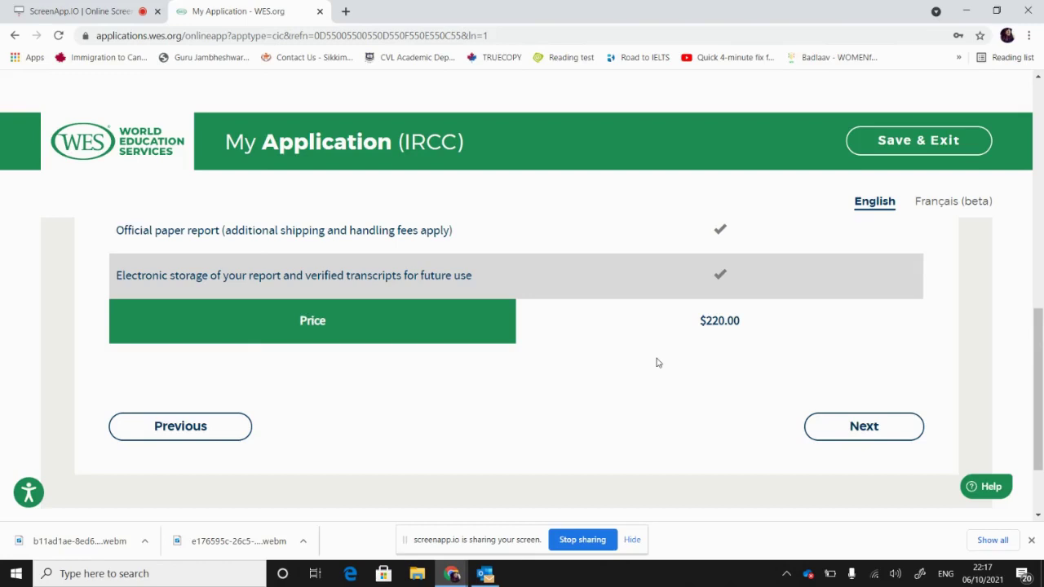
click(874, 432)
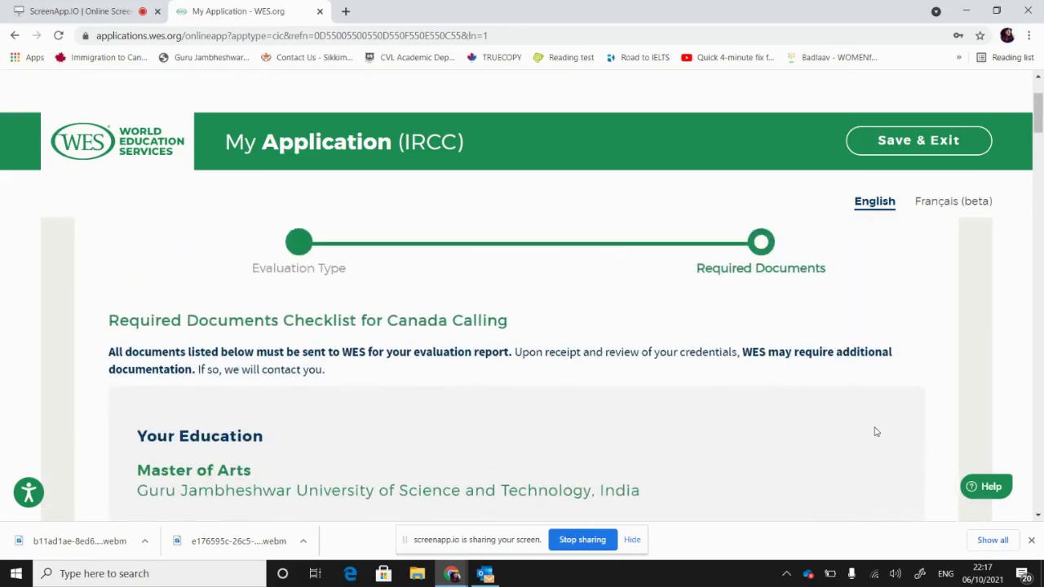
scroll(715, 436, down, 1)
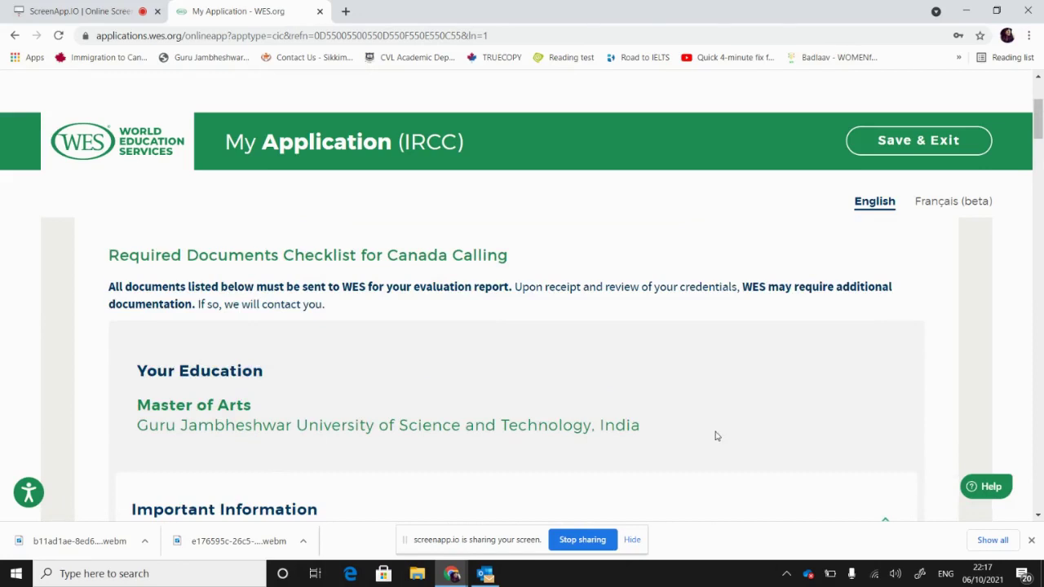
scroll(716, 436, down, 1)
scroll(715, 437, down, 1)
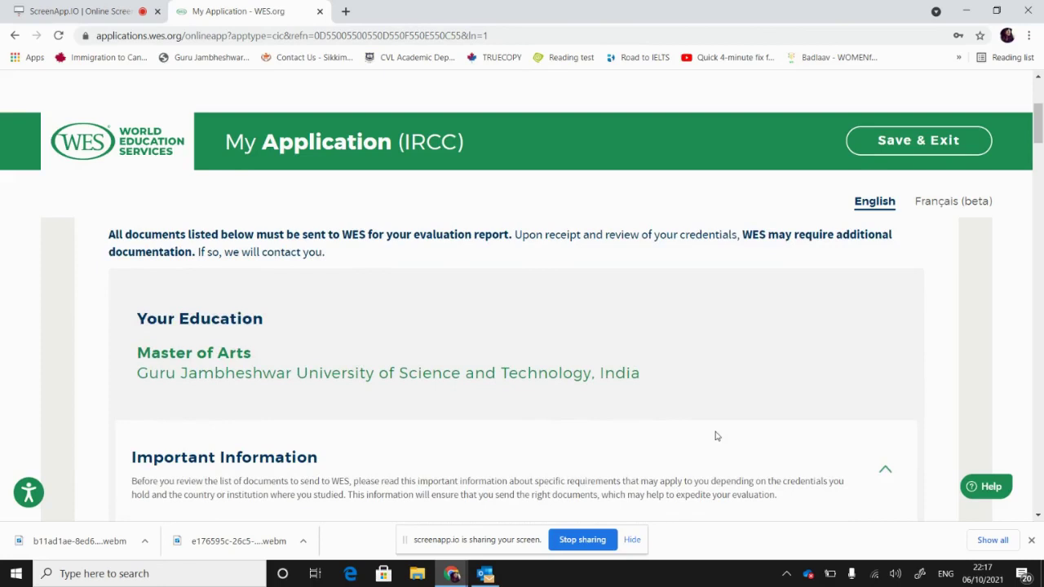
scroll(715, 436, down, 1)
scroll(716, 437, up, 1)
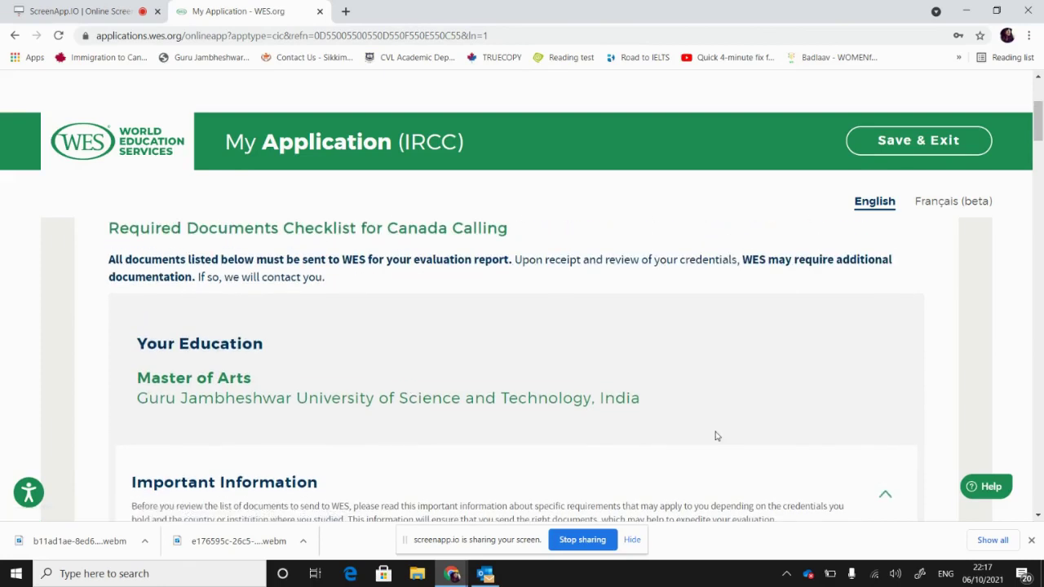
scroll(716, 436, down, 1)
scroll(716, 432, down, 2)
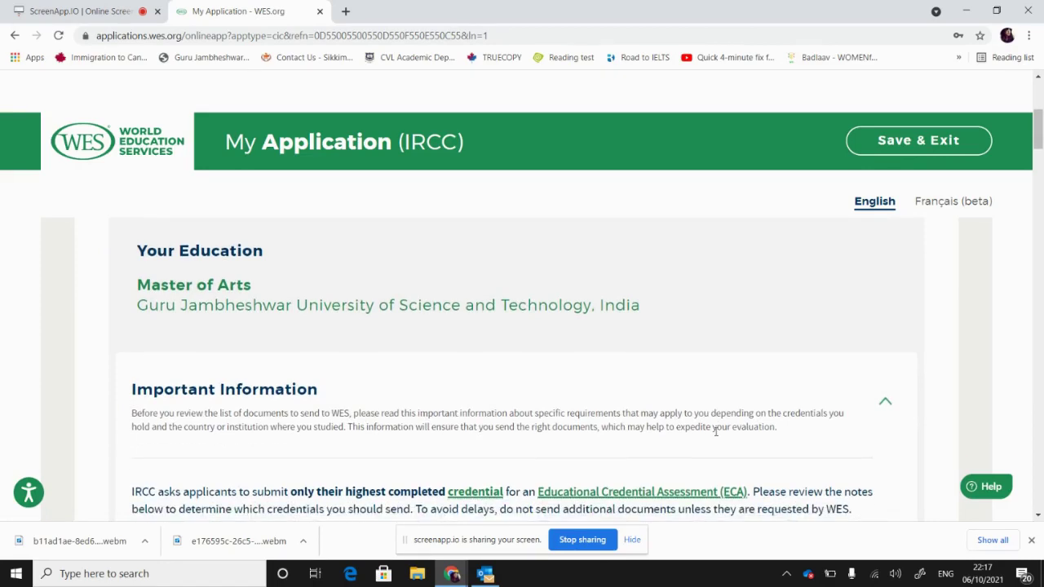
scroll(658, 367, down, 1)
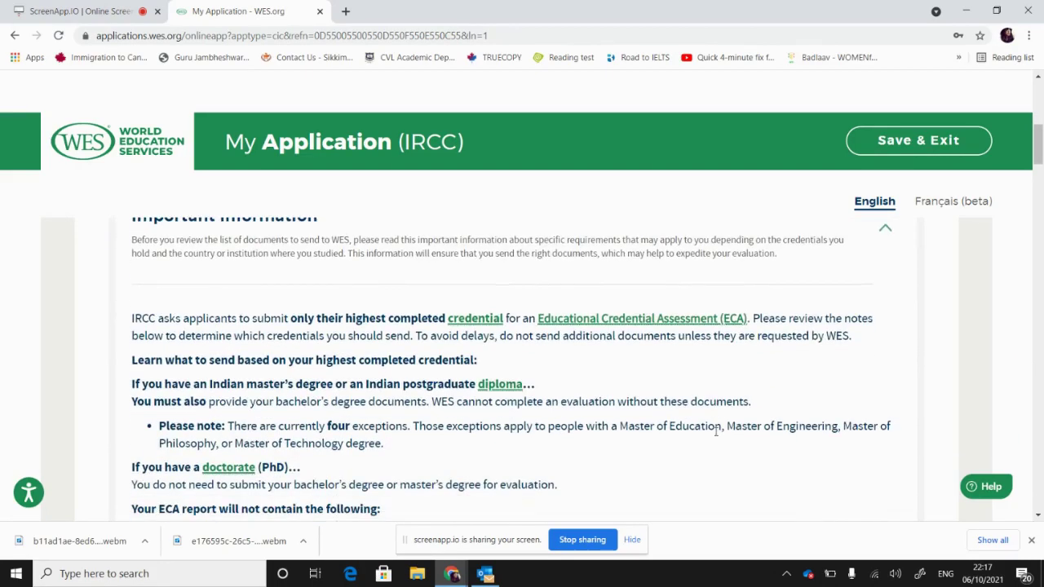
scroll(658, 368, up, 2)
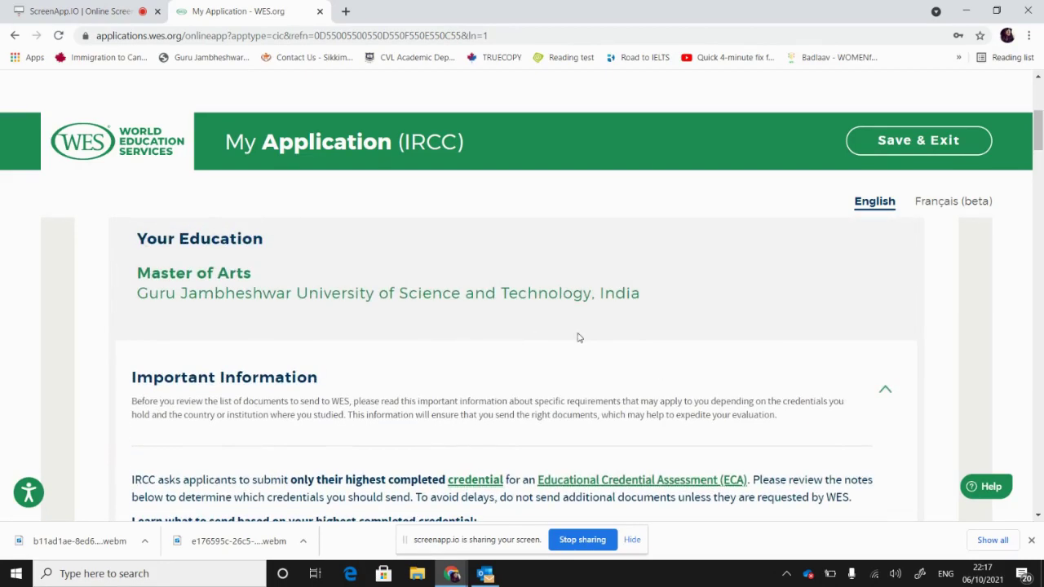
scroll(578, 334, down, 3)
scroll(578, 332, down, 1)
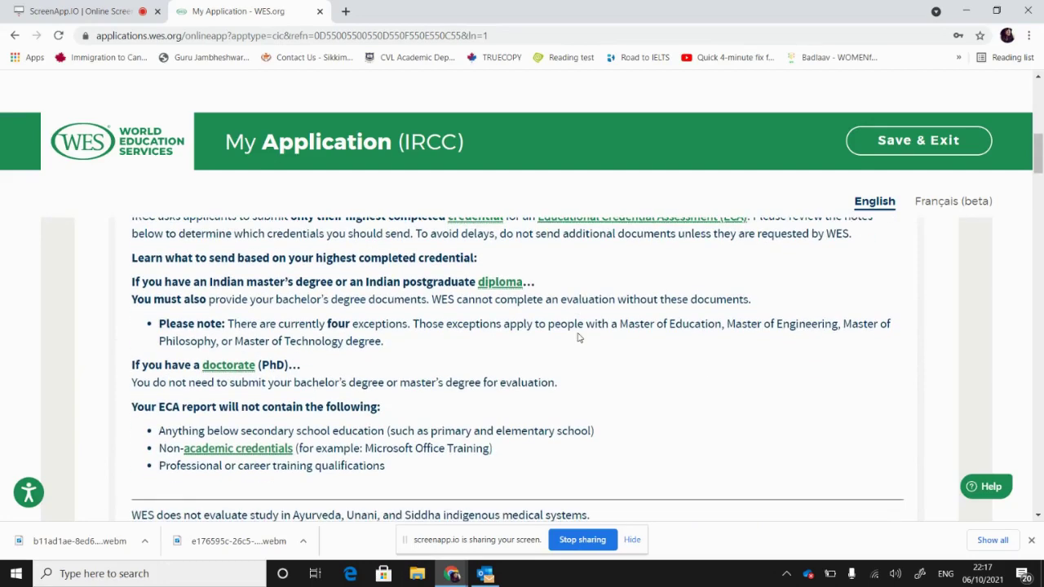
scroll(578, 336, down, 3)
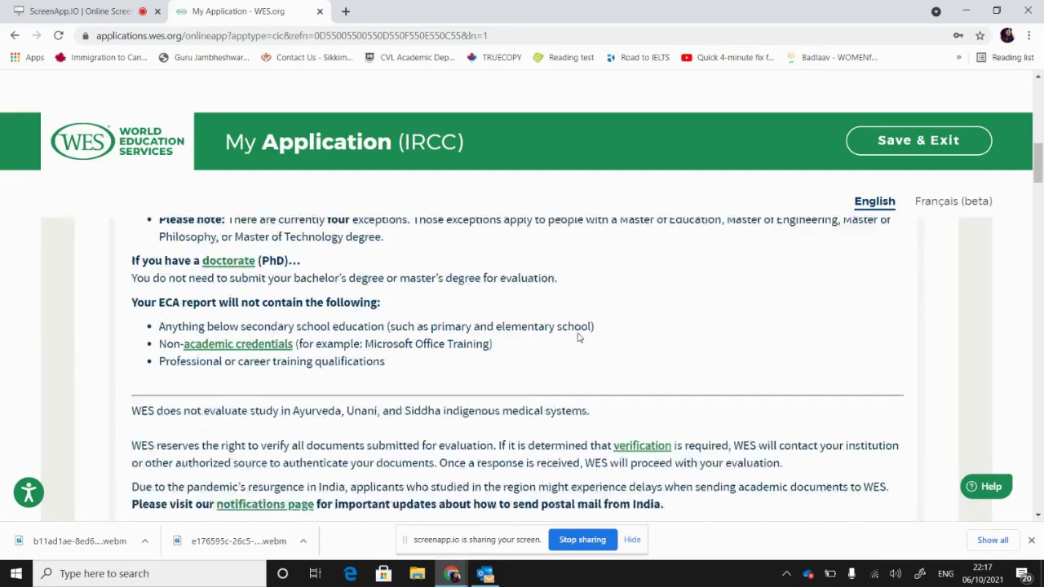
scroll(578, 335, down, 2)
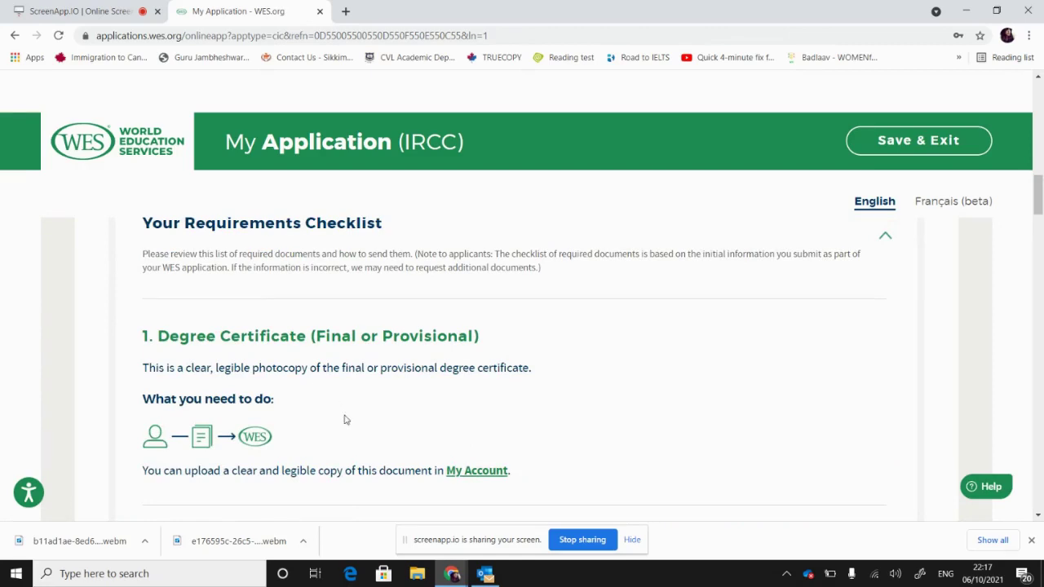
Step: Open My Account in a new tab, glance over its timeline, and return to the checklist
scroll(430, 438, down, 2)
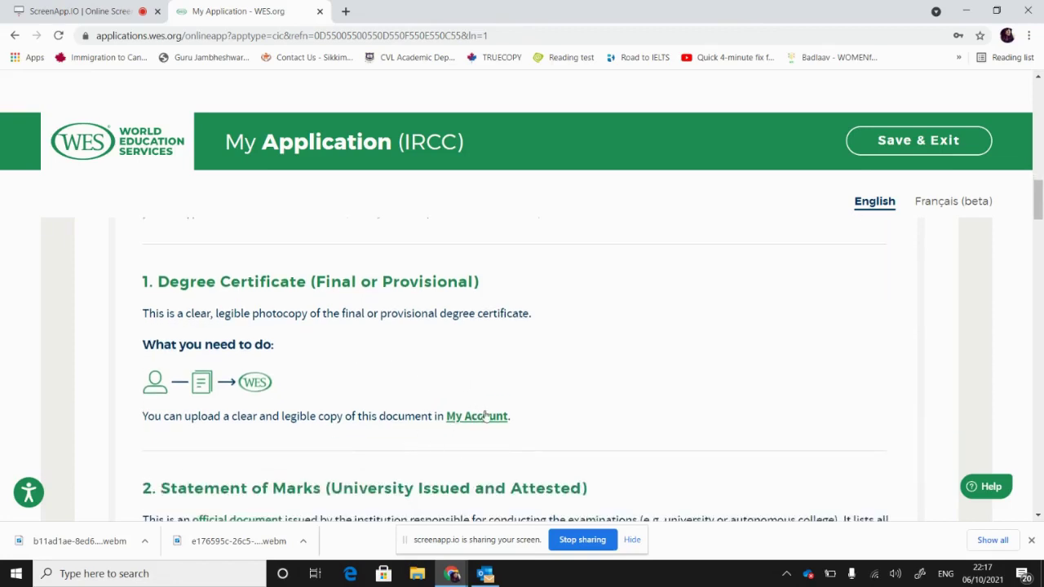
right_click(485, 415)
click(508, 423)
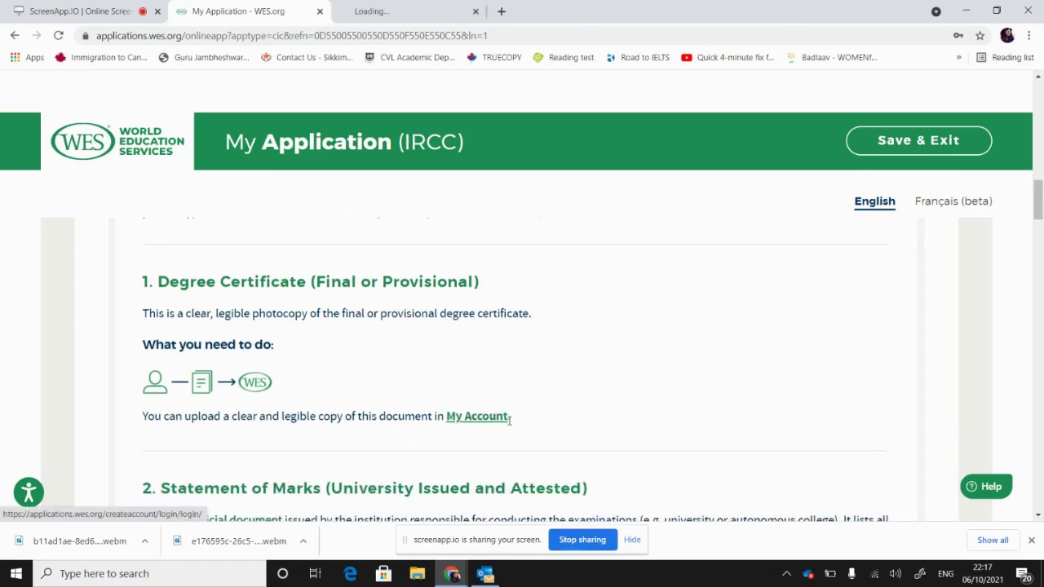
click(404, 8)
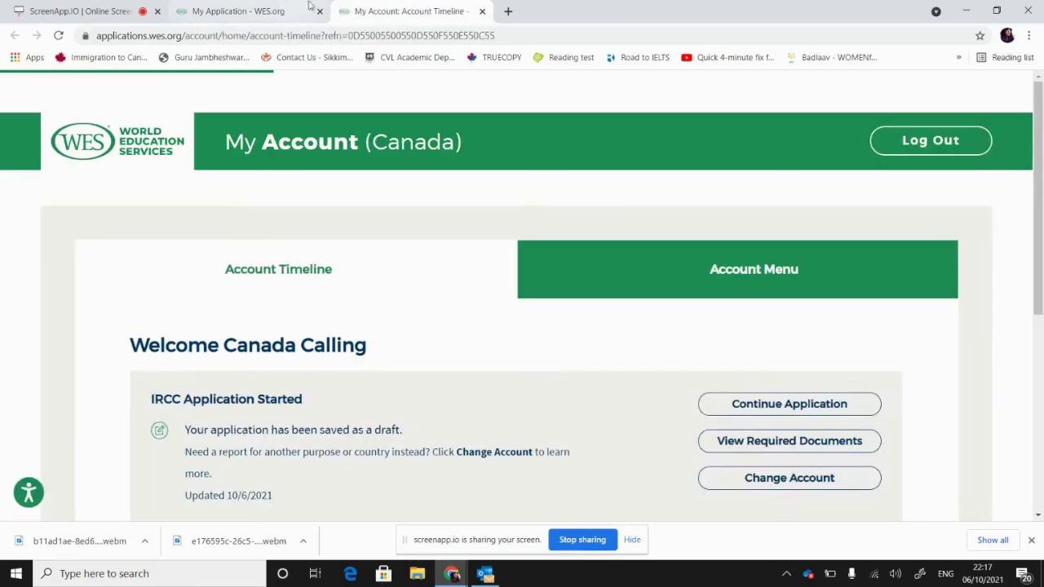
scroll(500, 370, down, 2)
scroll(500, 370, up, 2)
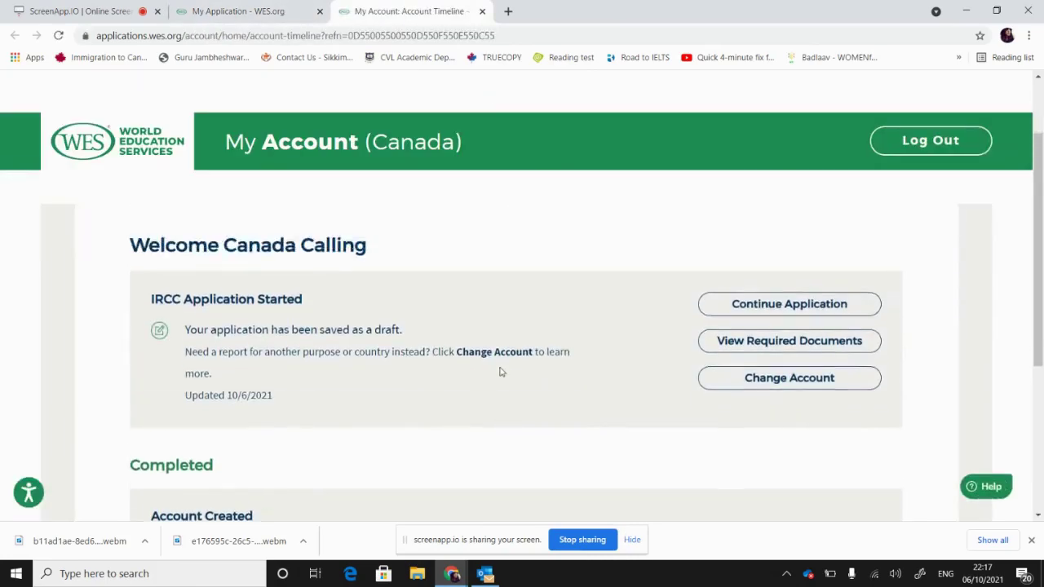
click(279, 5)
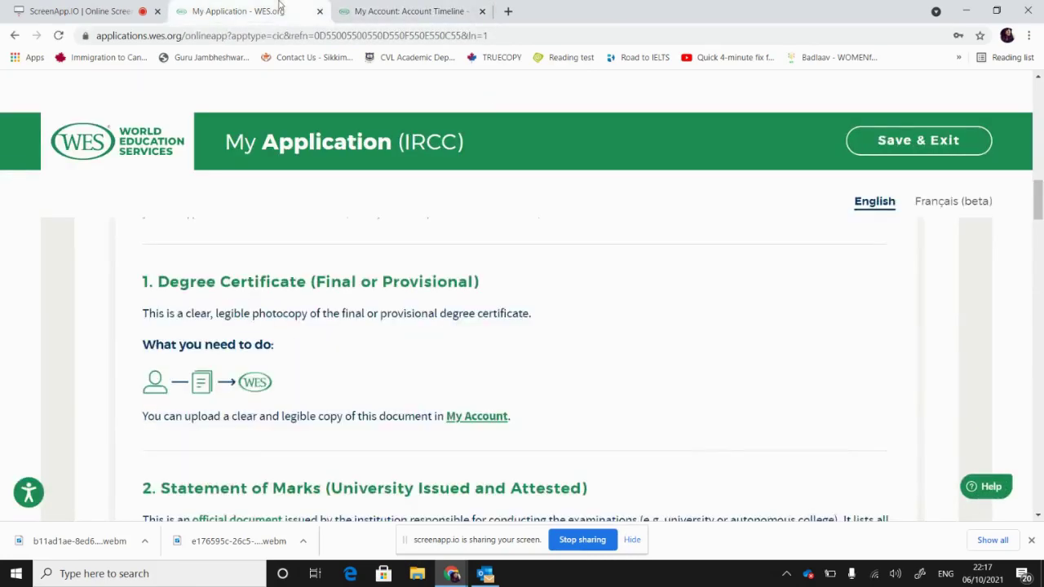
scroll(519, 366, down, 3)
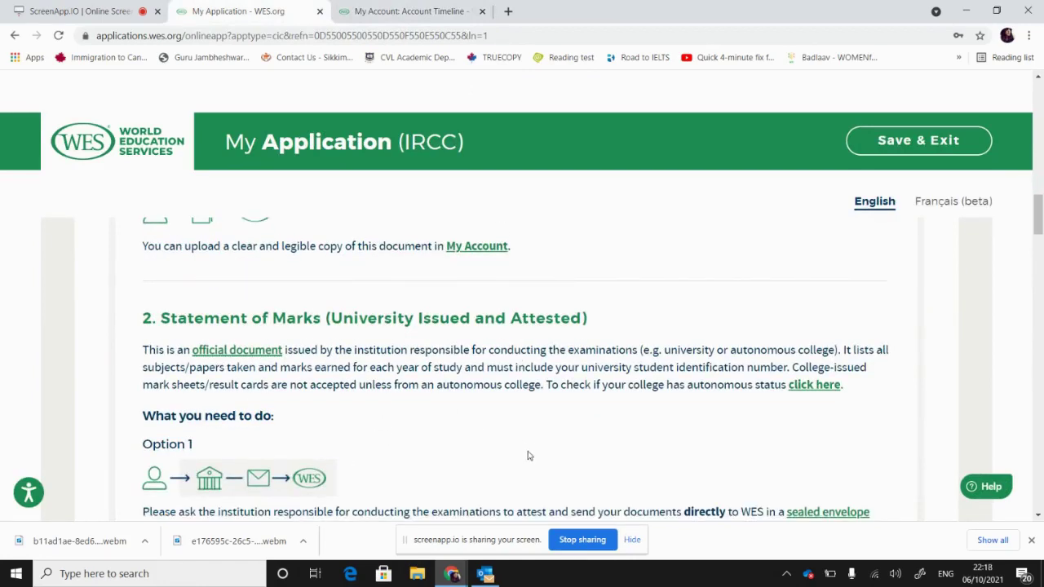
scroll(444, 405, up, 1)
scroll(442, 406, down, 1)
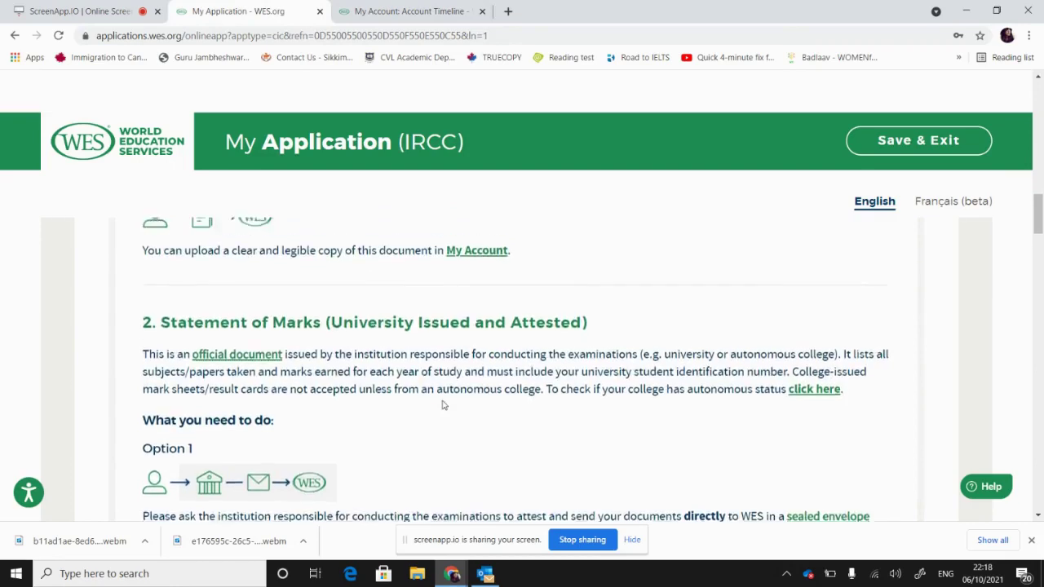
scroll(443, 404, up, 1)
scroll(443, 401, down, 1)
scroll(442, 400, up, 2)
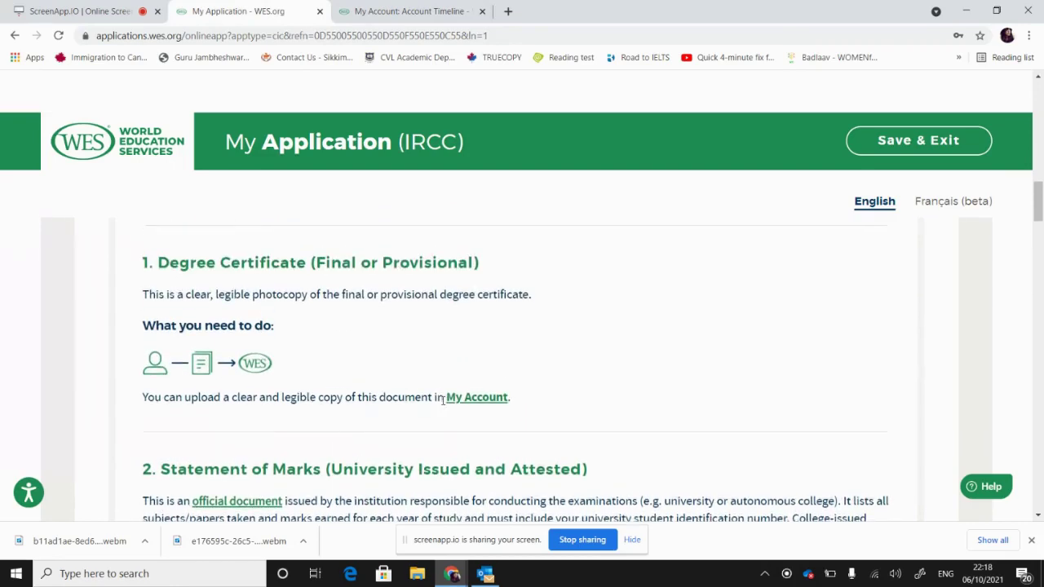
scroll(443, 400, down, 2)
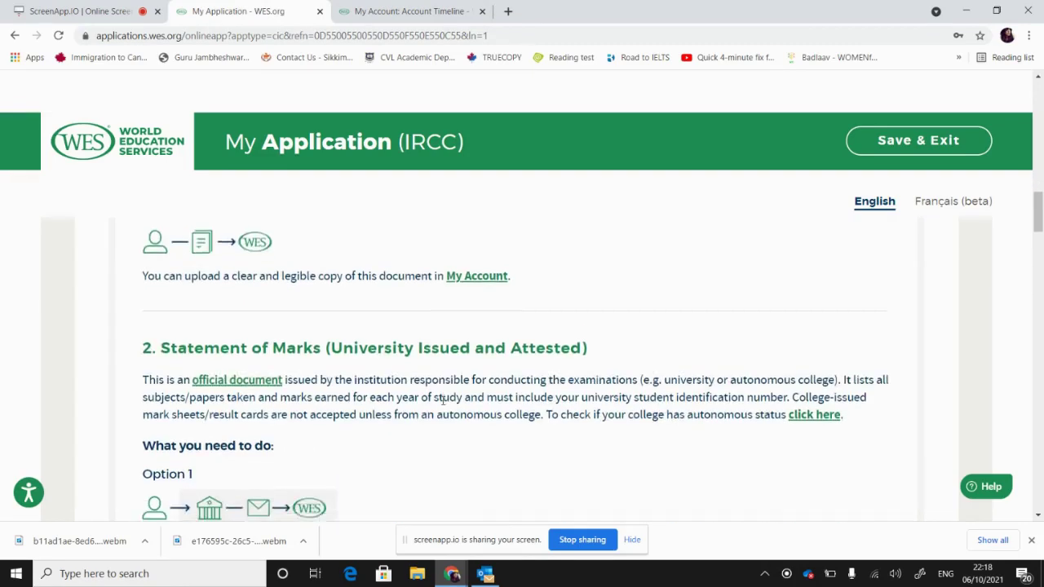
scroll(484, 427, down, 1)
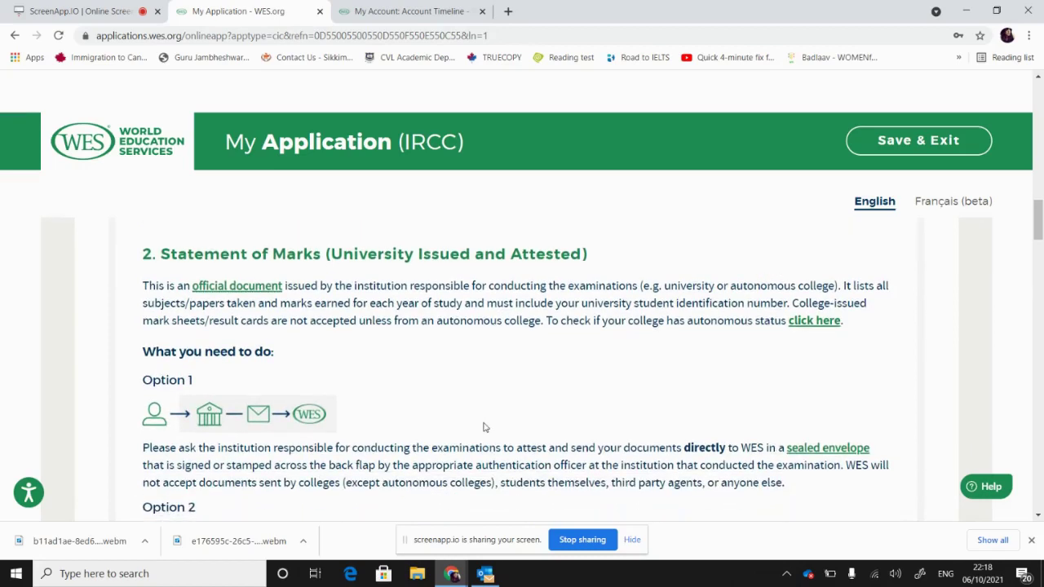
scroll(492, 441, down, 1)
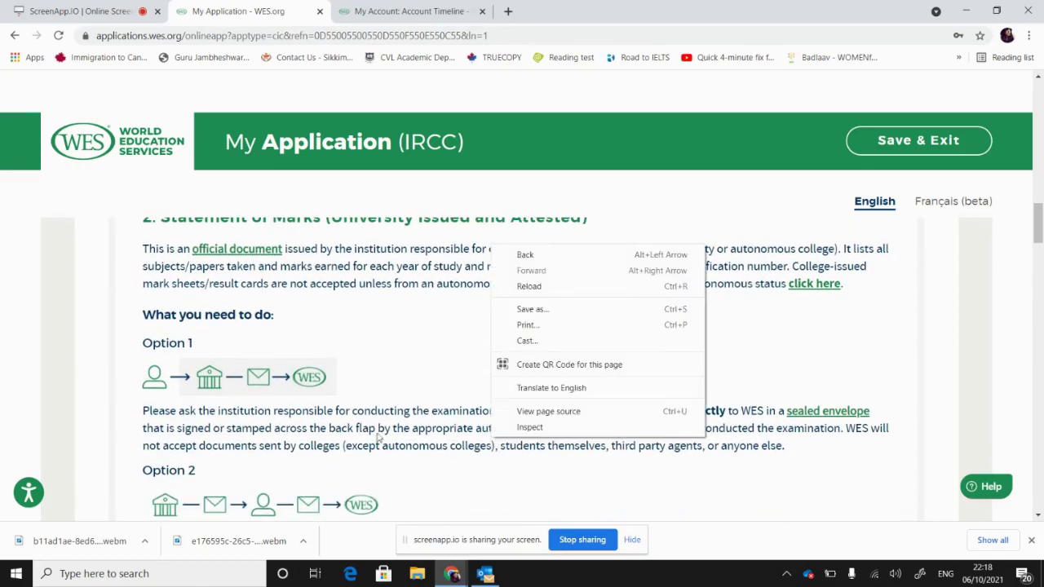
click(359, 410)
scroll(481, 402, up, 1)
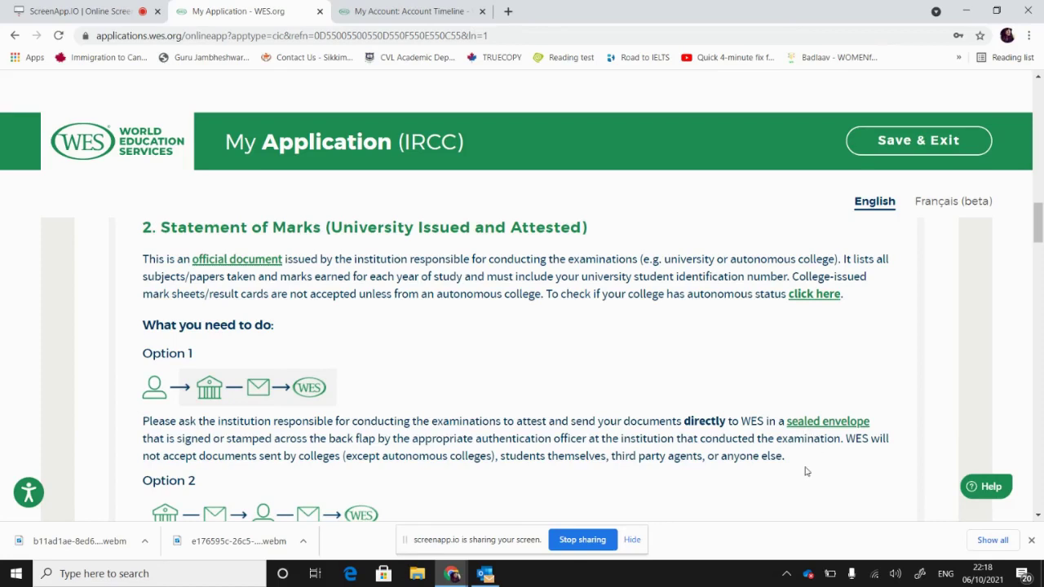
scroll(806, 471, down, 1)
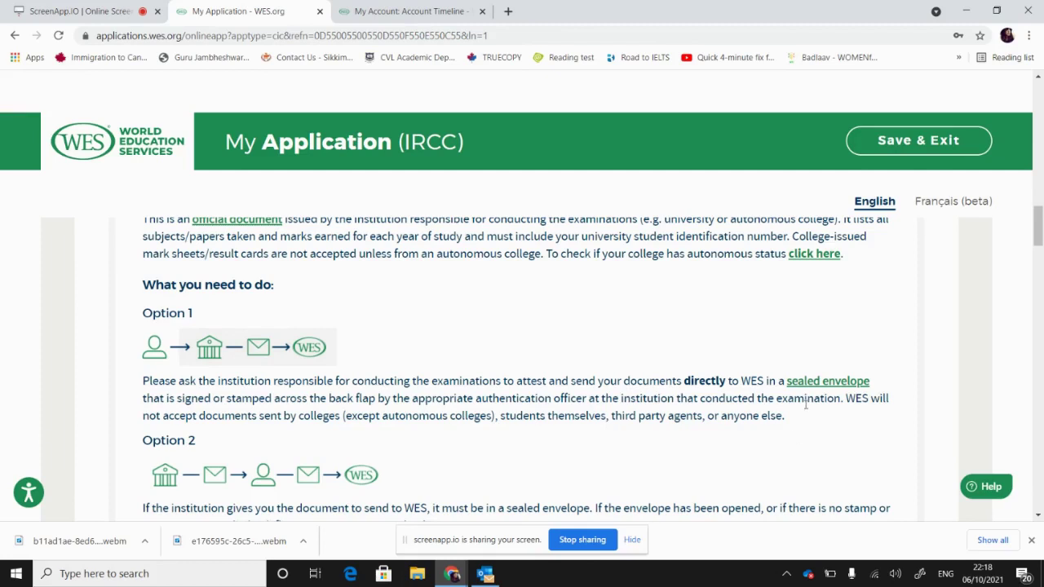
scroll(784, 366, up, 1)
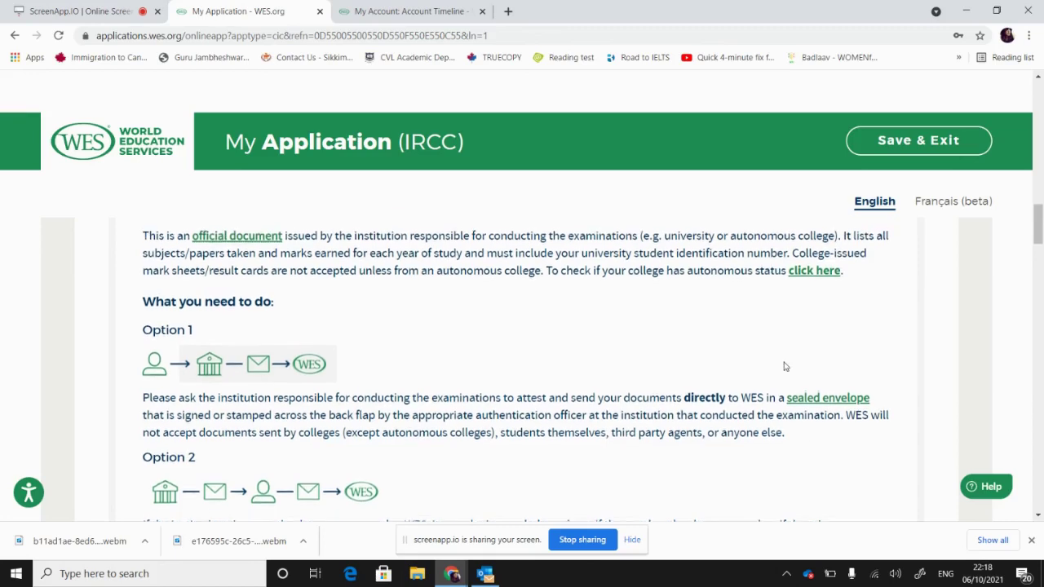
scroll(784, 366, up, 1)
scroll(784, 366, down, 1)
scroll(784, 366, up, 1)
scroll(785, 366, up, 1)
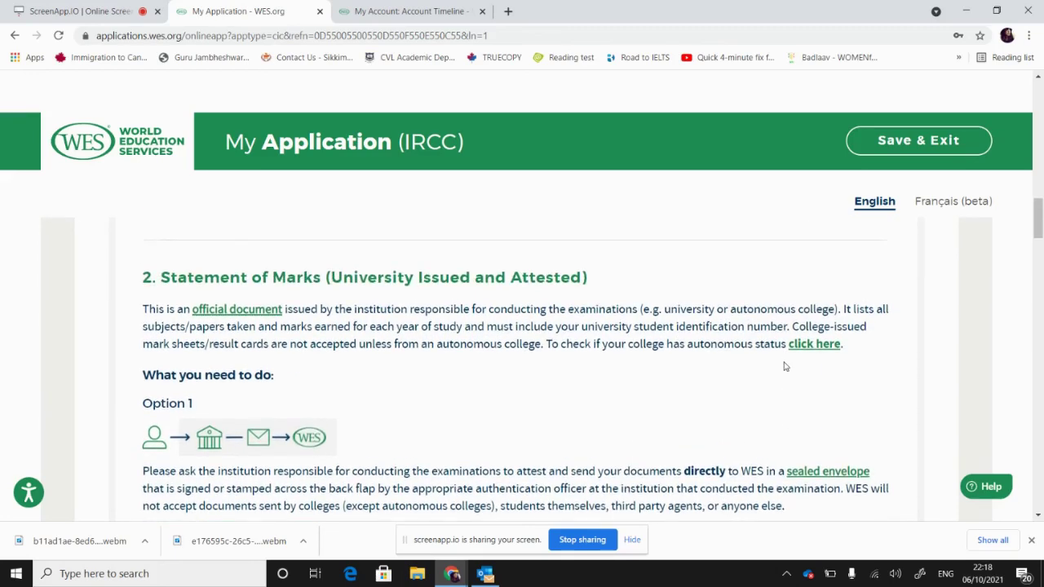
scroll(785, 366, down, 1)
scroll(784, 366, down, 1)
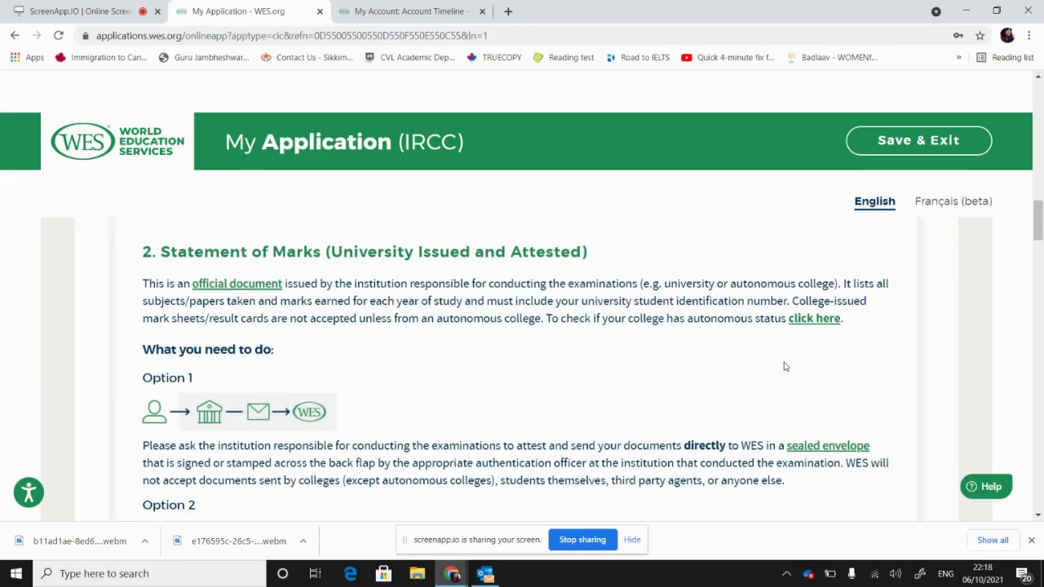
scroll(785, 366, down, 1)
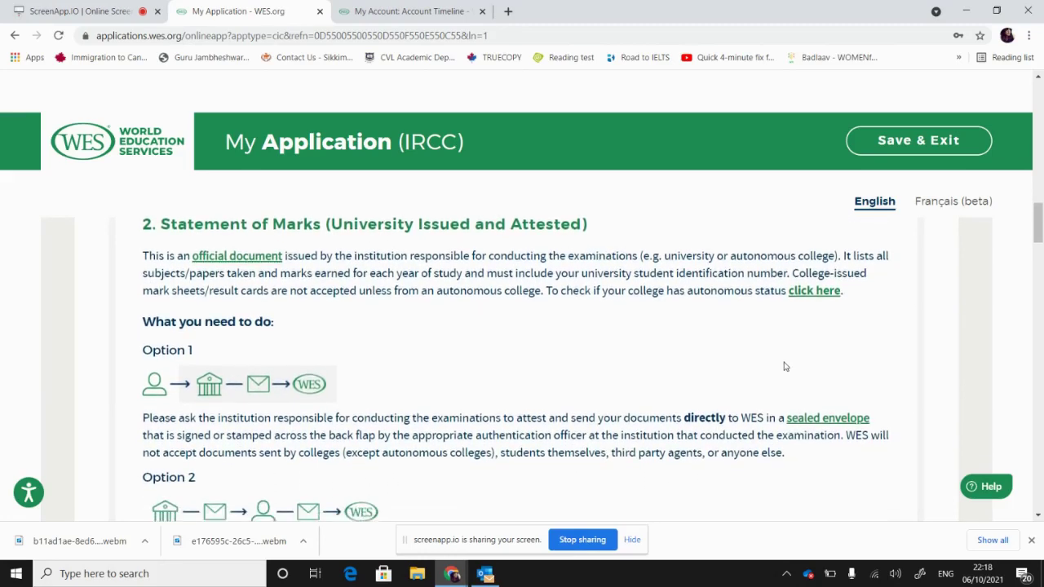
scroll(844, 450, down, 1)
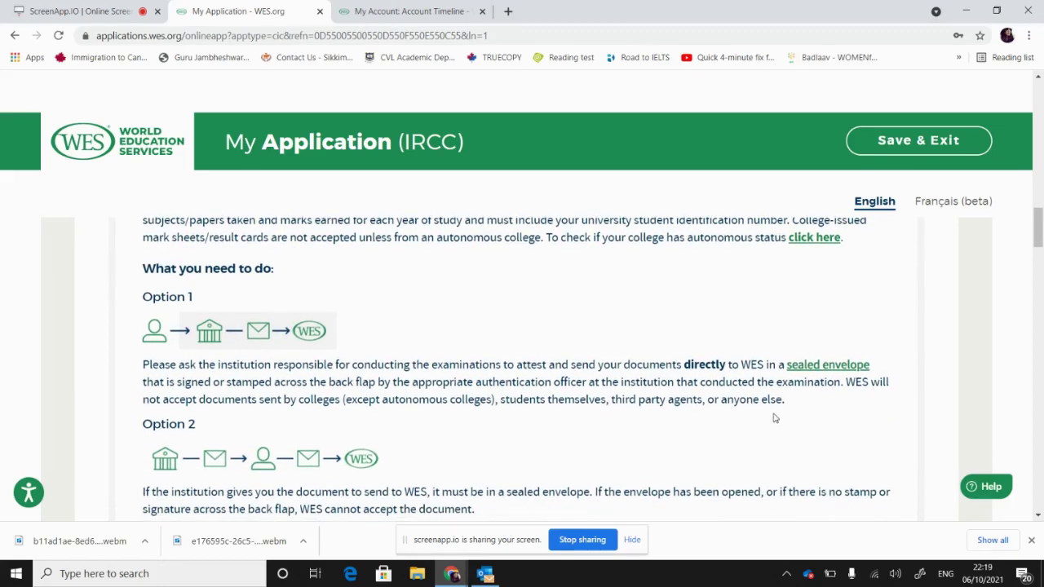
scroll(775, 418, down, 1)
Step: Scroll down the Required Documents page toward the Helpful forms section
scroll(775, 418, down, 2)
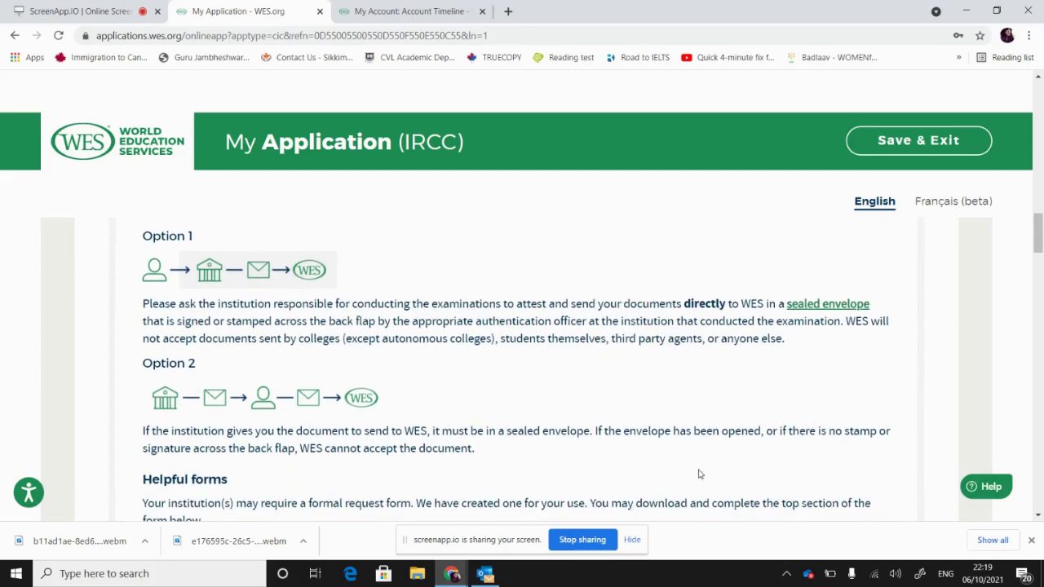
scroll(699, 474, down, 1)
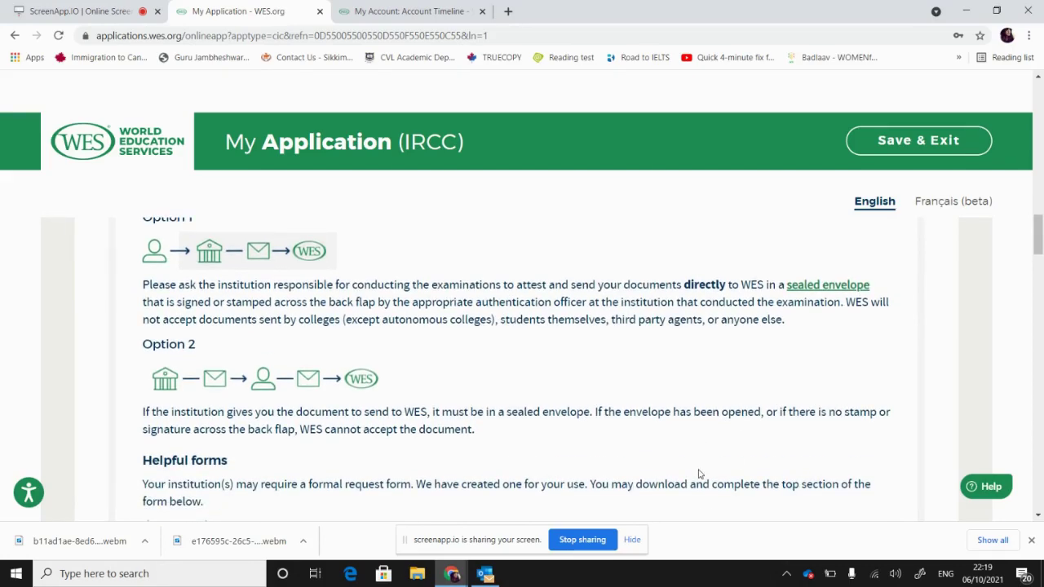
scroll(698, 473, down, 1)
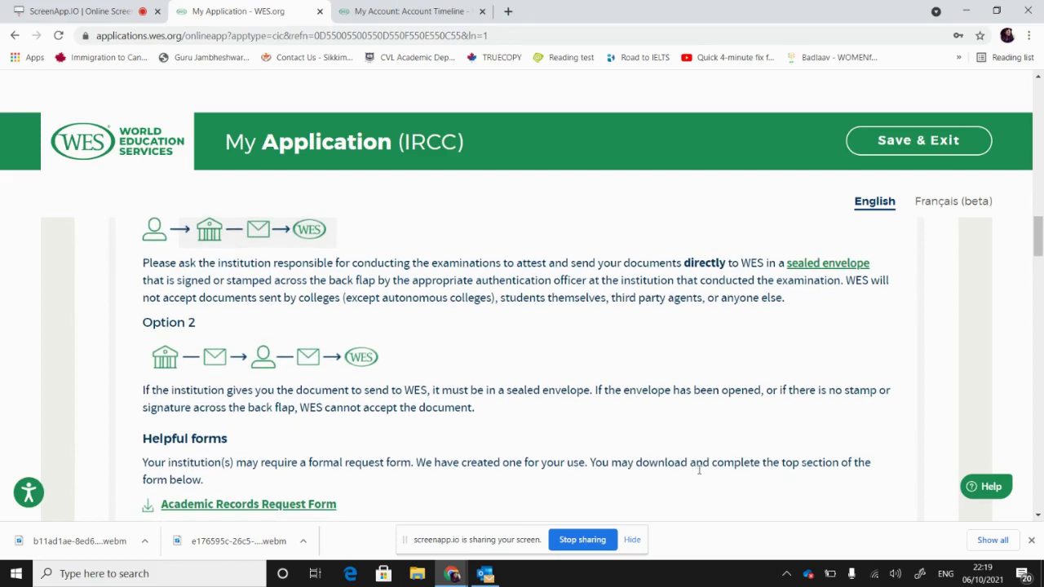
scroll(698, 470, down, 1)
right_click(652, 403)
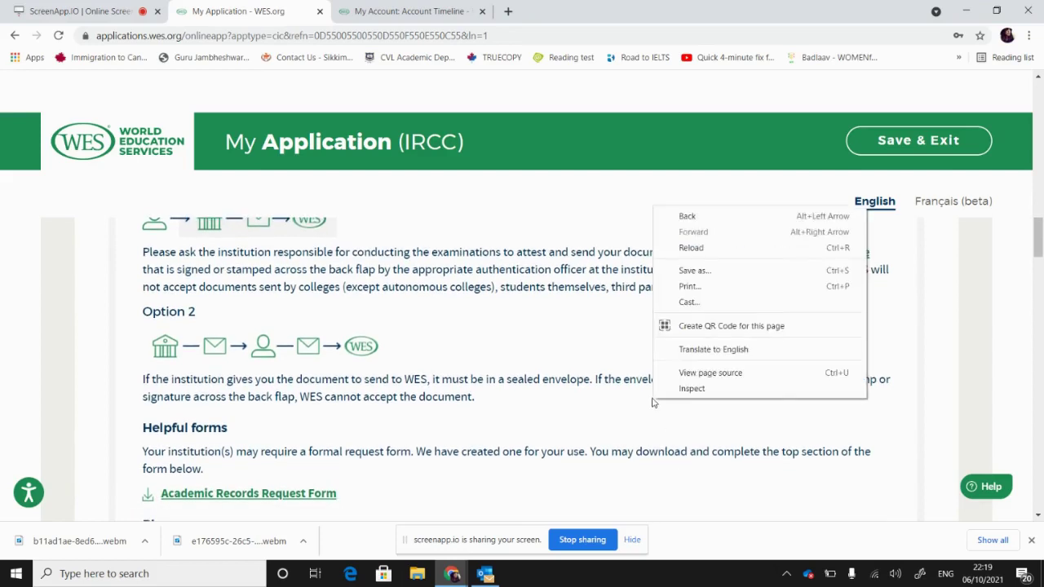
click(617, 403)
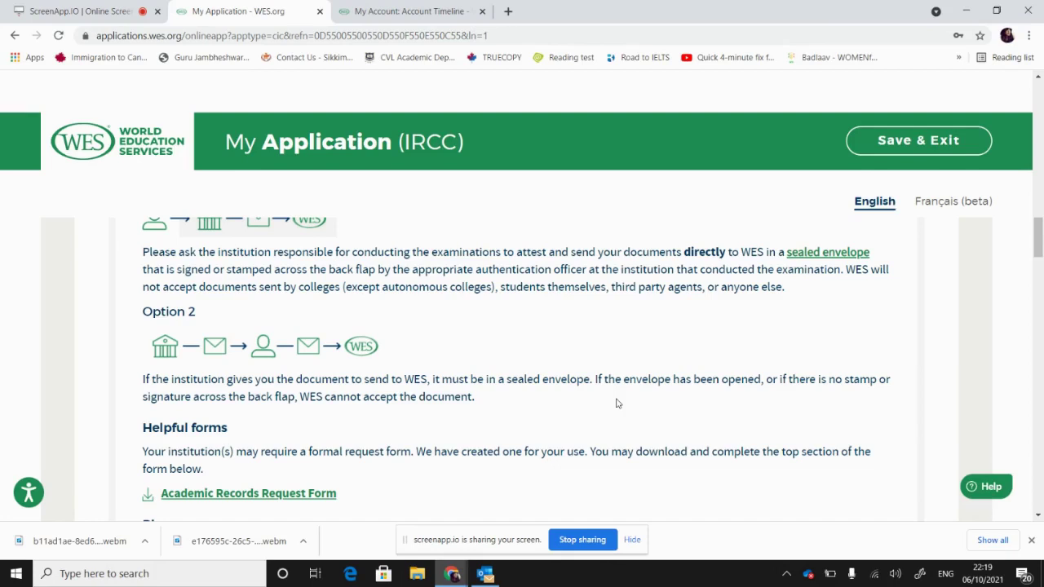
Step: Open the Academic Records Request Form link from Helpful forms in a new tab
scroll(617, 403, up, 1)
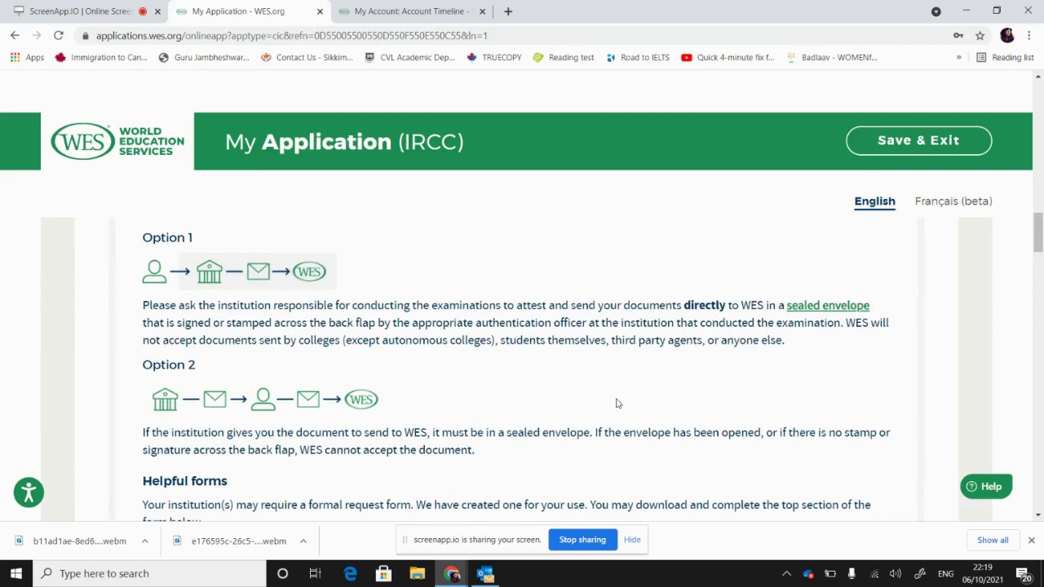
scroll(617, 403, down, 1)
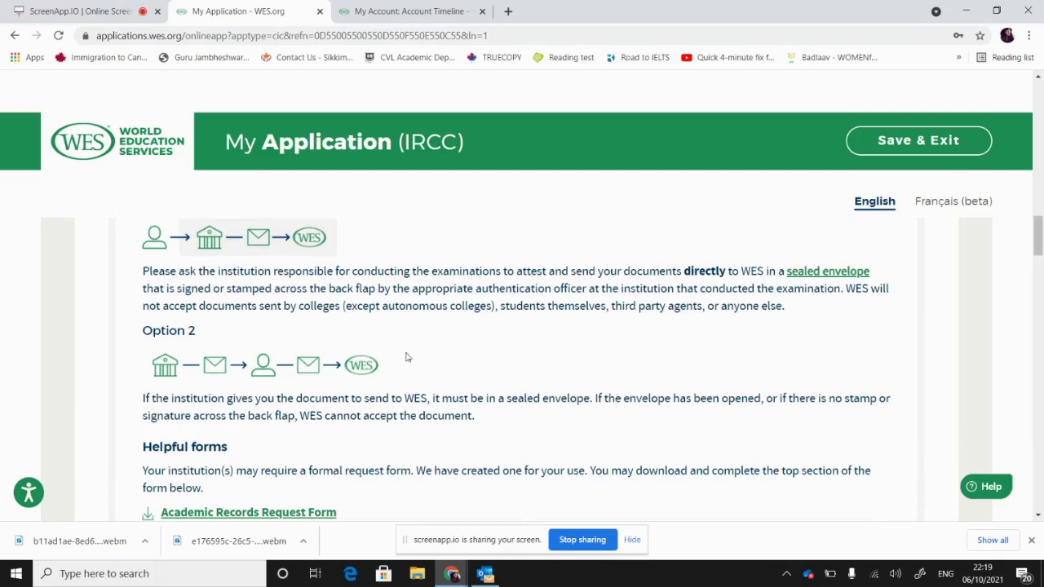
scroll(440, 404, up, 1)
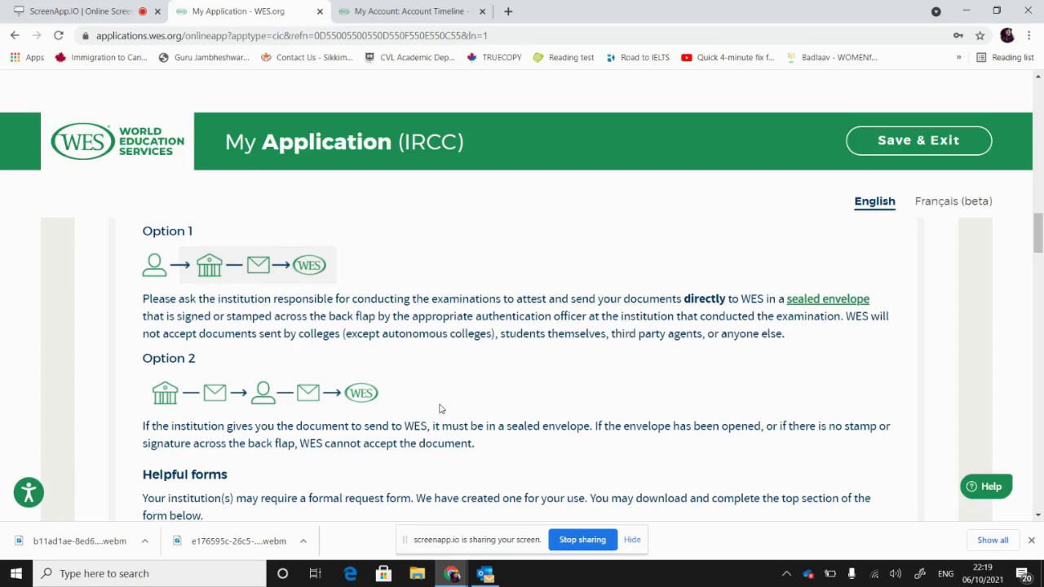
scroll(508, 426, down, 2)
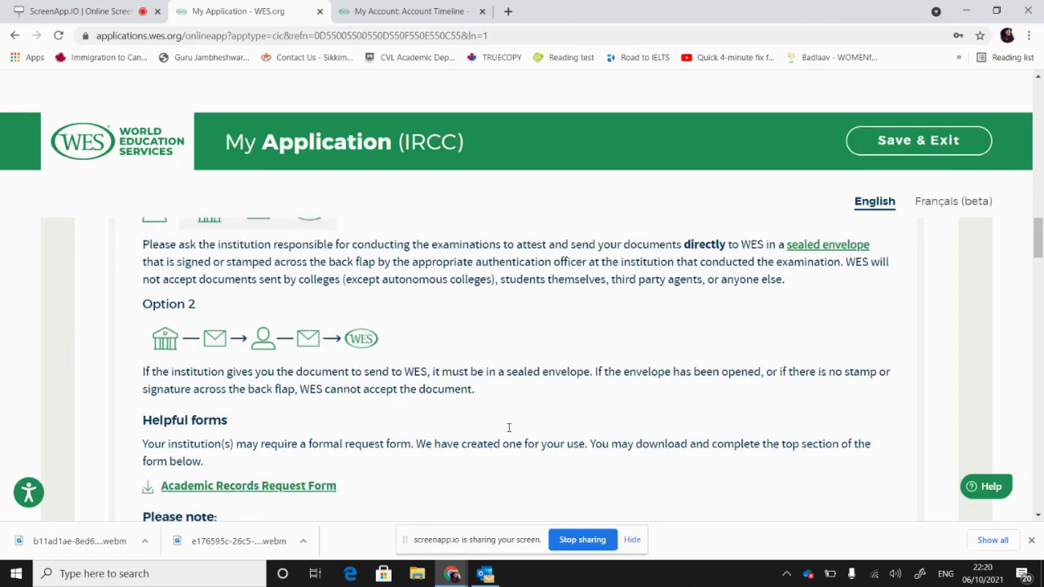
scroll(509, 432, down, 1)
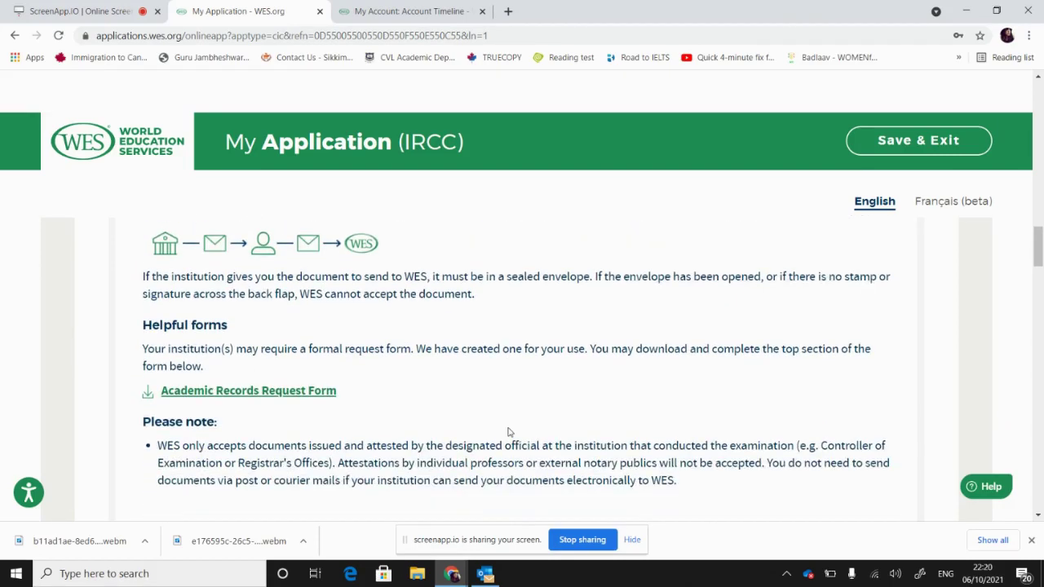
right_click(274, 399)
click(310, 408)
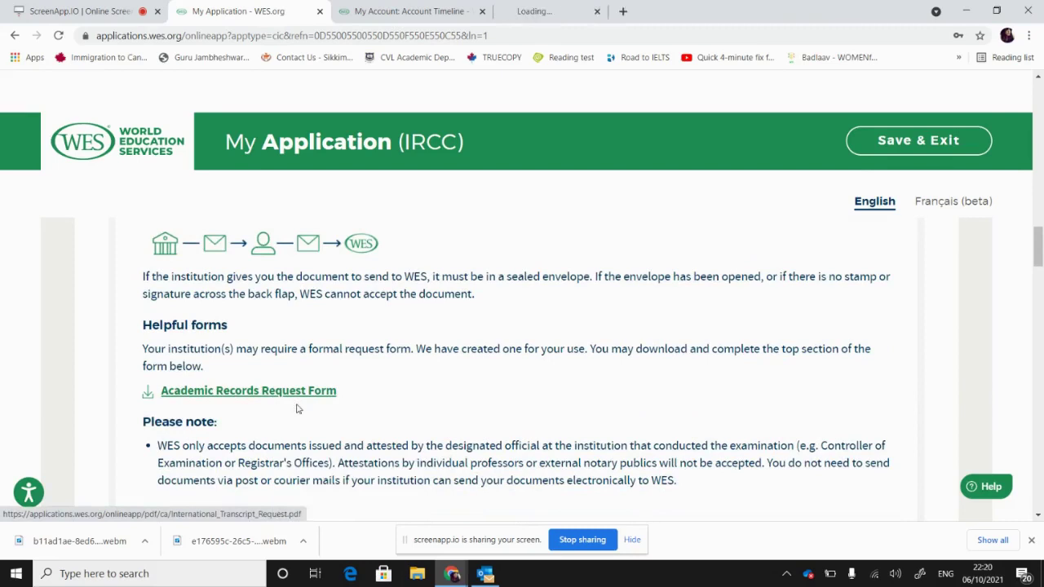
Step: Switch to the request form PDF and inspect the WES Reference No. field
click(550, 6)
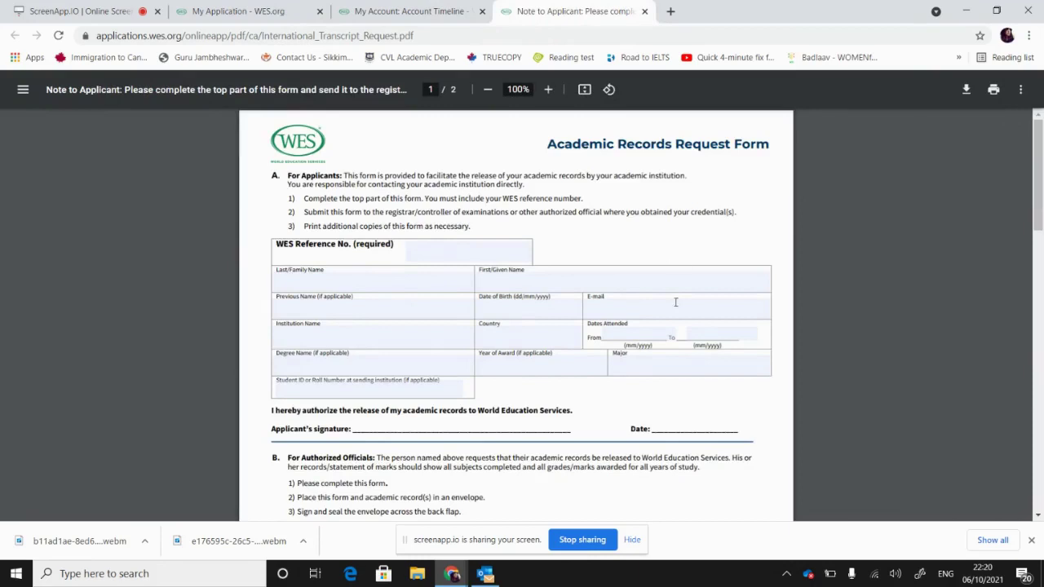
scroll(675, 301, down, 1)
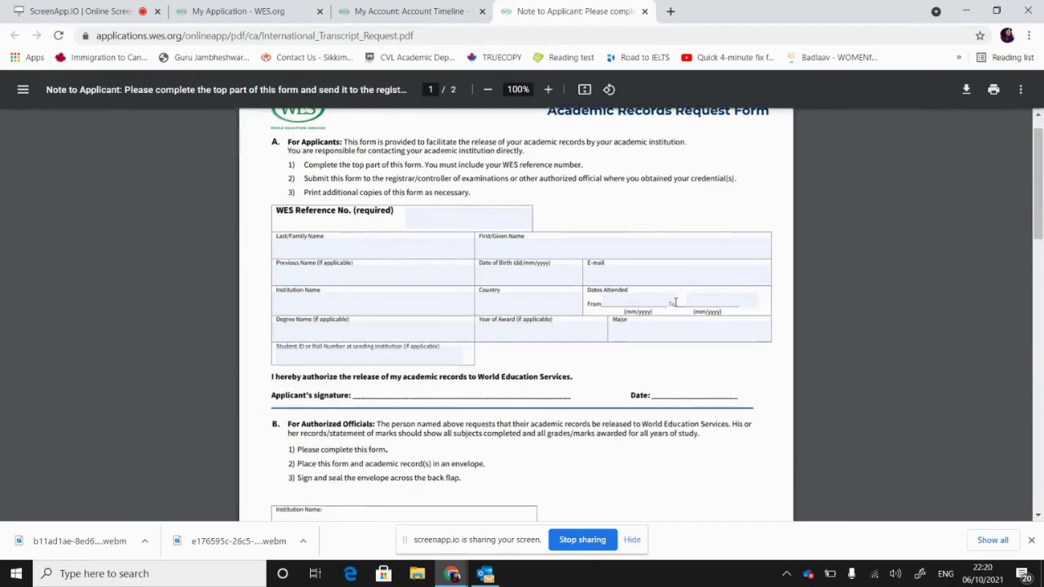
scroll(624, 308, up, 1)
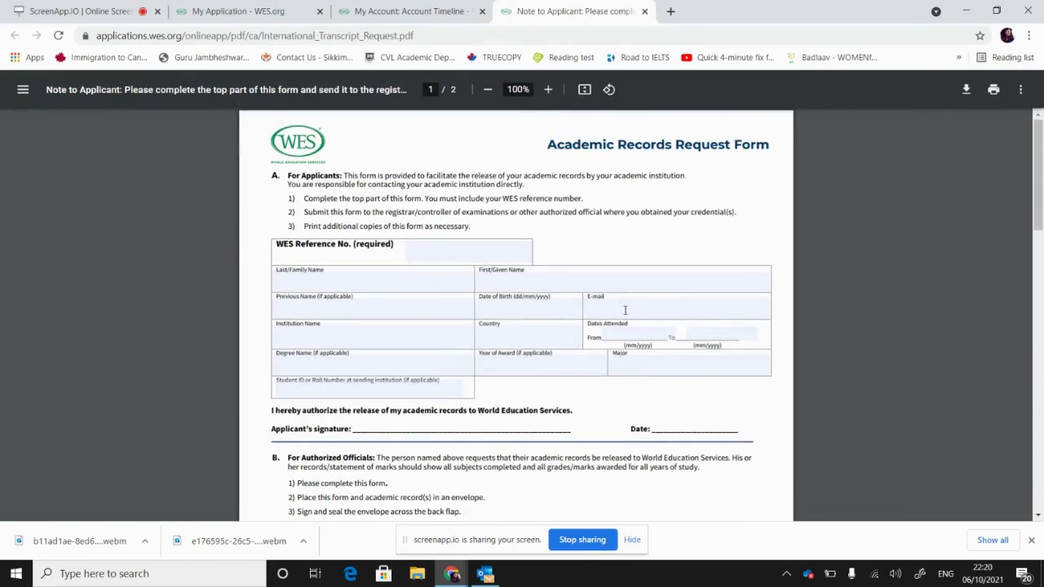
click(421, 249)
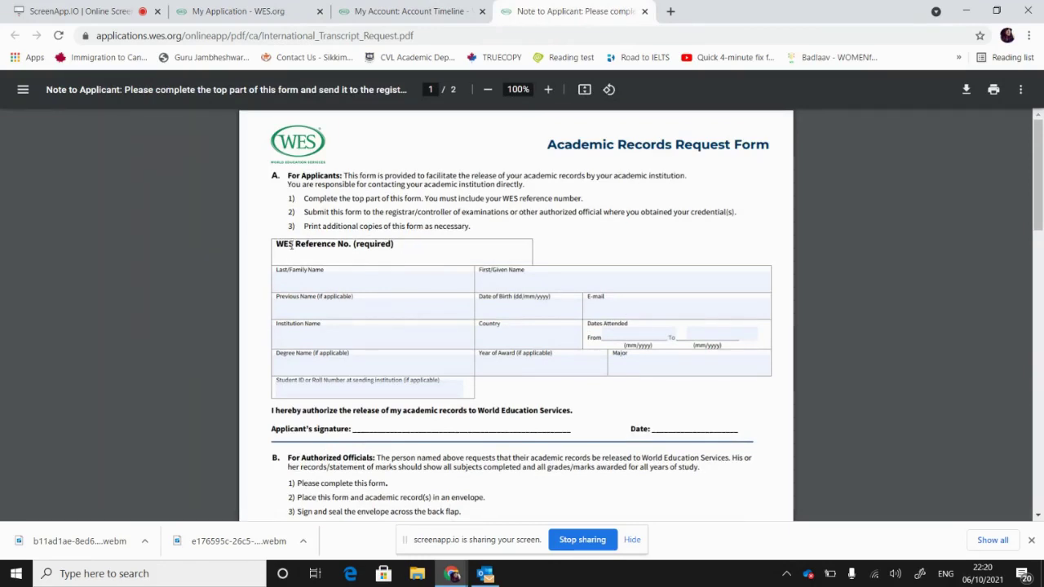
drag(277, 243, 359, 244)
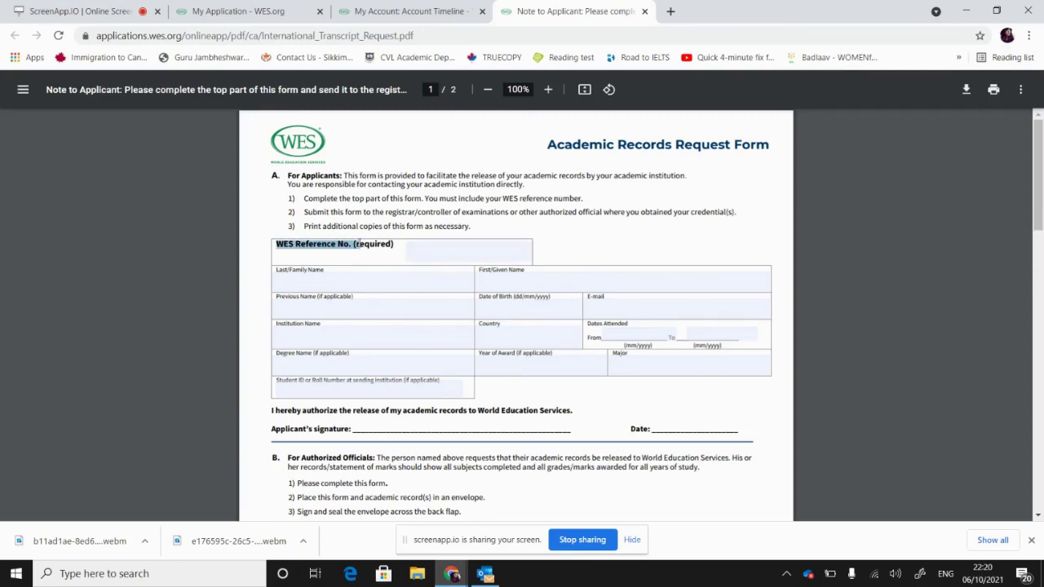
click(443, 256)
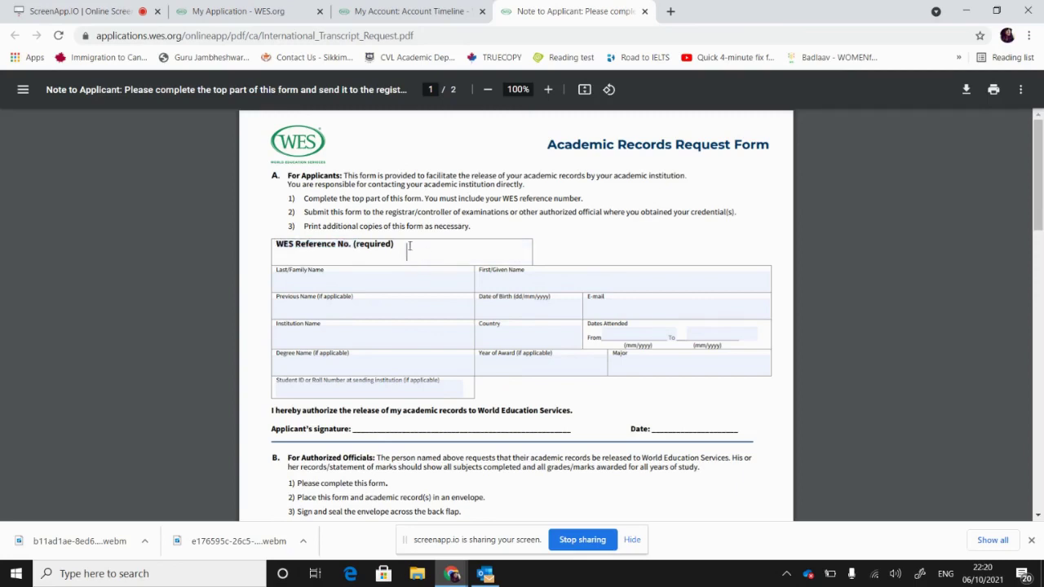
Step: Step through the name, previous name, birth date, e-mail, institution, country and attendance-date fields
click(433, 275)
click(485, 277)
click(421, 303)
click(525, 308)
click(604, 310)
click(422, 337)
click(505, 338)
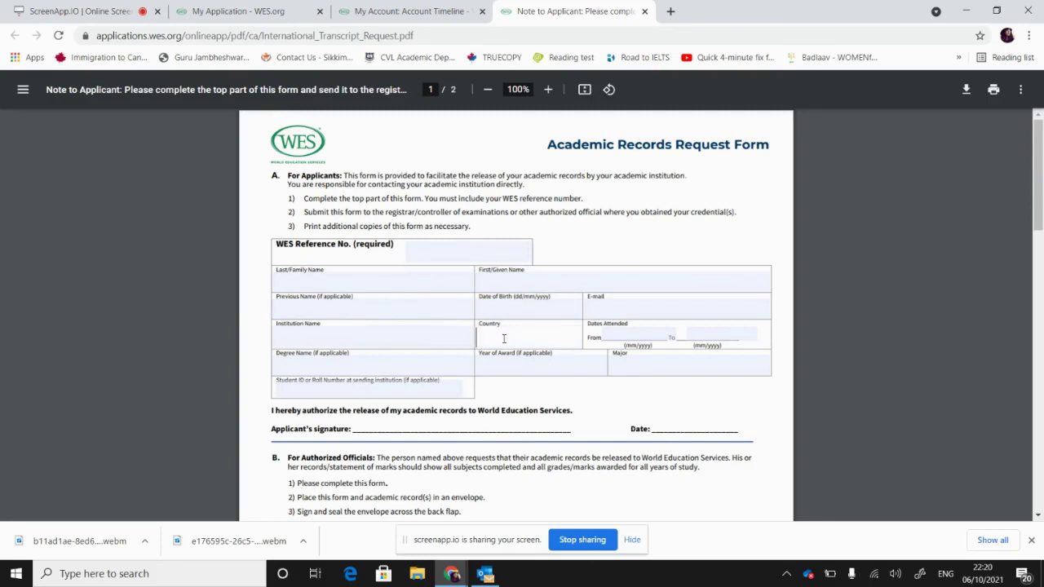
click(625, 332)
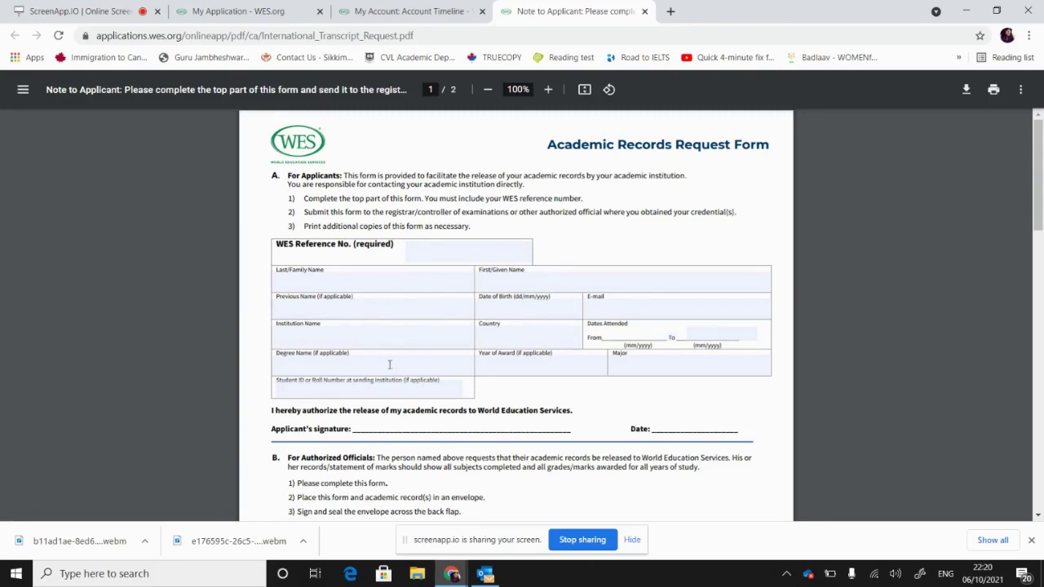
click(297, 333)
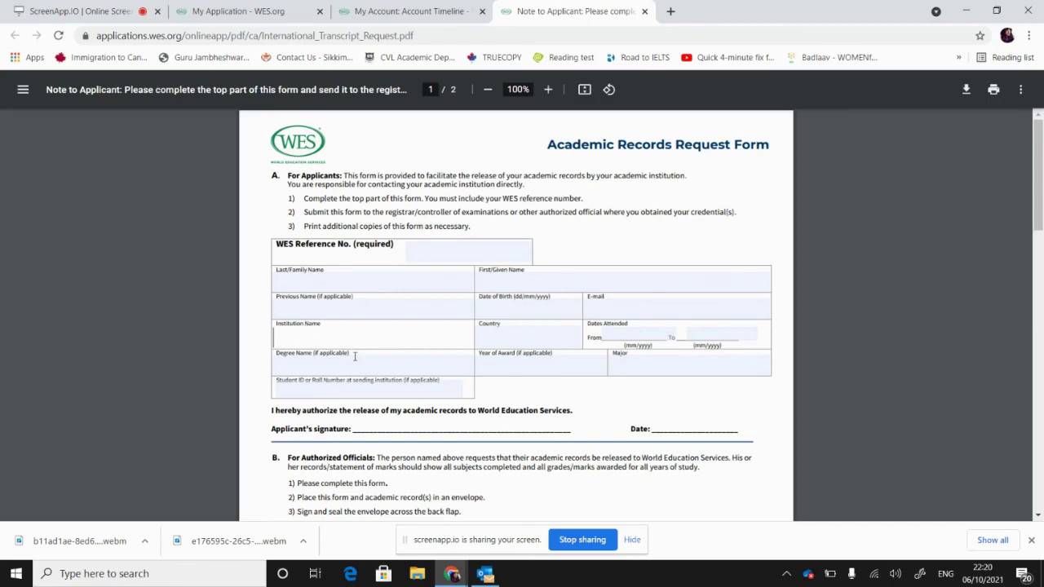
Step: Step through the Degree Name, Year of Award, Major and Student ID fields
scroll(355, 357, down, 2)
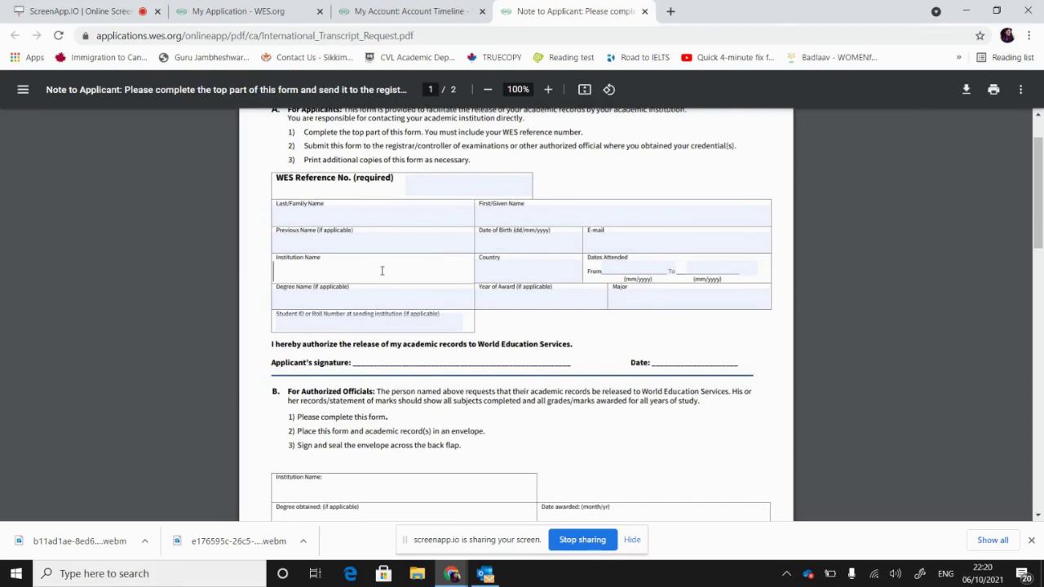
click(319, 297)
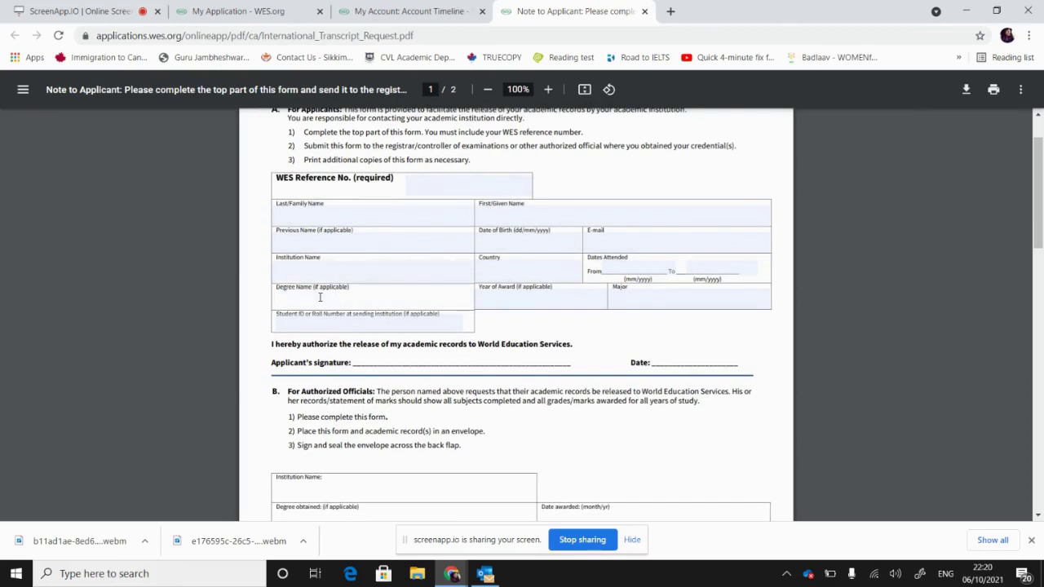
click(517, 295)
click(644, 301)
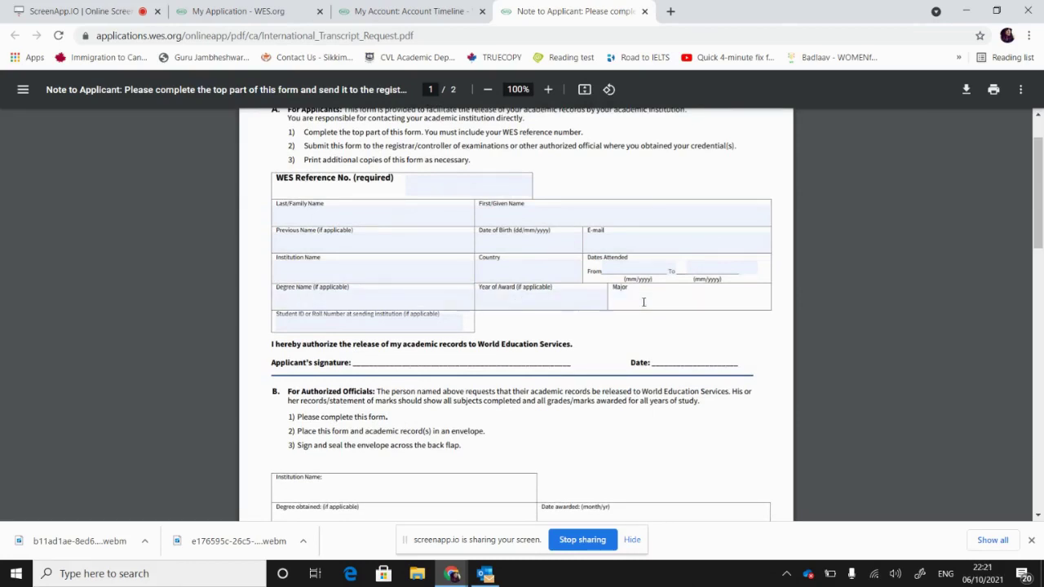
click(403, 301)
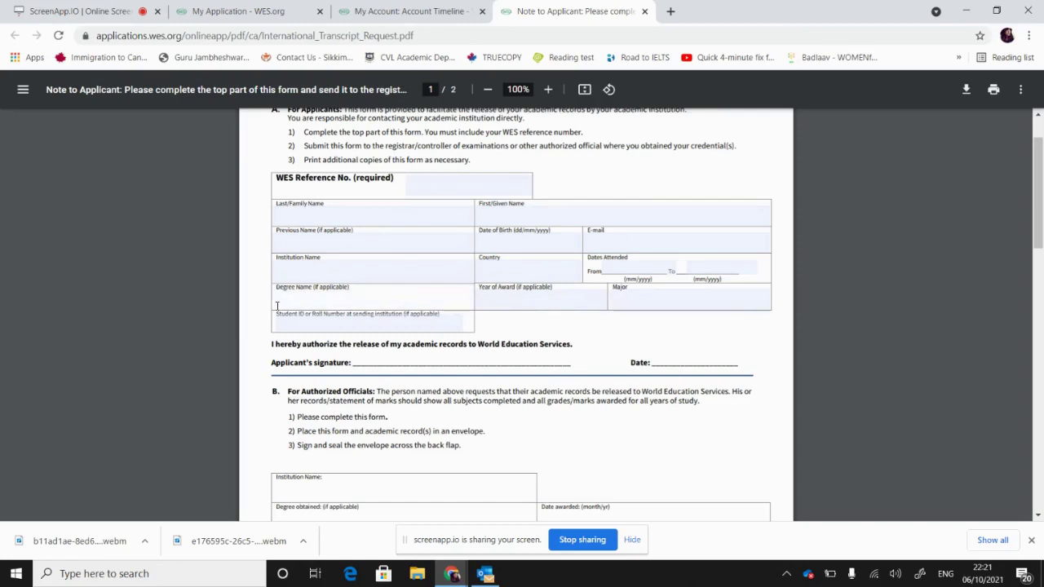
click(512, 303)
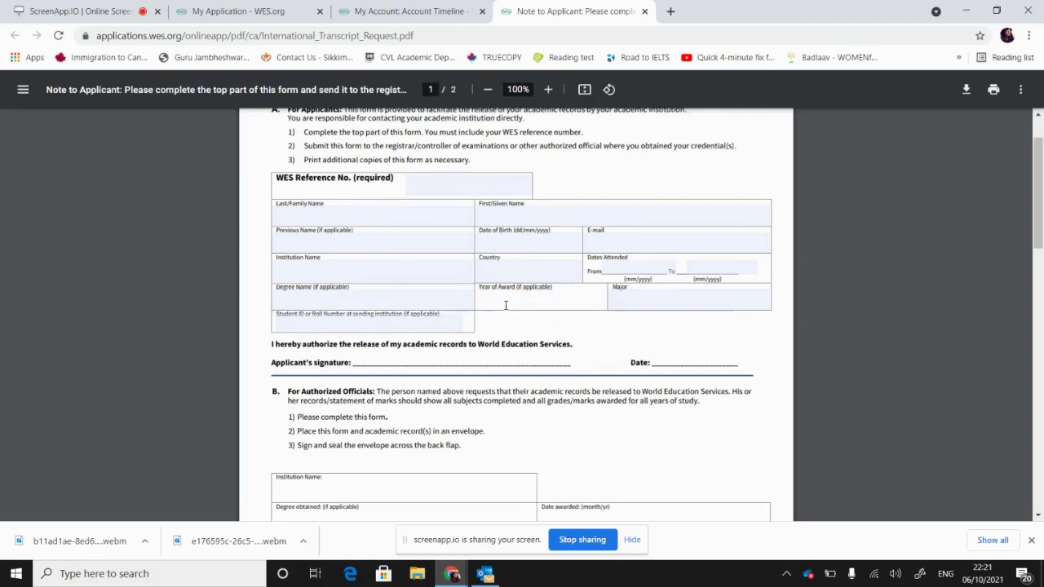
click(626, 295)
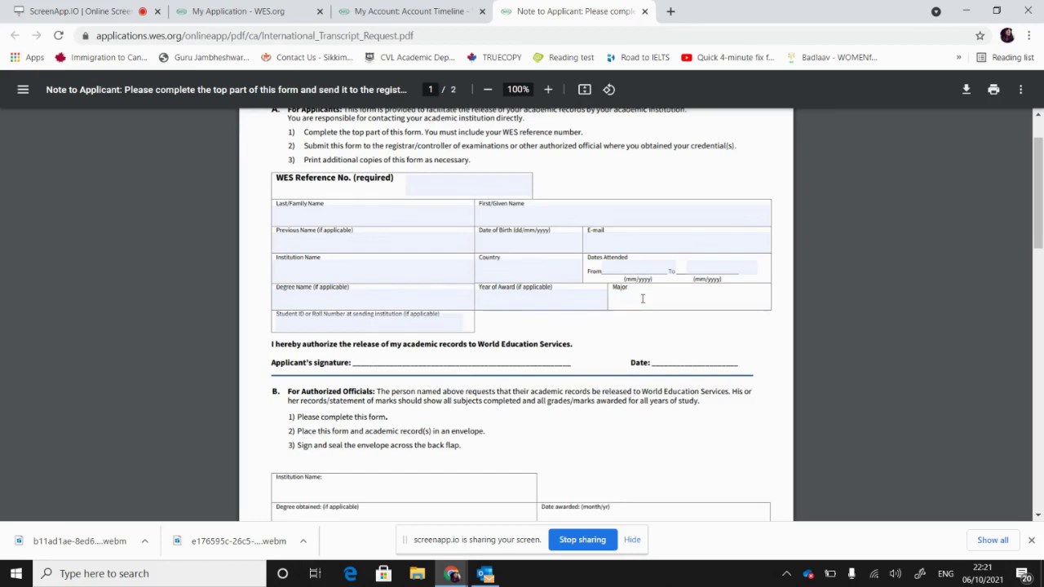
click(297, 324)
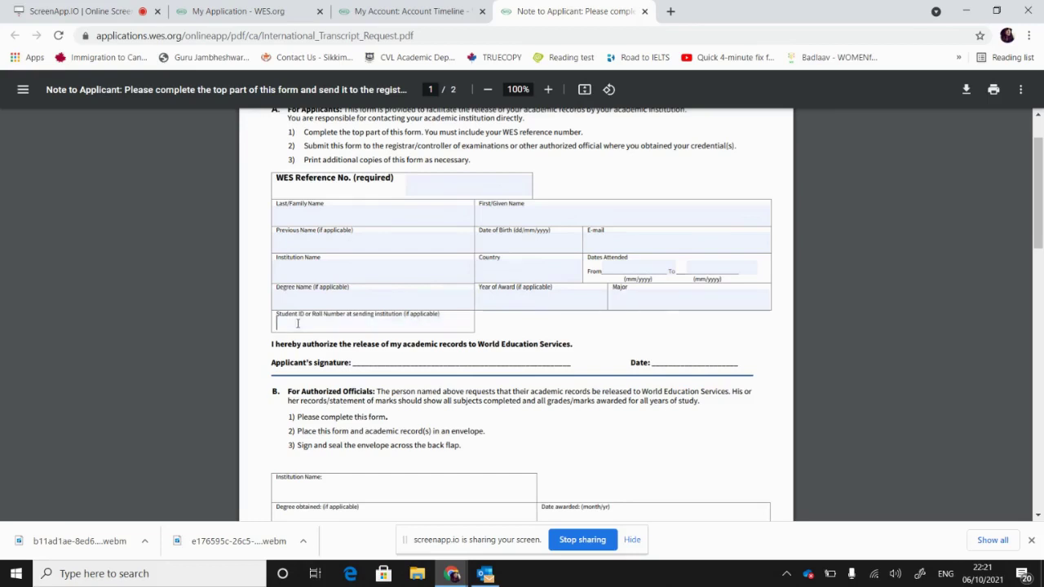
Step: Scroll through the rest of the form and return to the My Application tab
scroll(459, 360, down, 1)
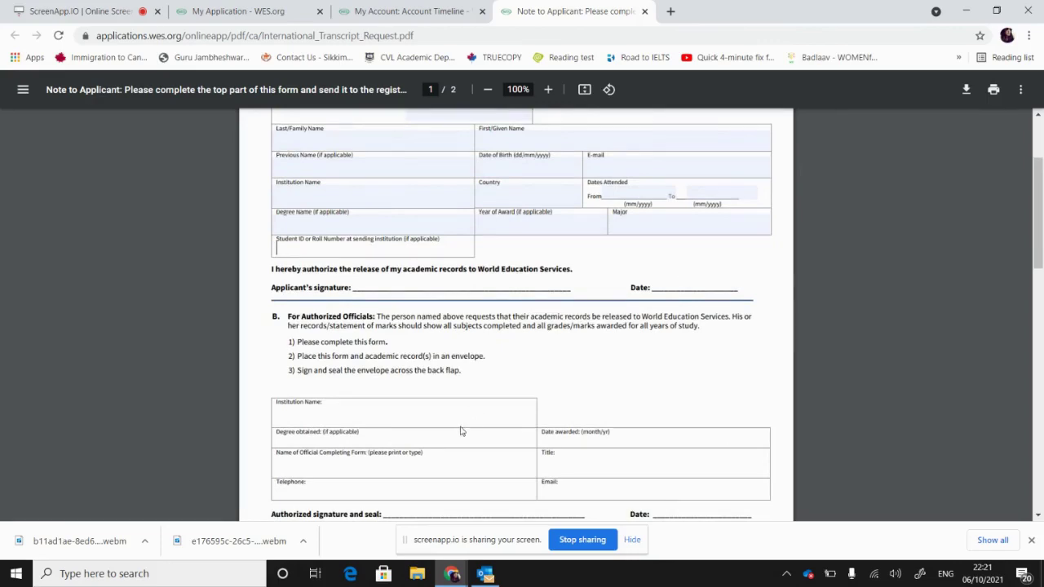
scroll(460, 431, down, 2)
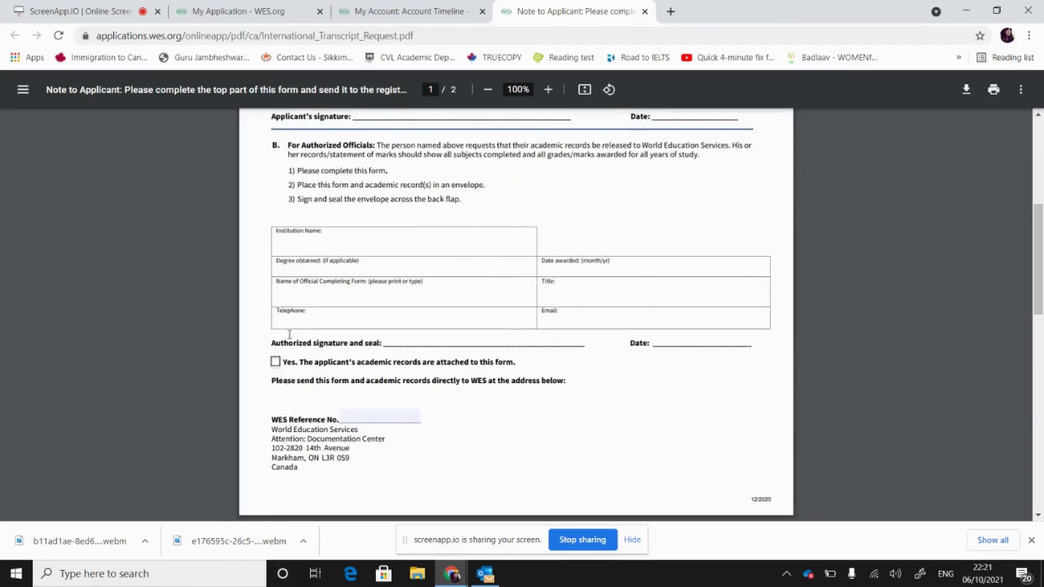
scroll(549, 270, up, 4)
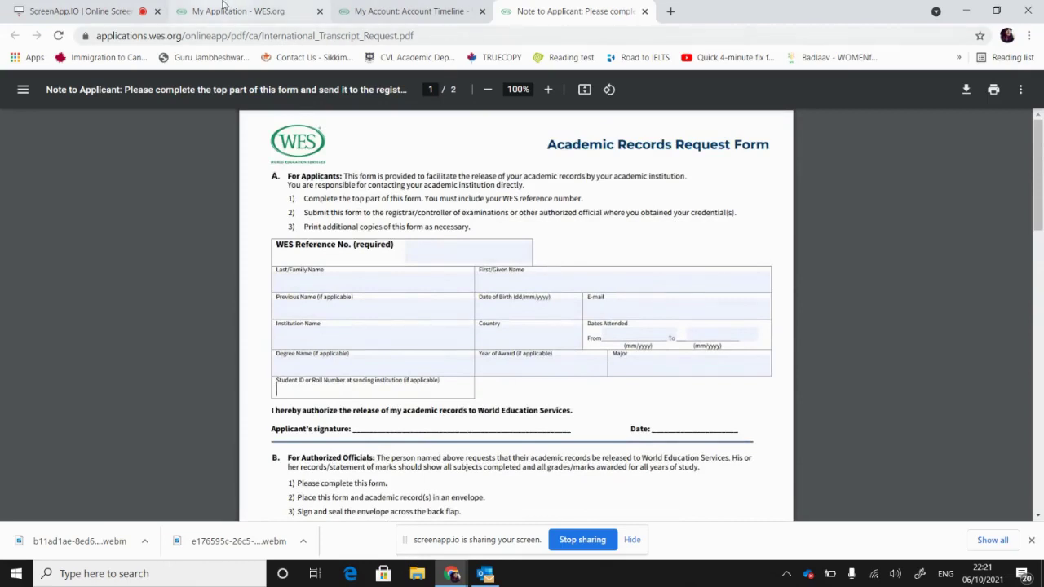
click(277, 12)
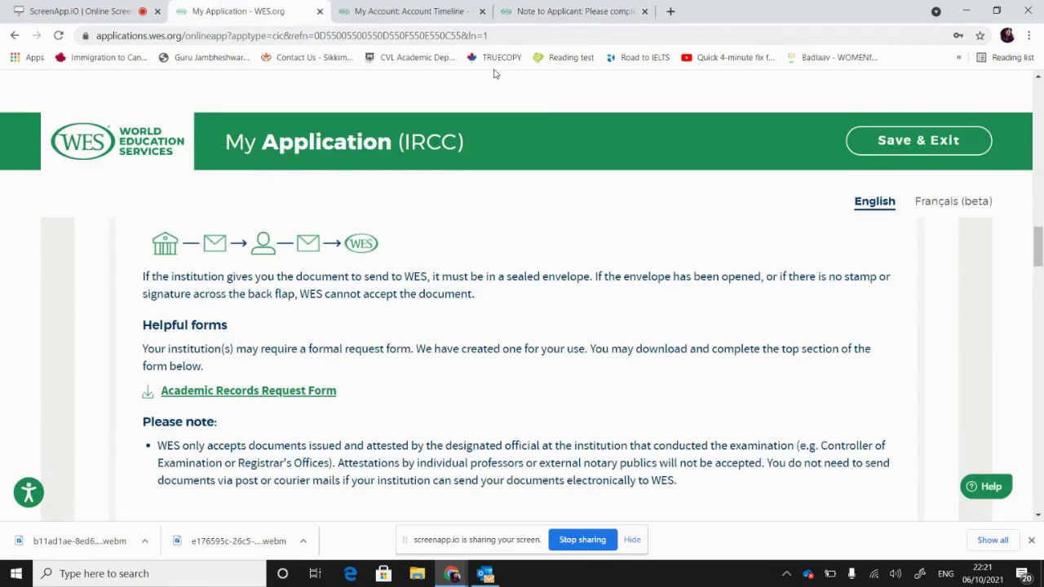
Step: Read the How to Send Your Documents guidance down to the Bachelor of Arts education entry
click(553, 20)
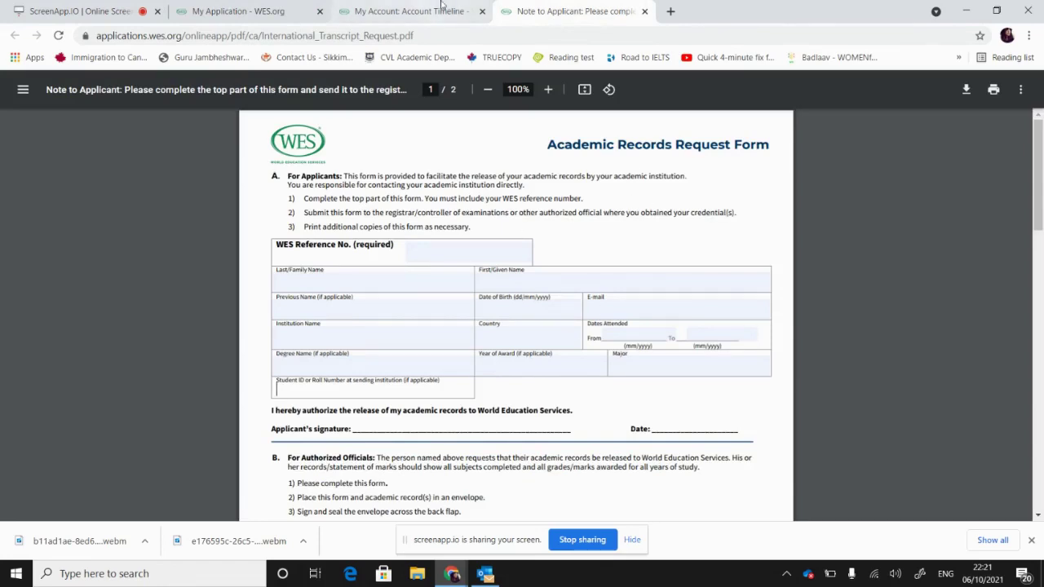
click(245, 11)
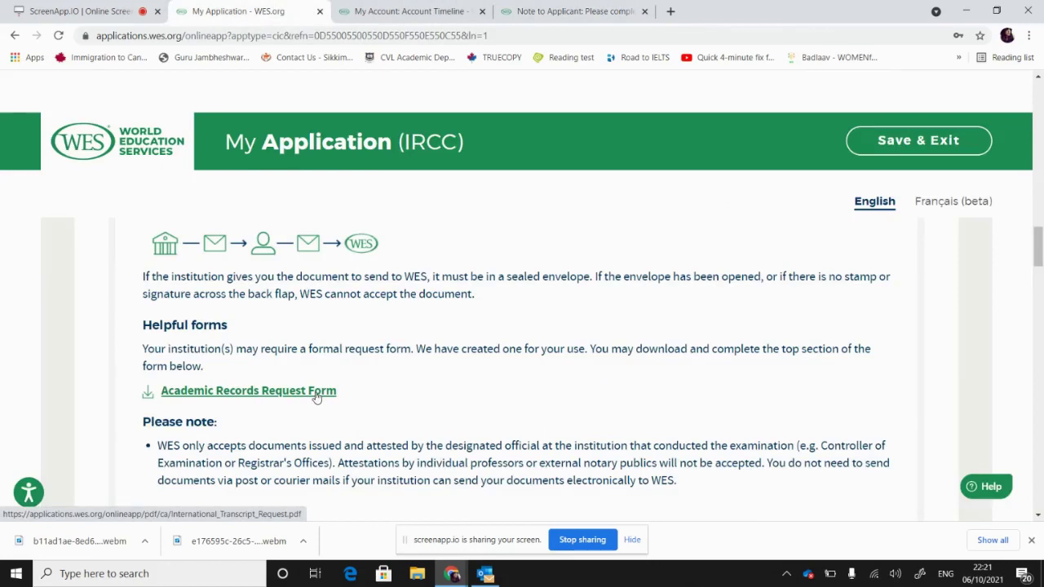
scroll(398, 400, down, 5)
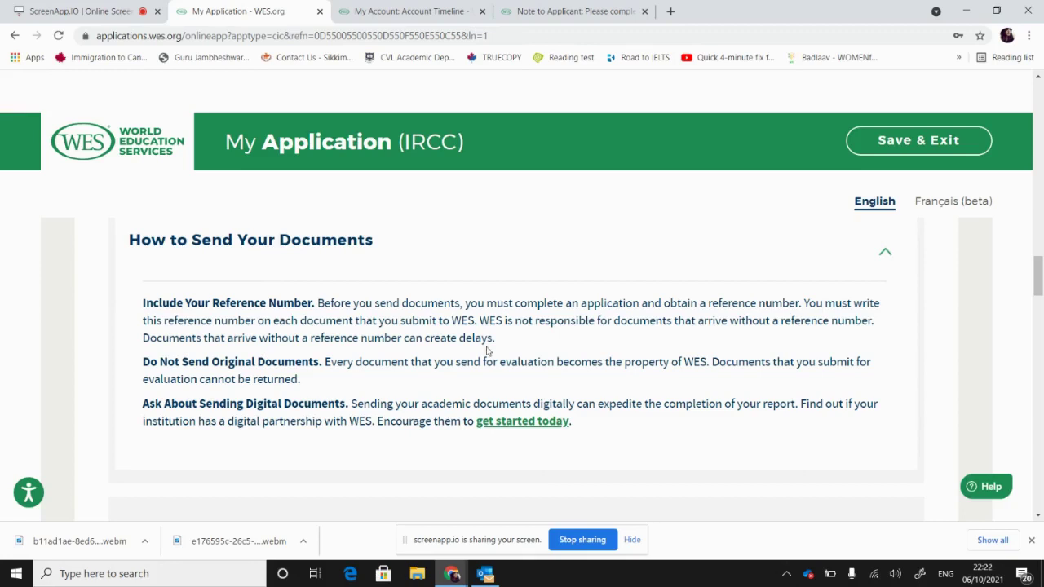
scroll(489, 351, down, 1)
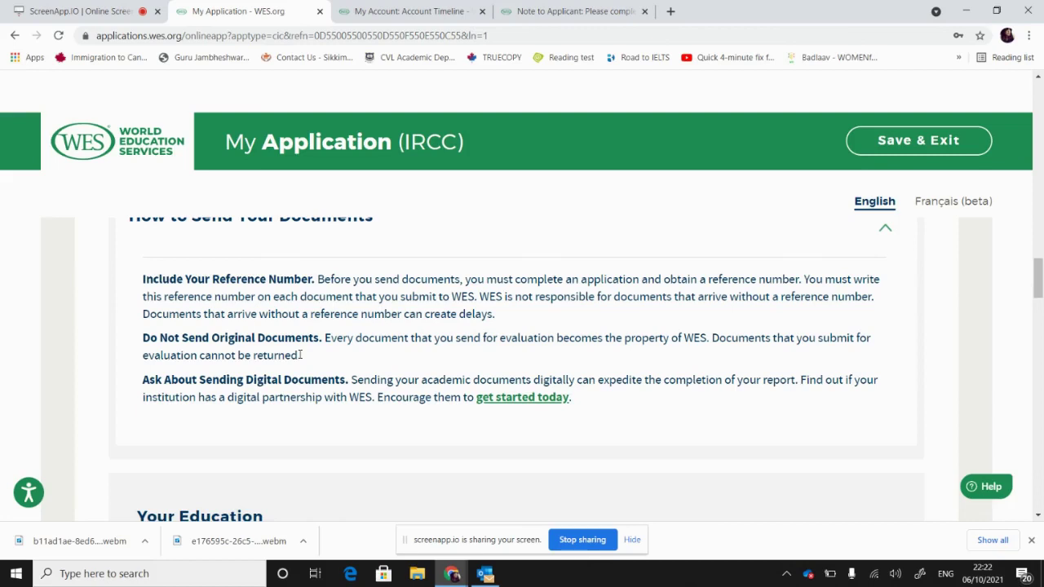
scroll(349, 366, down, 1)
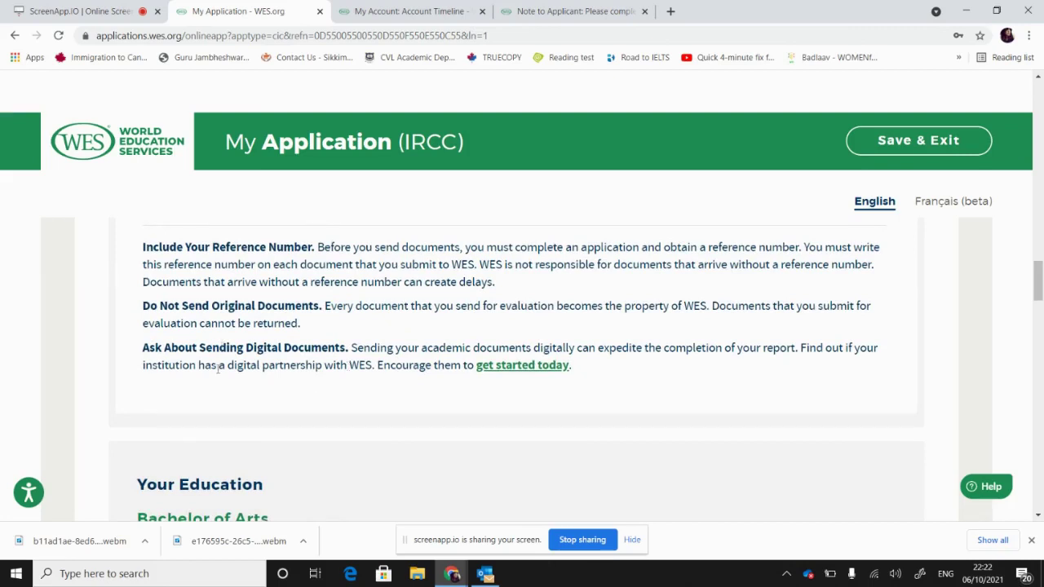
drag(574, 366, 144, 349)
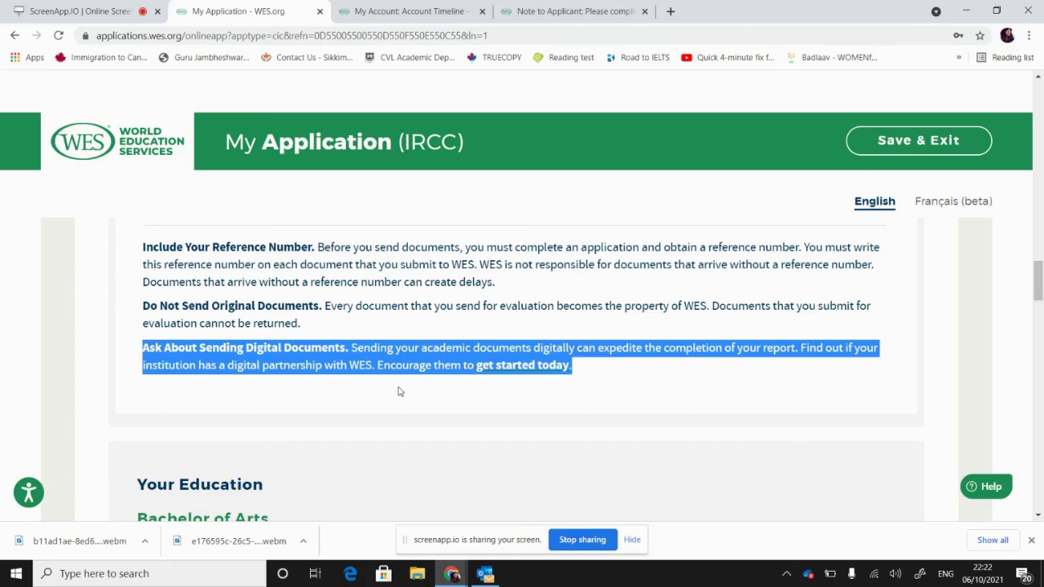
click(427, 393)
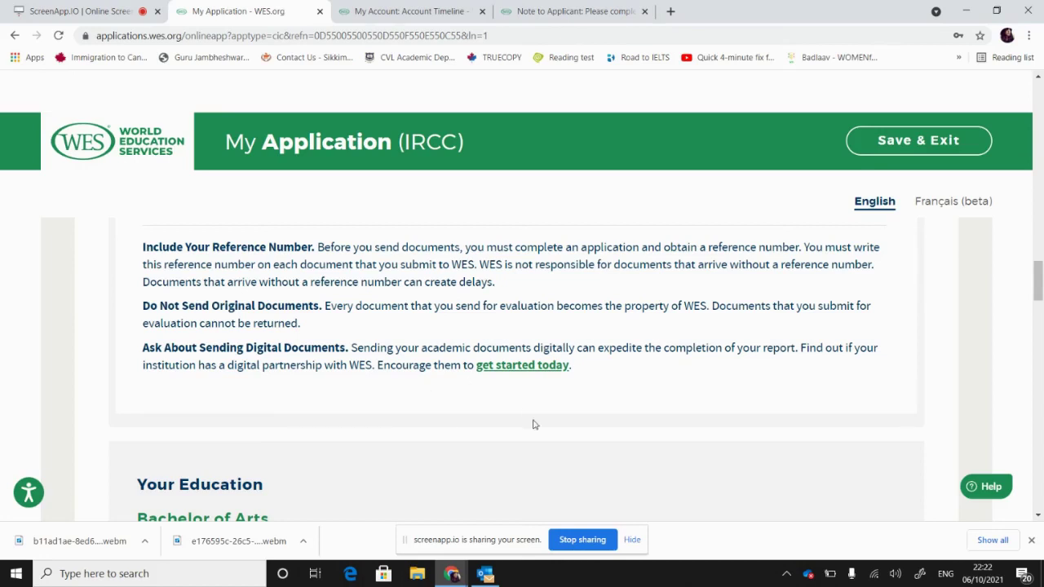
scroll(623, 418, down, 1)
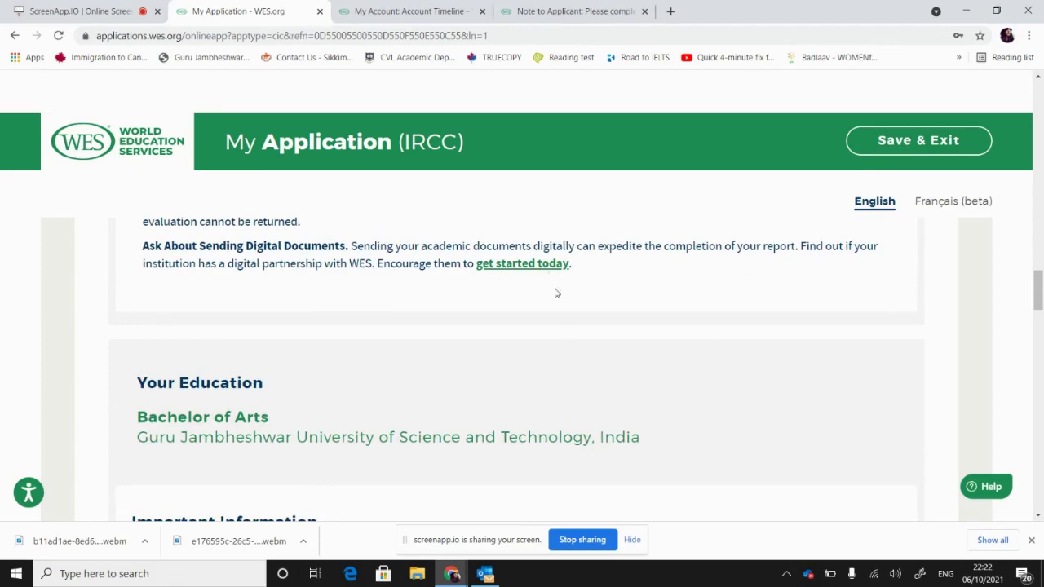
scroll(552, 305, up, 1)
scroll(551, 306, up, 1)
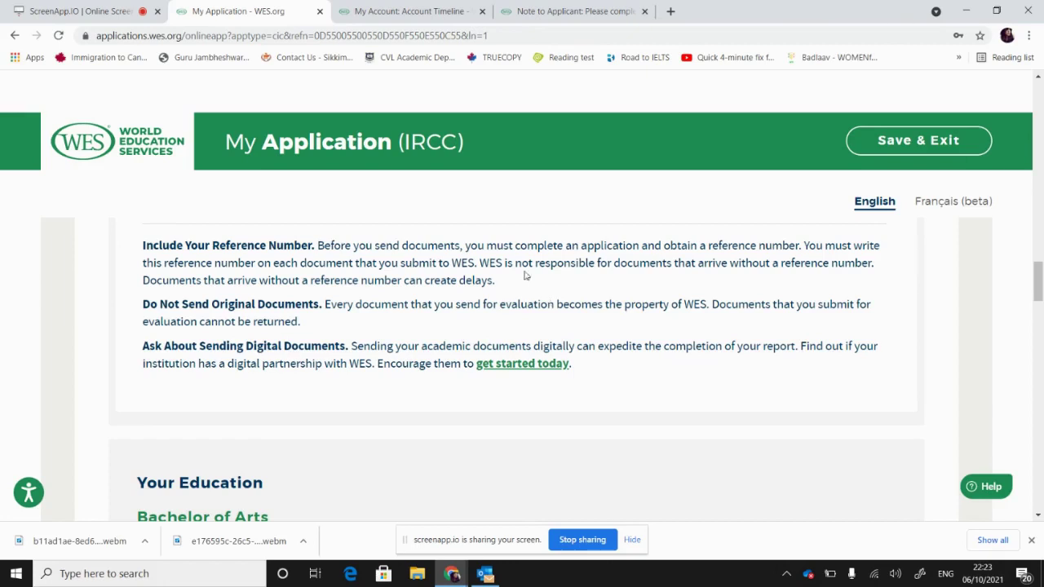
scroll(580, 361, down, 2)
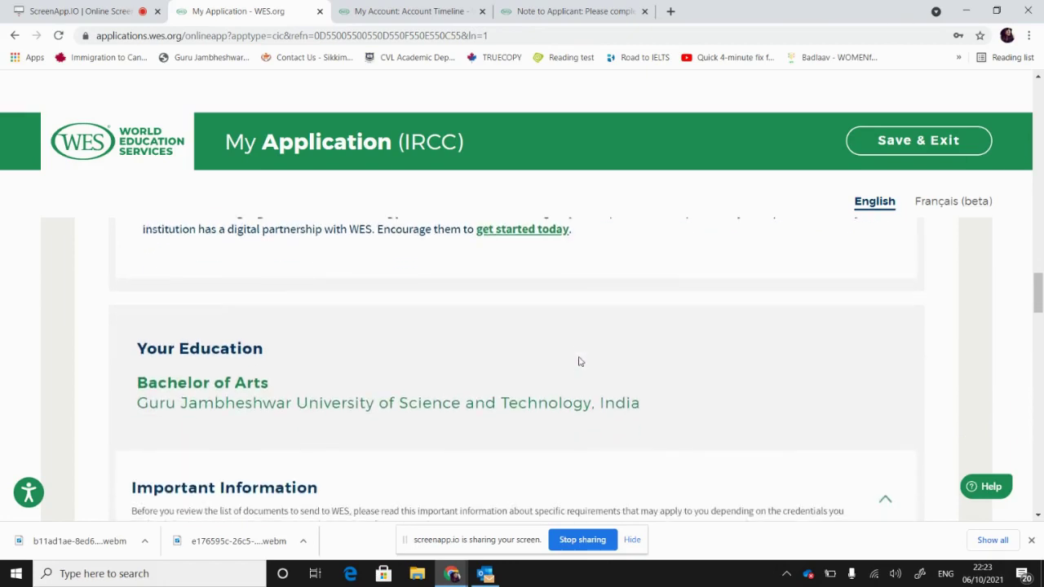
scroll(580, 361, down, 1)
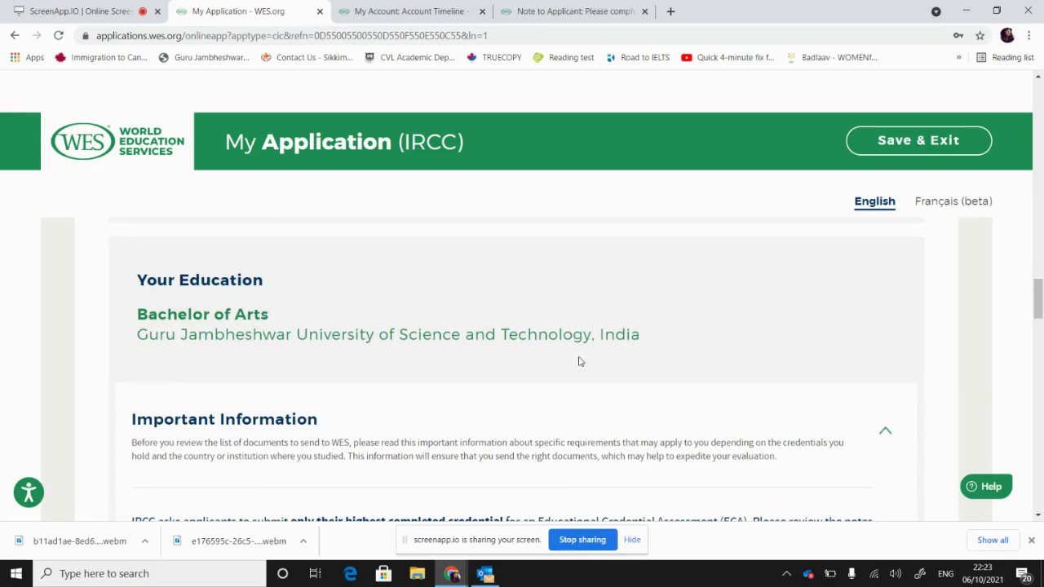
scroll(579, 361, down, 5)
scroll(579, 361, up, 6)
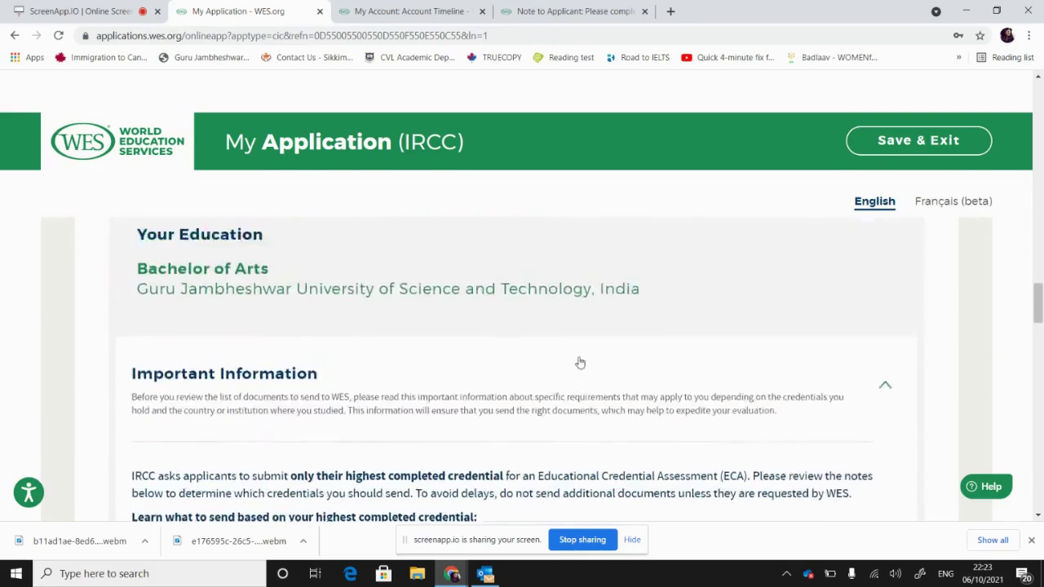
scroll(579, 361, down, 12)
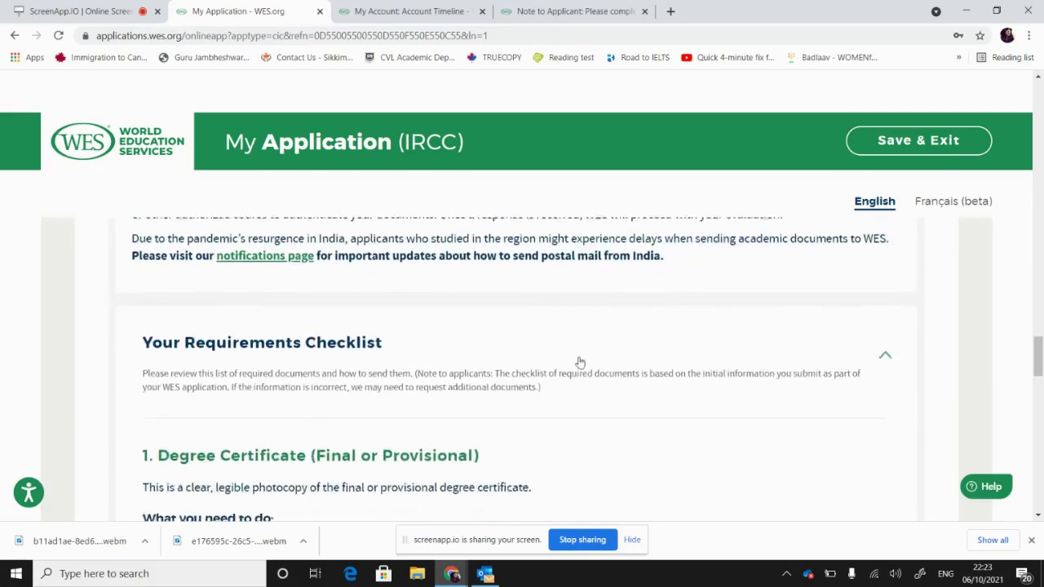
scroll(580, 361, down, 4)
scroll(523, 383, up, 3)
scroll(522, 382, up, 2)
scroll(523, 382, down, 5)
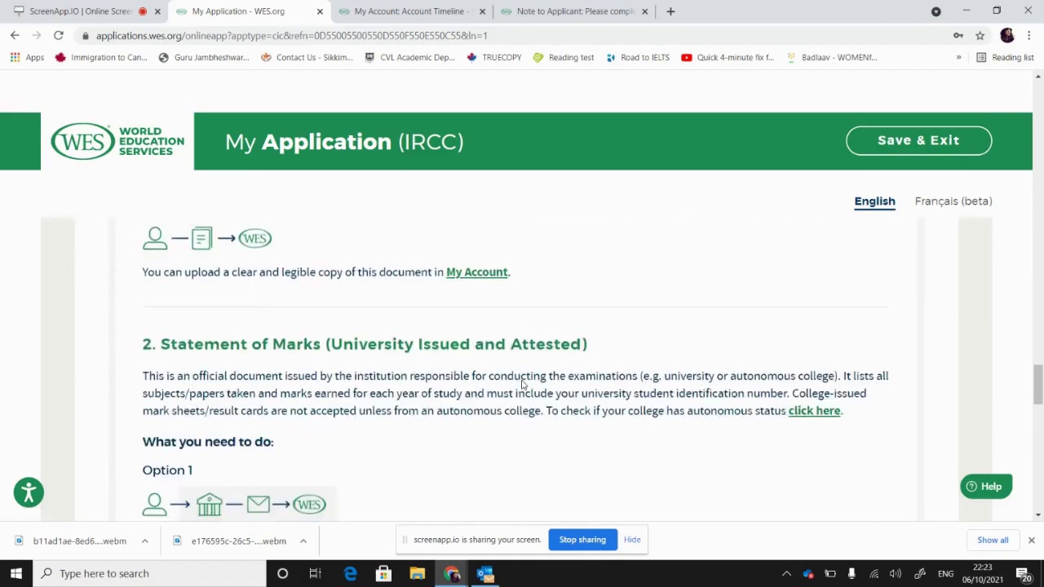
scroll(523, 381, down, 8)
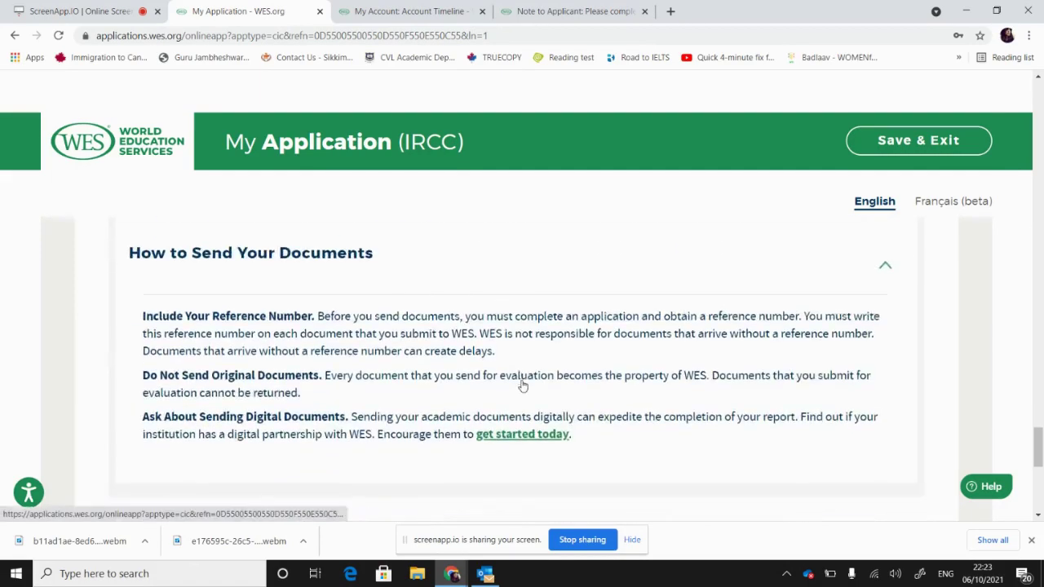
scroll(523, 385, down, 3)
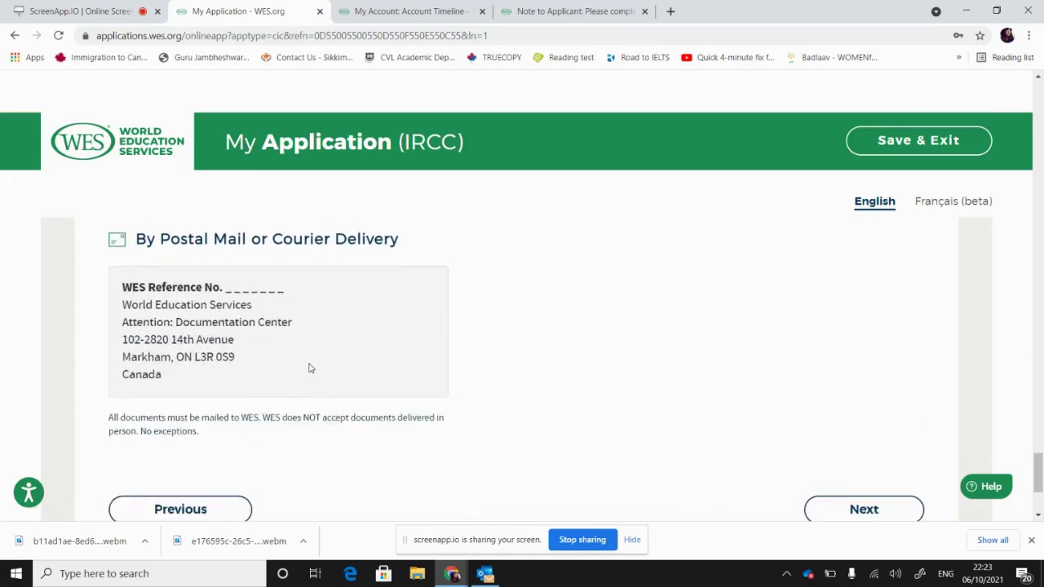
drag(204, 385, 115, 291)
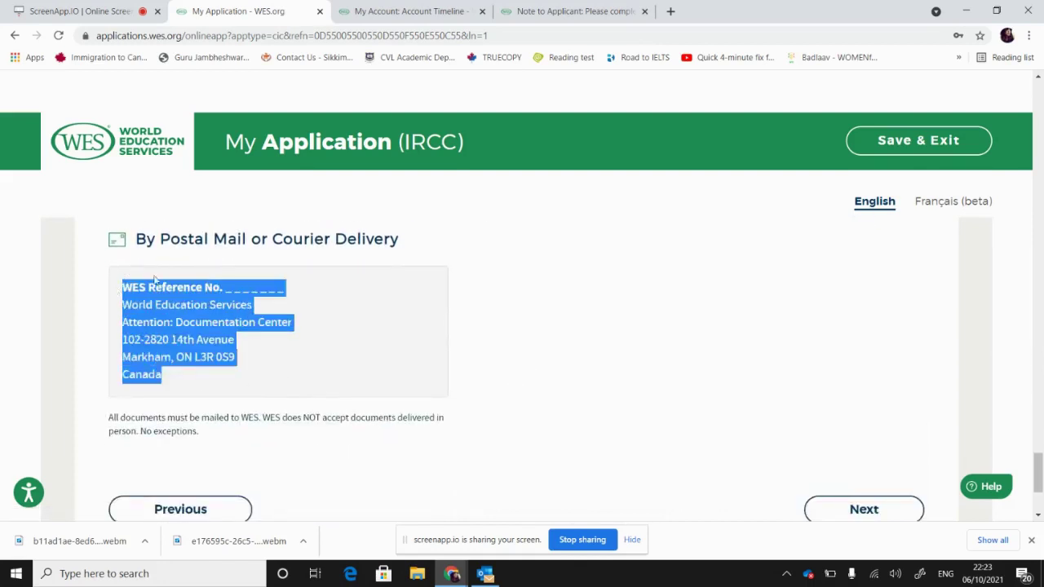
drag(225, 290, 293, 292)
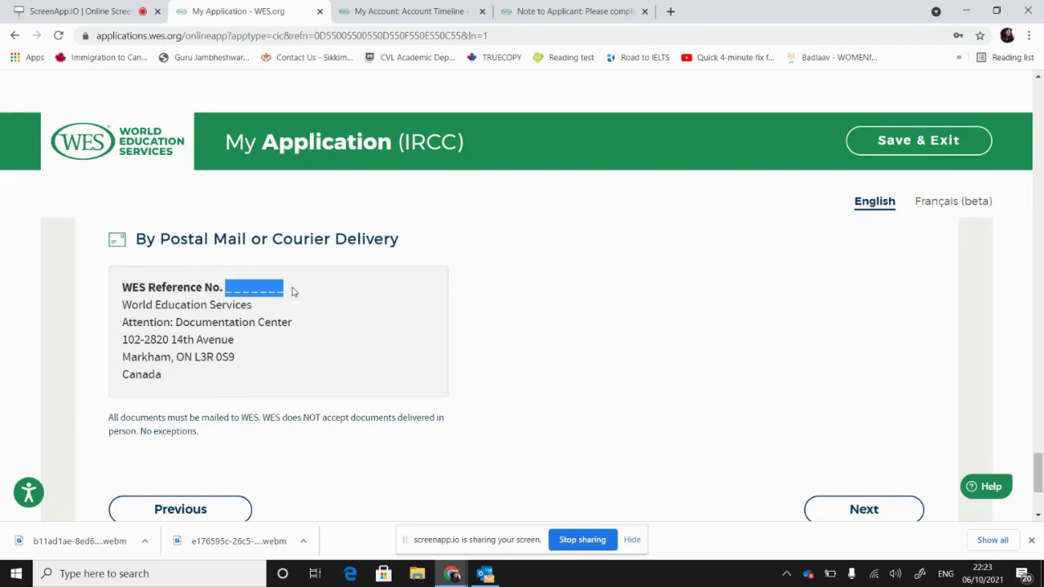
click(291, 294)
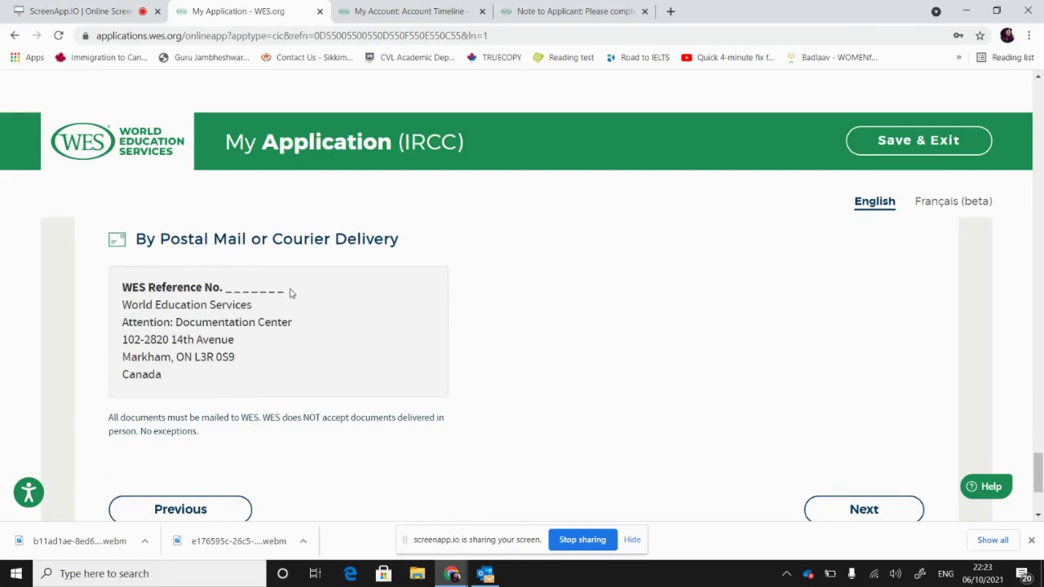
drag(291, 293, 220, 291)
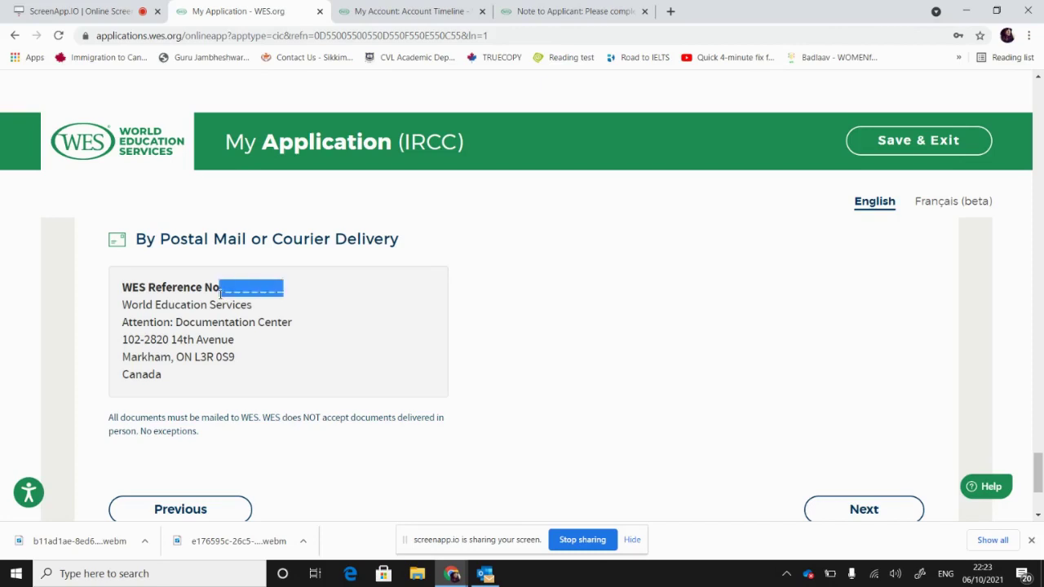
scroll(304, 380, down, 1)
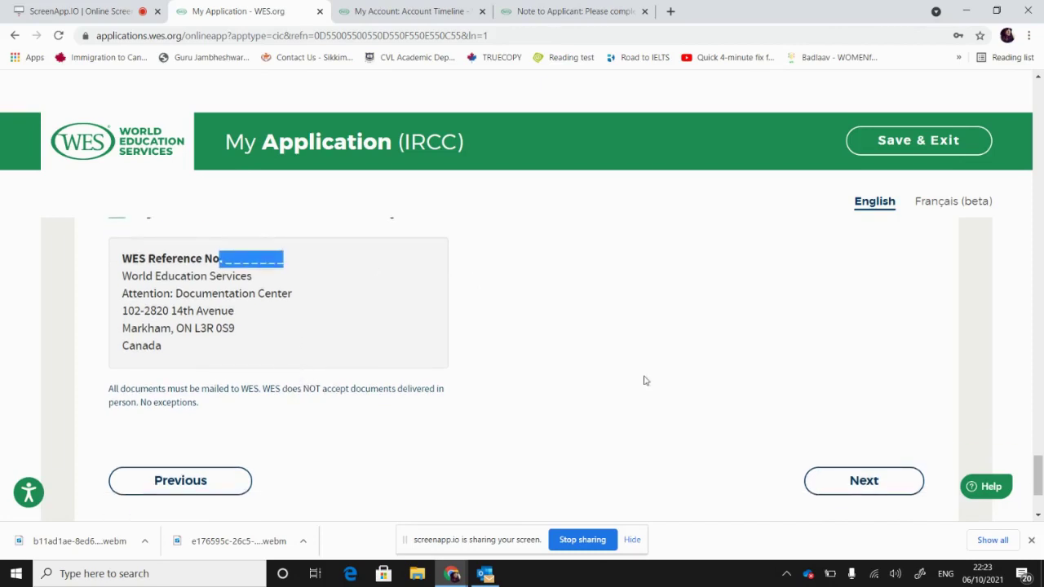
click(191, 335)
drag(190, 335, 114, 278)
click(168, 351)
drag(167, 350, 118, 259)
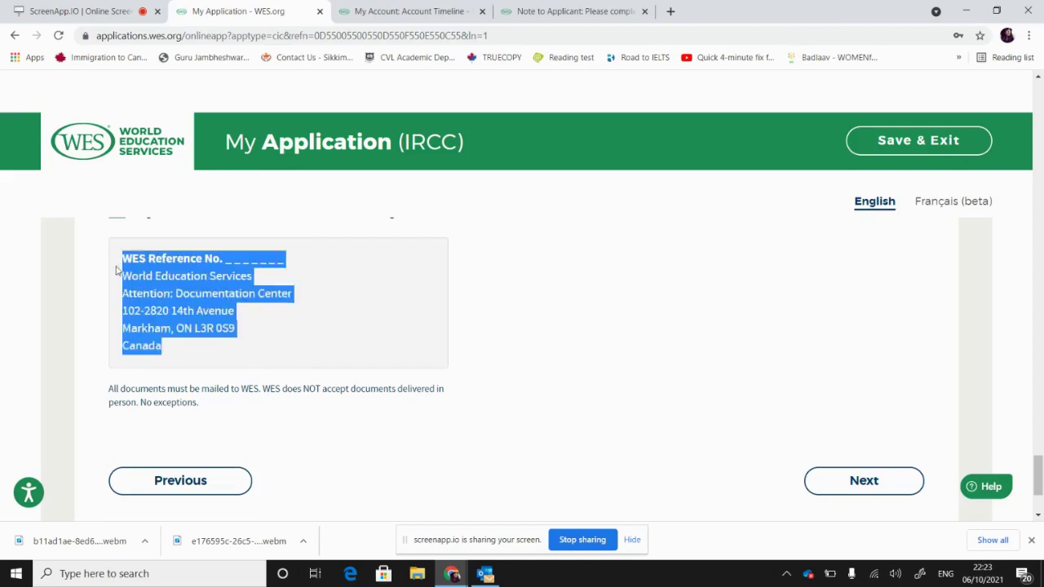
Step: Advance to the Review step and scroll through the profile and education summary
click(873, 486)
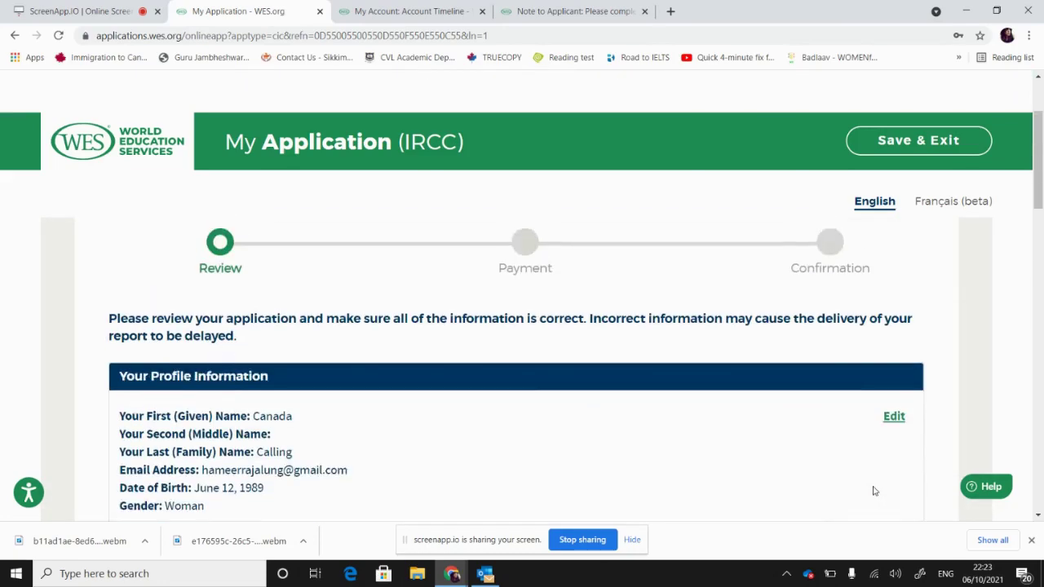
scroll(785, 484, down, 2)
scroll(785, 484, down, 1)
scroll(784, 429, up, 3)
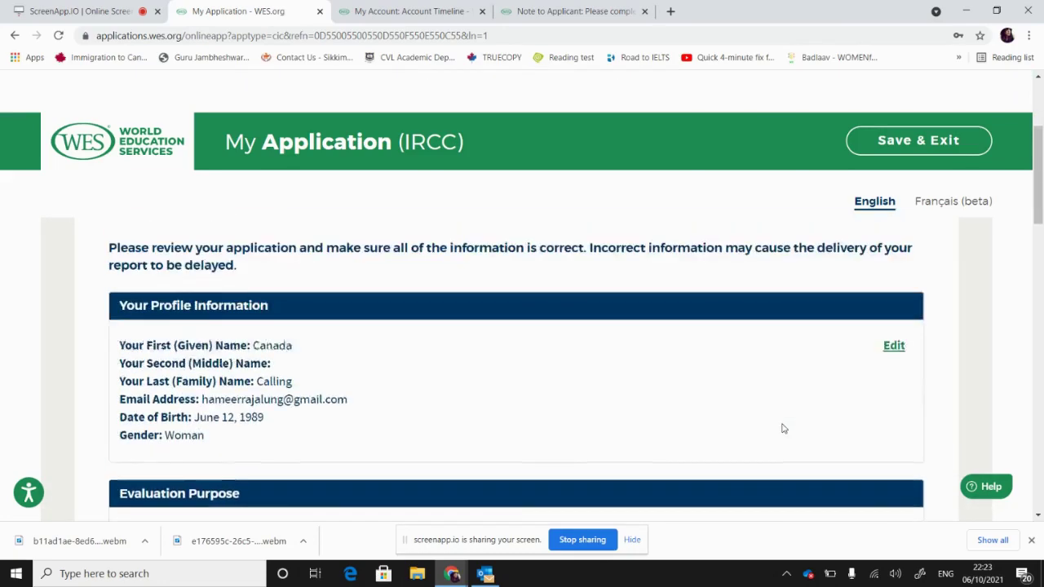
scroll(378, 430, down, 1)
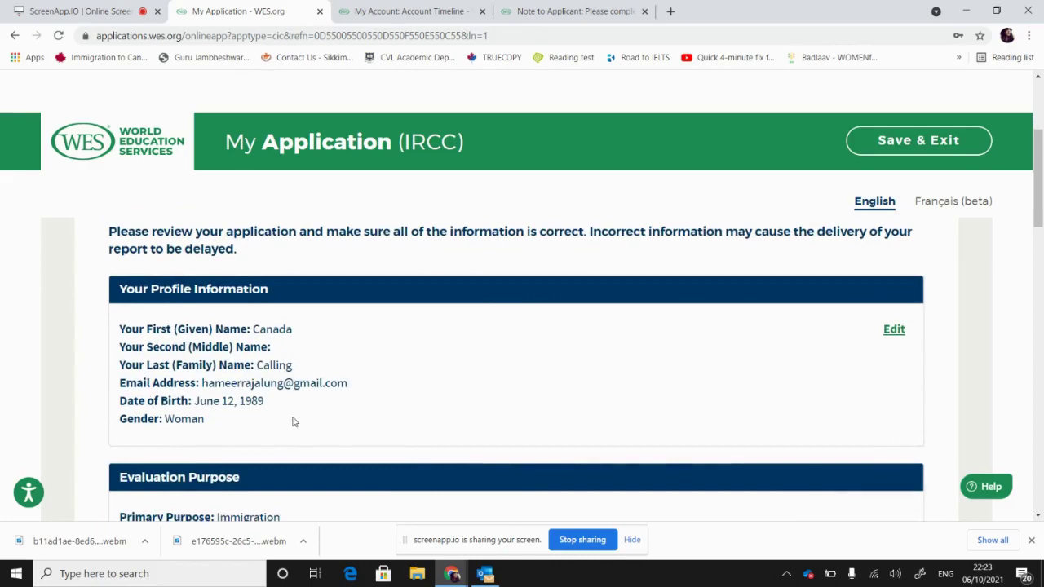
scroll(292, 422, down, 2)
scroll(294, 422, down, 3)
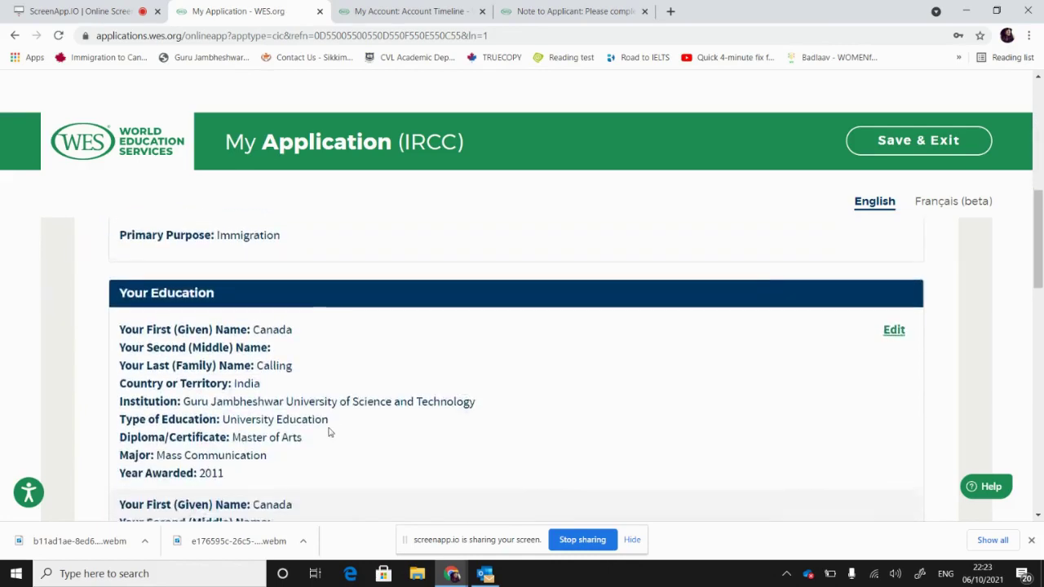
Step: Check the Master and Bachelor of Arts diplomas, 35-day processing and $220.00 fee, down to the $230.00 total
triple_click(321, 341)
scroll(365, 415, down, 1)
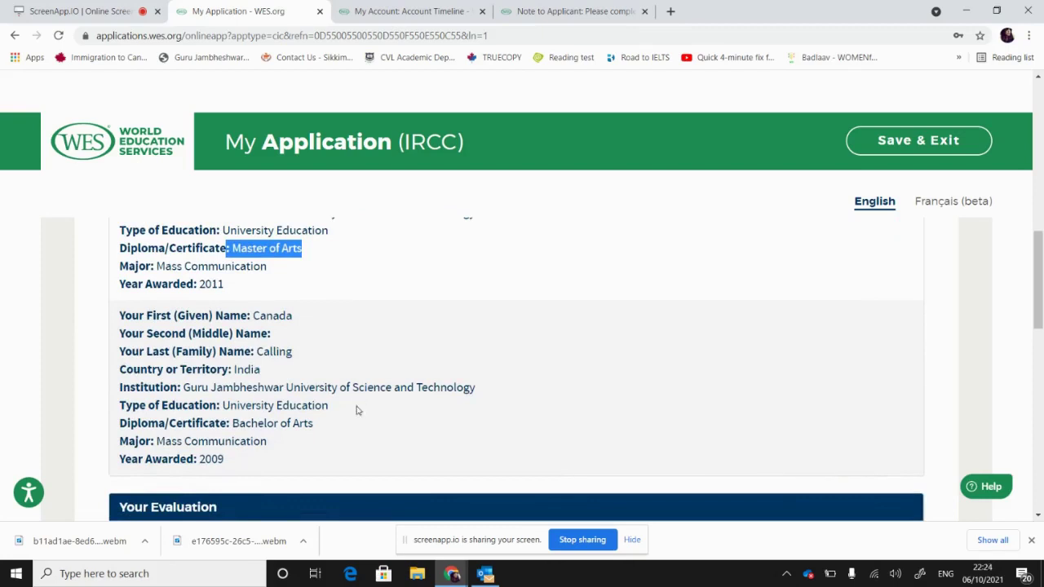
drag(314, 426, 225, 418)
scroll(403, 430, down, 3)
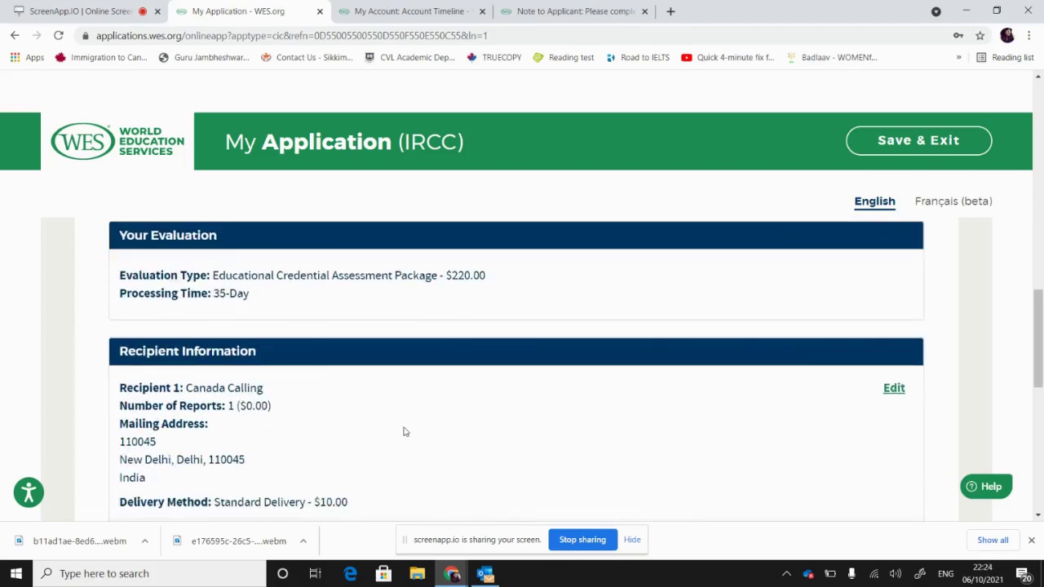
drag(252, 295, 211, 295)
drag(504, 285, 441, 278)
scroll(489, 437, down, 1)
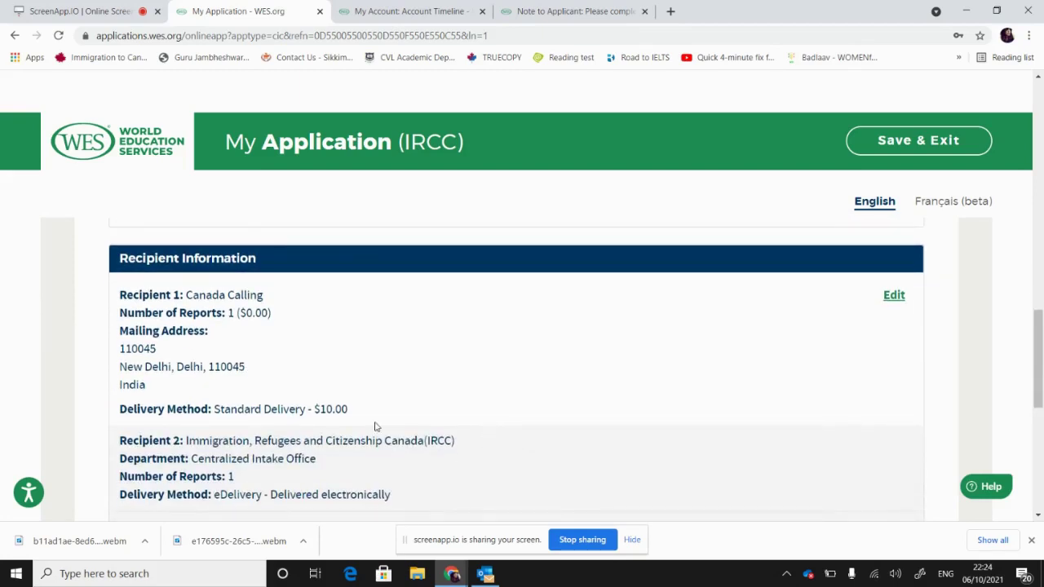
scroll(376, 426, down, 1)
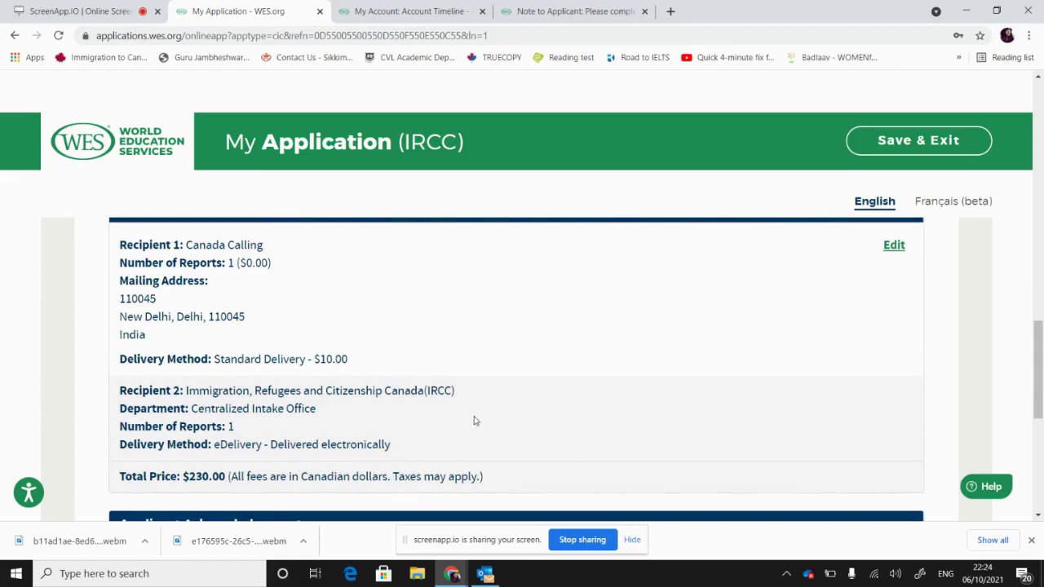
scroll(603, 437, down, 3)
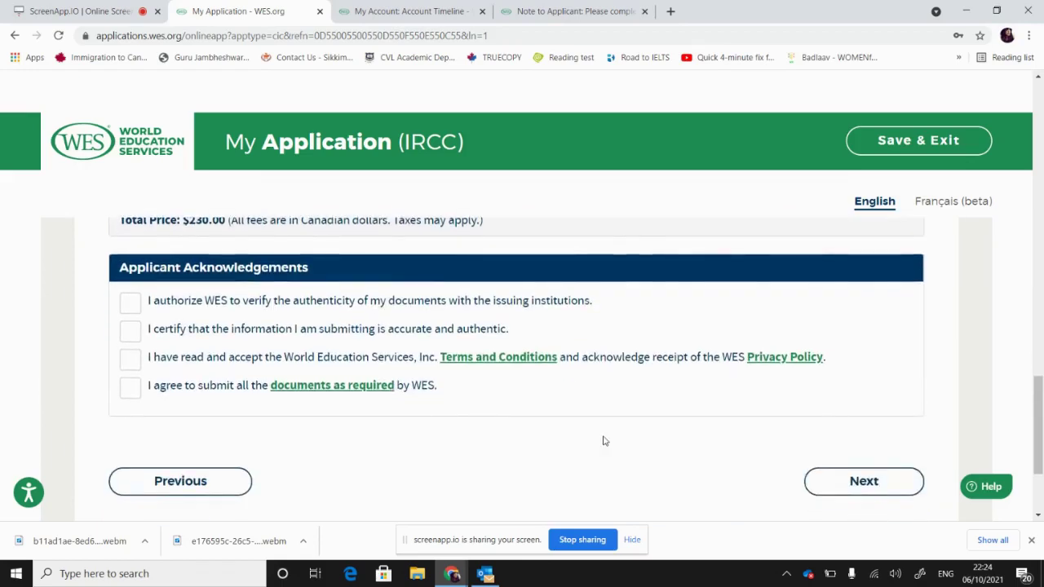
Step: Tick all four applicant acknowledgements (verification, accuracy, terms, document submission) and proceed
click(142, 303)
click(128, 332)
click(136, 366)
click(128, 397)
click(862, 481)
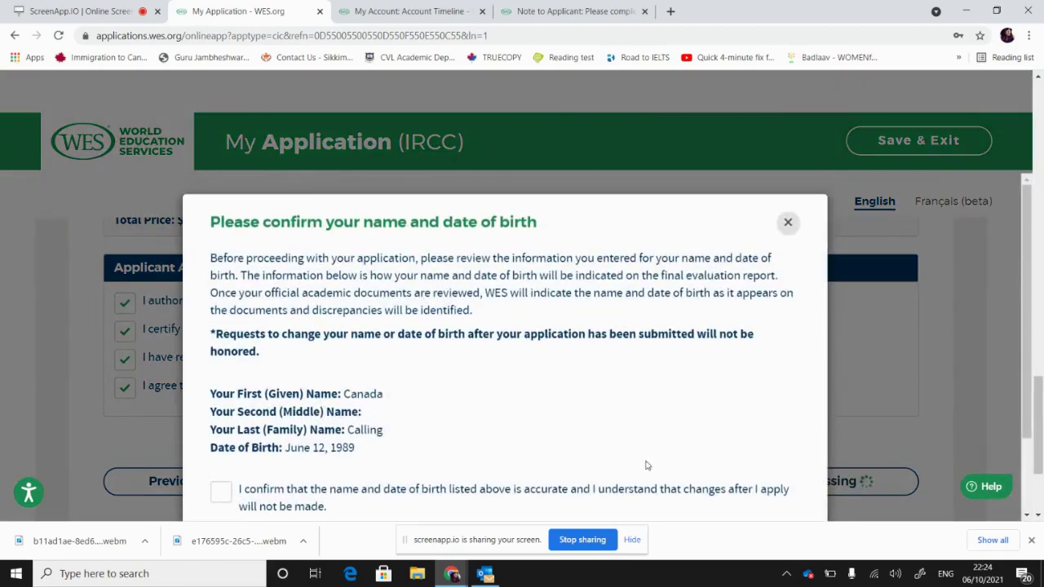
Step: Confirm the applicant's name and date of birth are accurate and continue to payment
scroll(647, 464, down, 1)
scroll(647, 464, down, 1)
scroll(647, 464, up, 3)
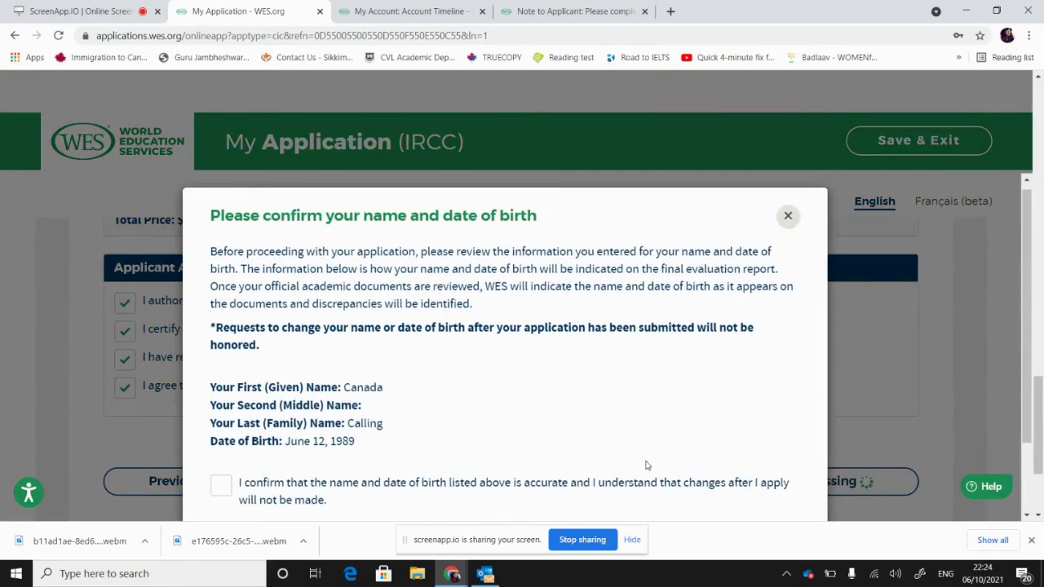
click(221, 484)
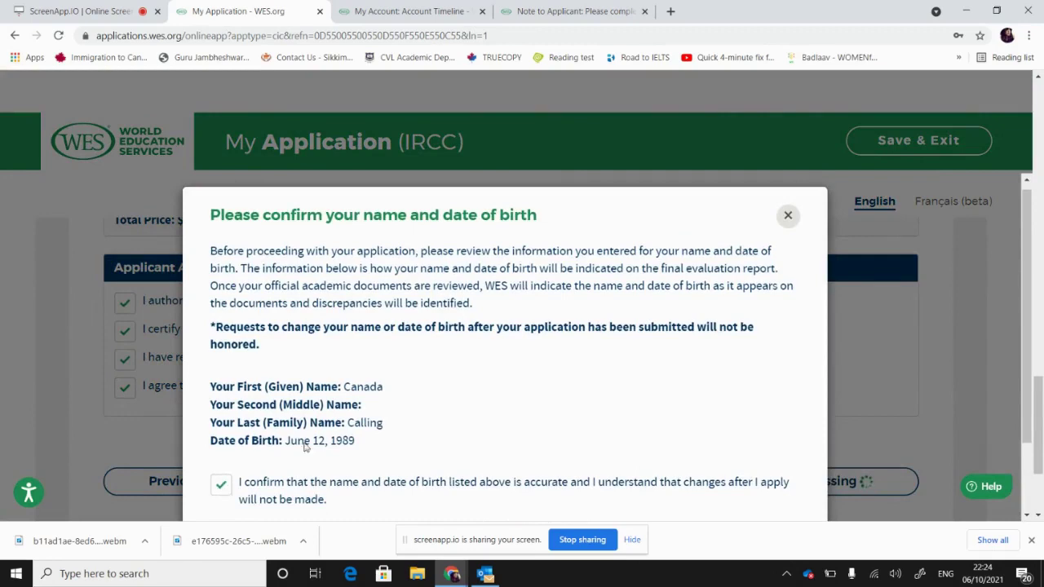
scroll(477, 433, down, 1)
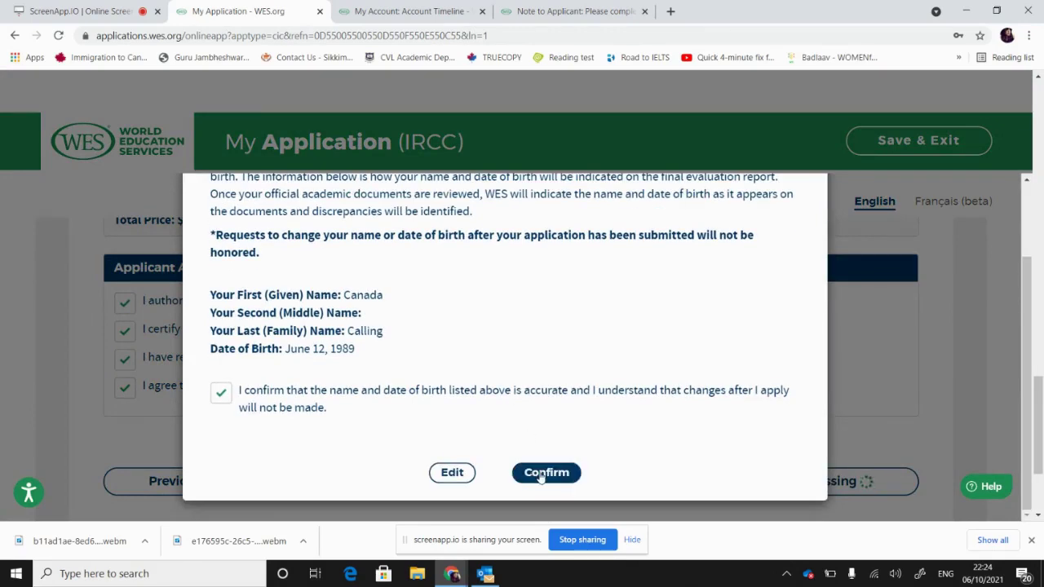
click(539, 474)
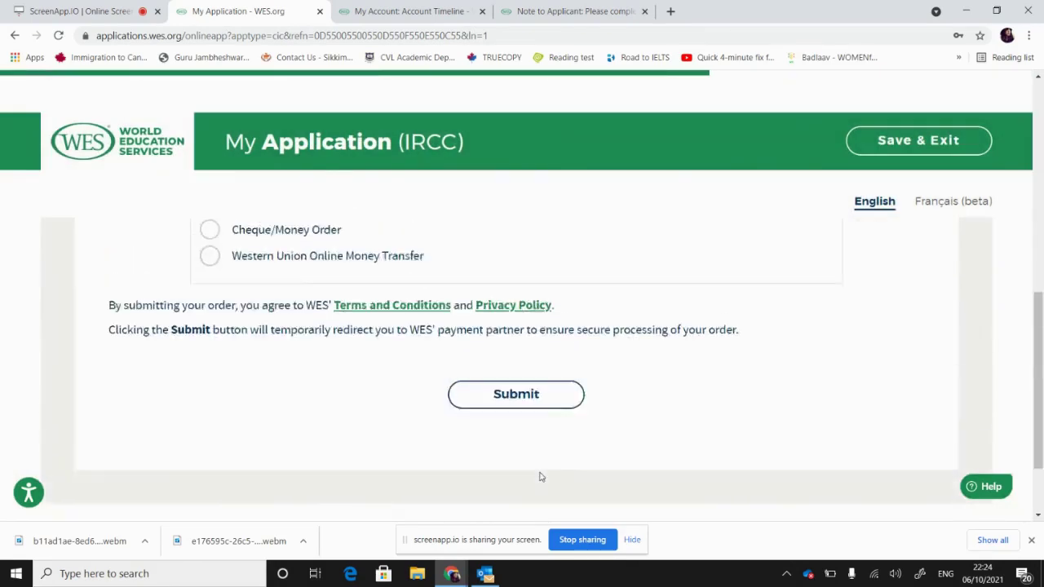
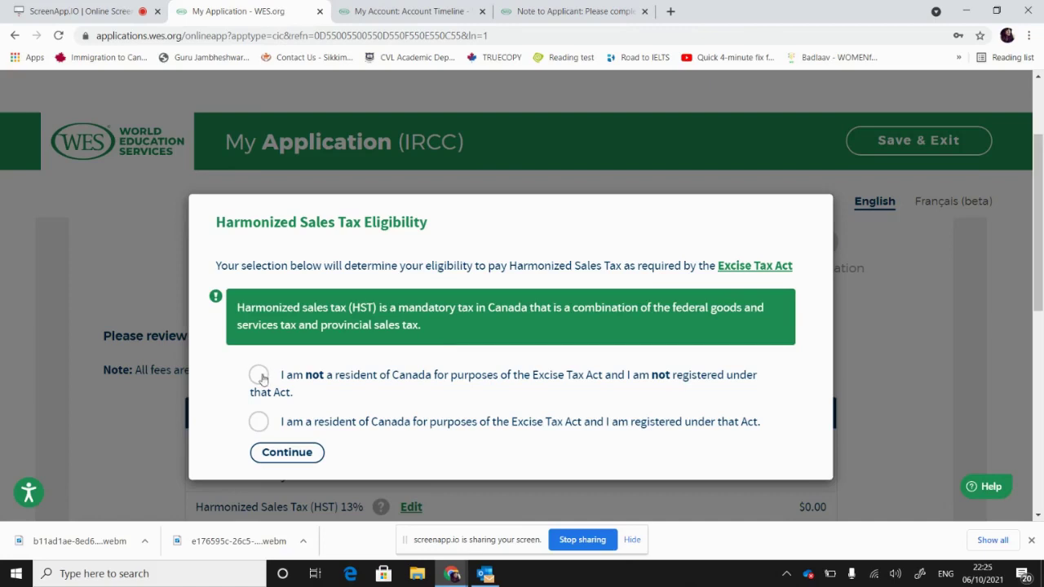
Step: Declare non-resident of Canada for HST eligibility and continue to the fee summary
click(259, 375)
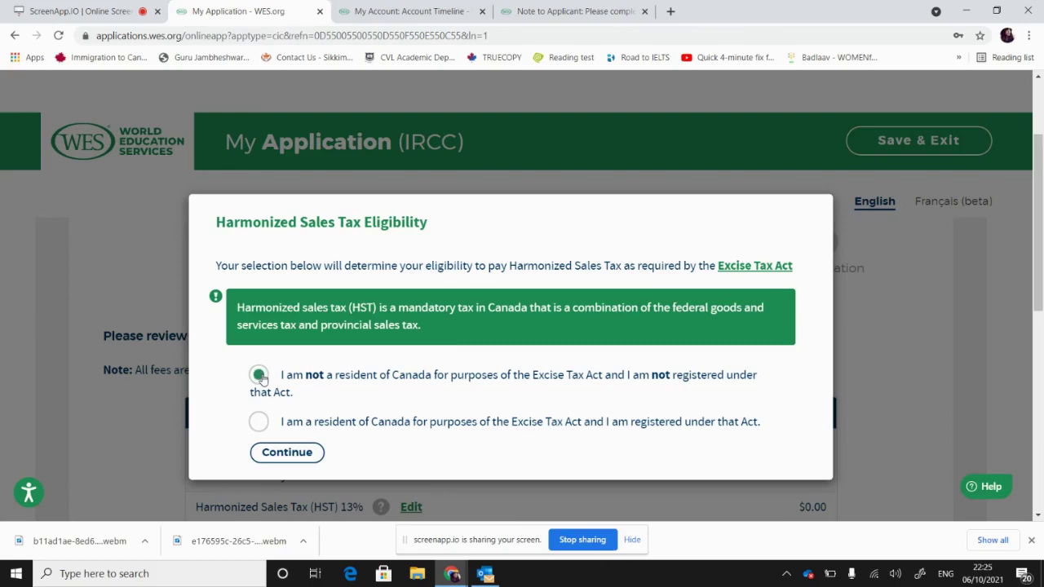
click(287, 453)
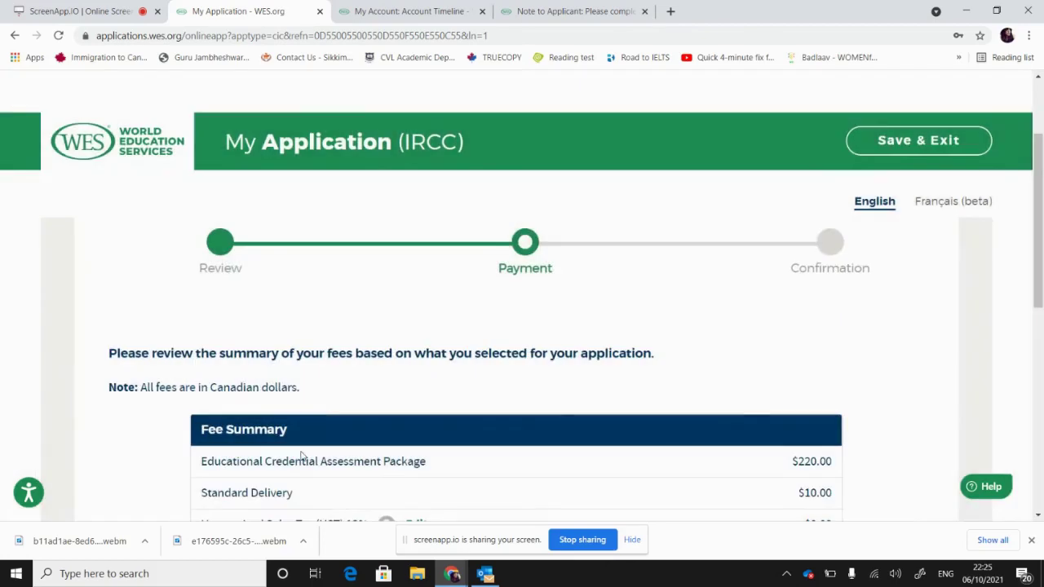
Step: Review the fee summary: $220.00 assessment plus $10.00 delivery, $230.00 total
scroll(469, 433, down, 4)
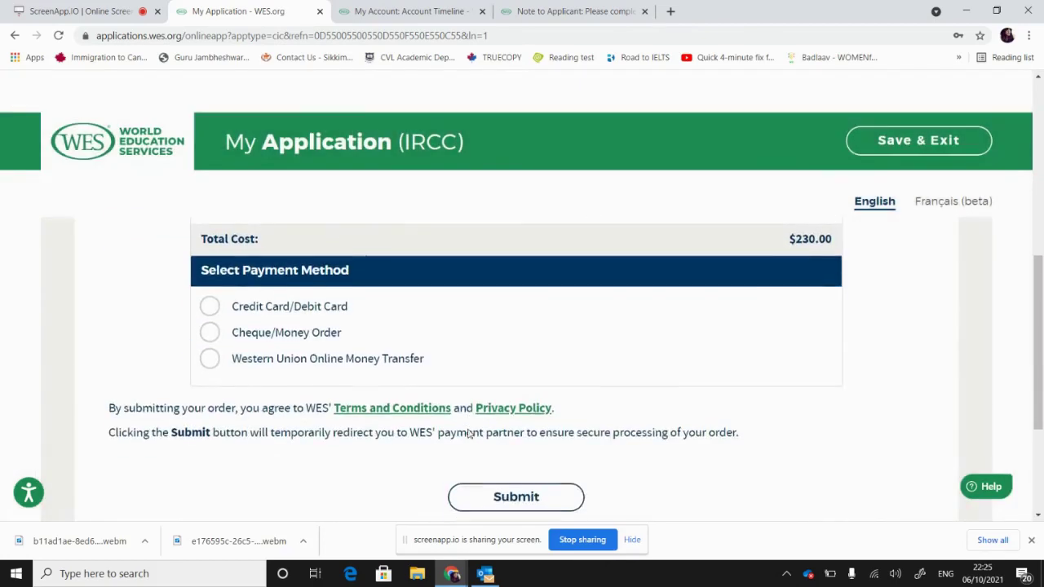
scroll(469, 430, up, 2)
scroll(468, 433, down, 3)
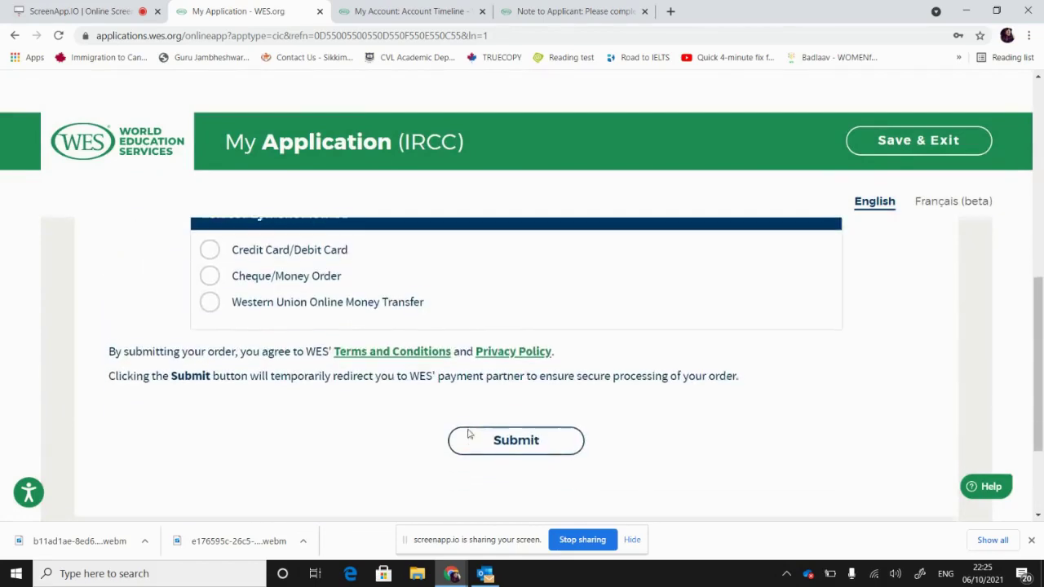
scroll(301, 353, up, 1)
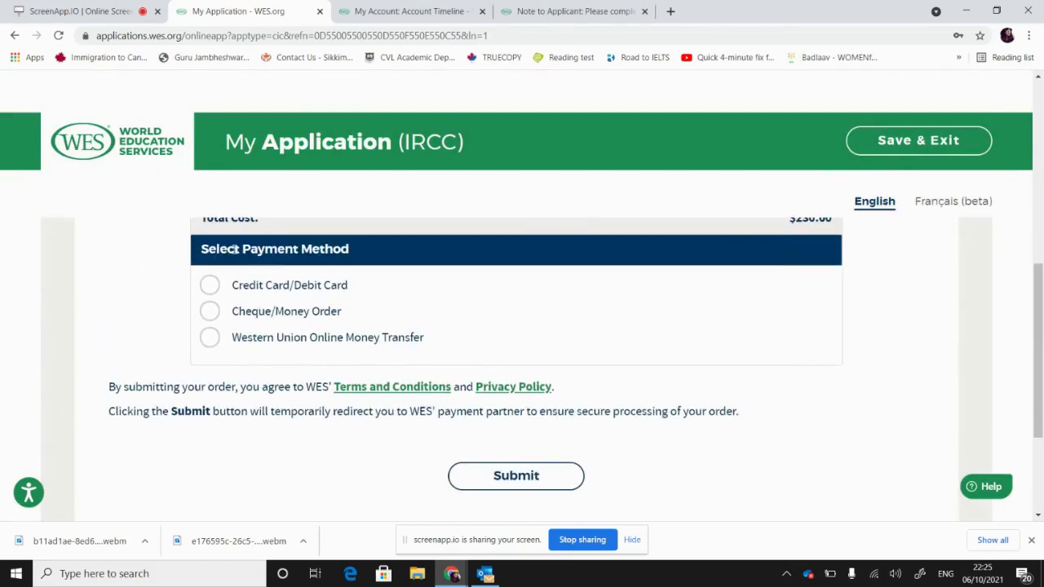
scroll(281, 325, up, 1)
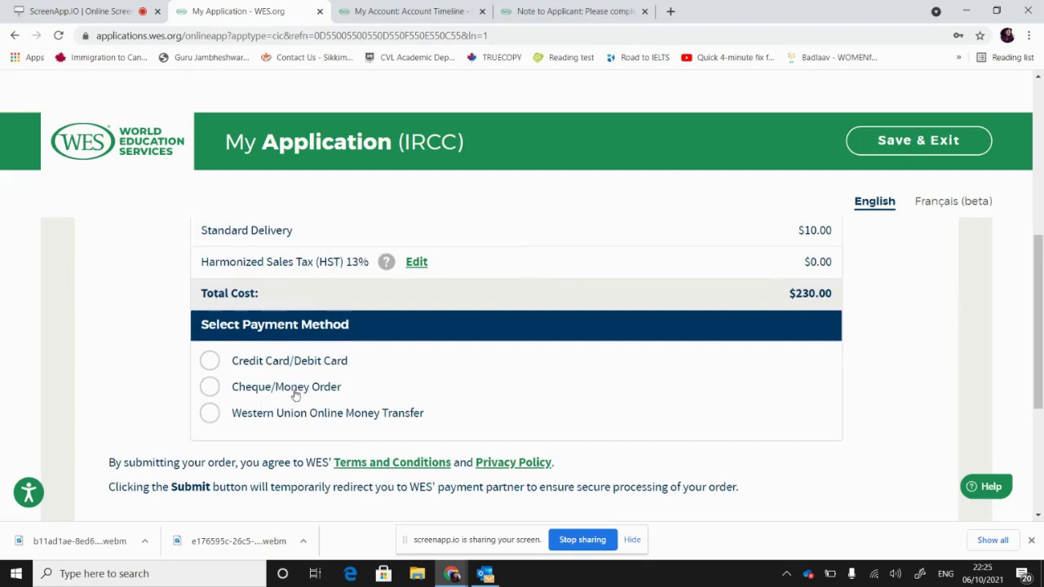
scroll(372, 428, up, 2)
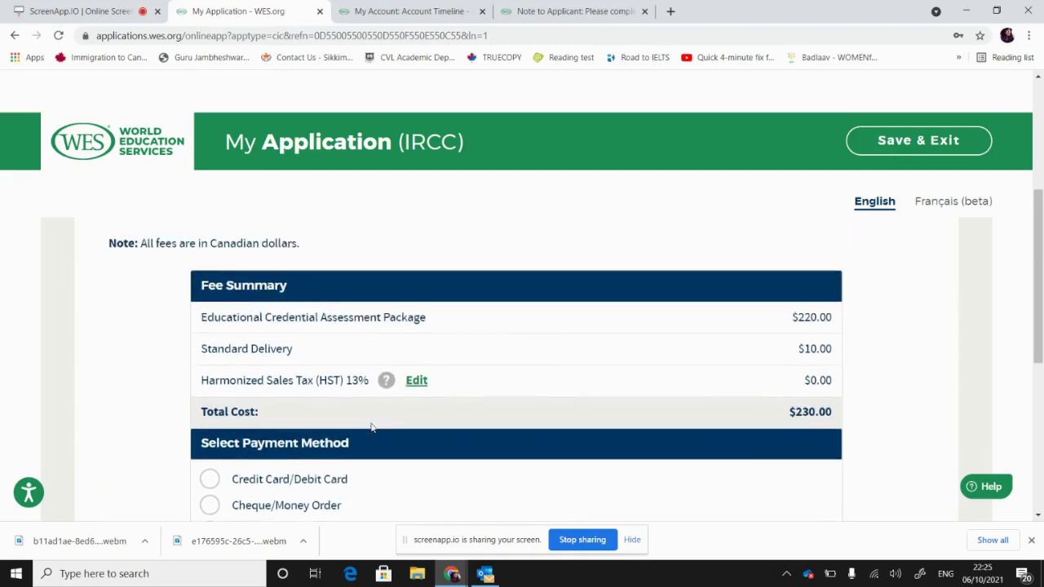
scroll(371, 427, down, 2)
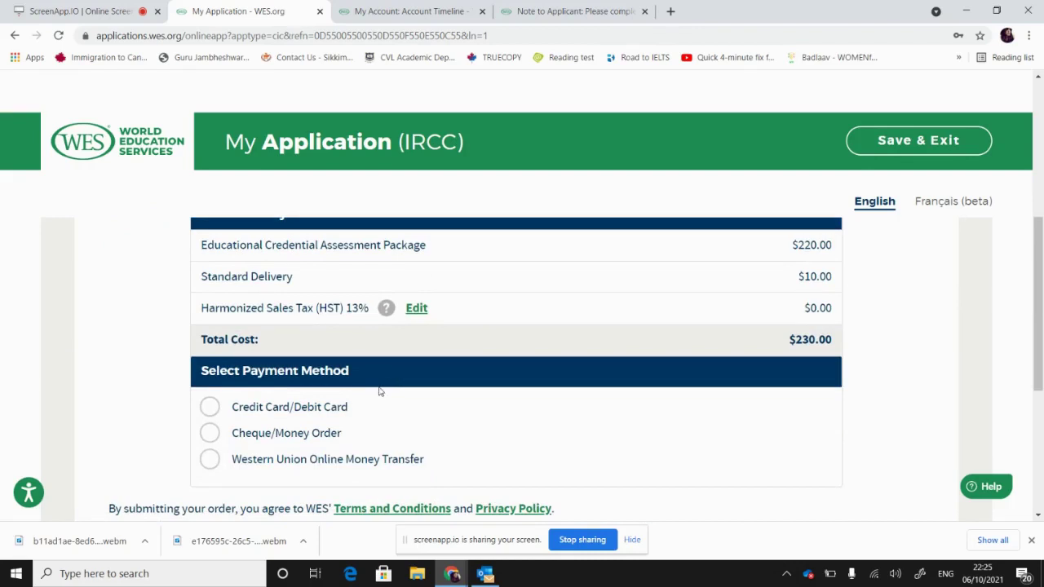
Step: Choose Credit Card/Debit Card for the $230.00 total and submit the order
click(210, 408)
scroll(578, 431, down, 2)
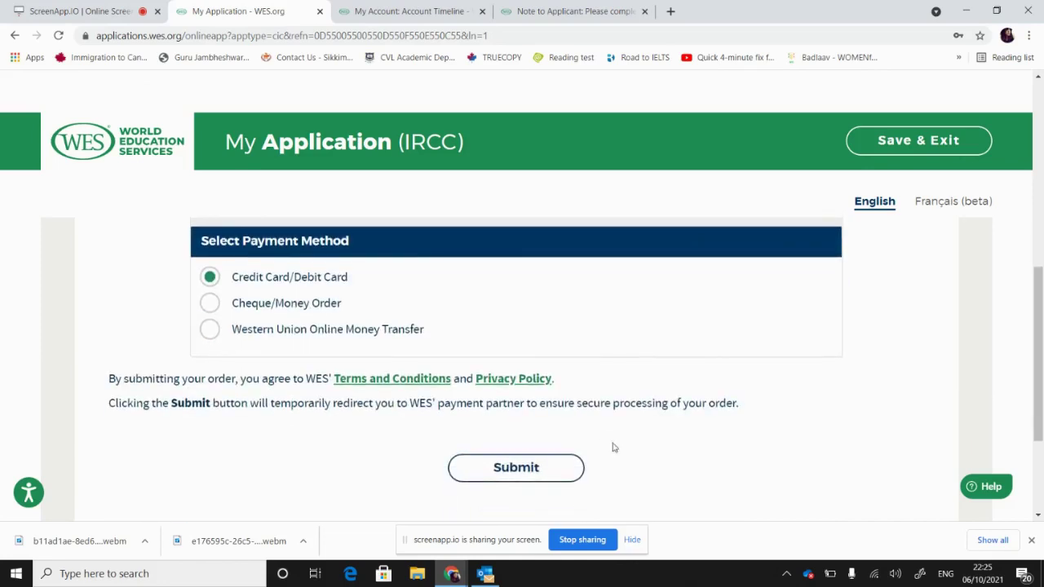
click(537, 486)
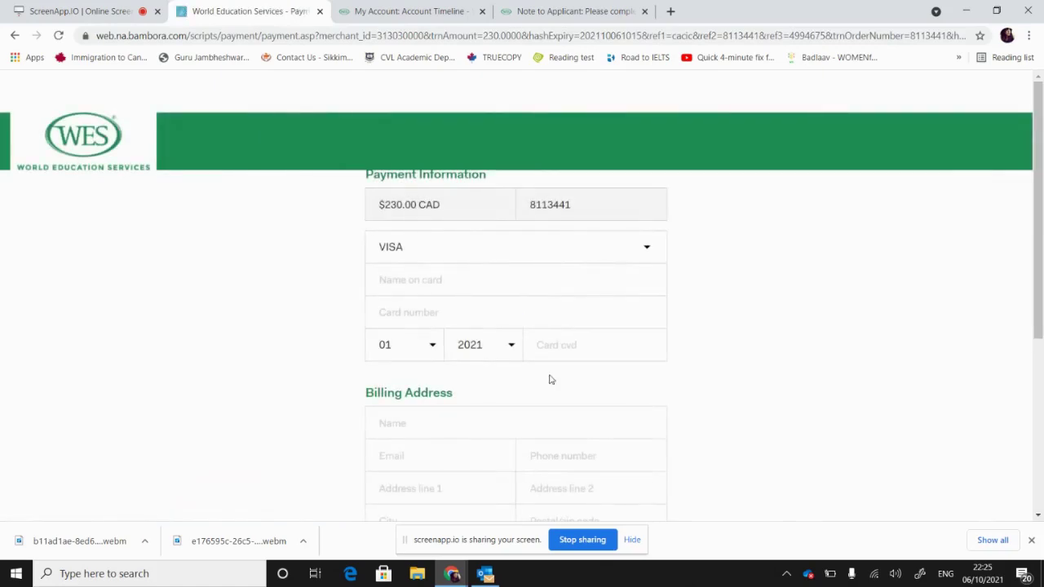
Step: Cancel the $230.00 CAD Bambora card payment and return to the WES Account Timeline
scroll(589, 262, down, 3)
scroll(591, 259, up, 2)
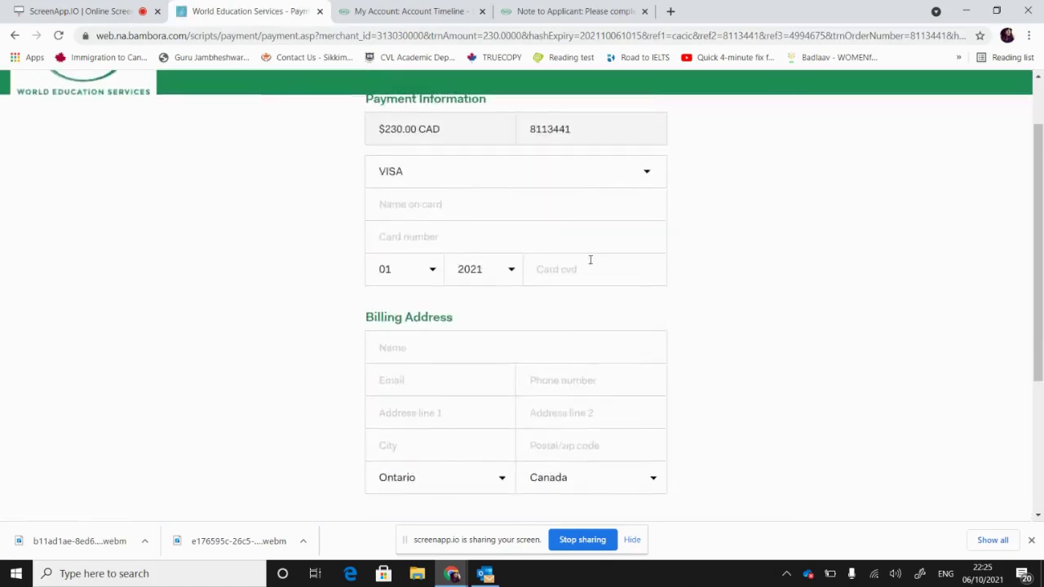
scroll(590, 261, up, 1)
scroll(506, 372, down, 3)
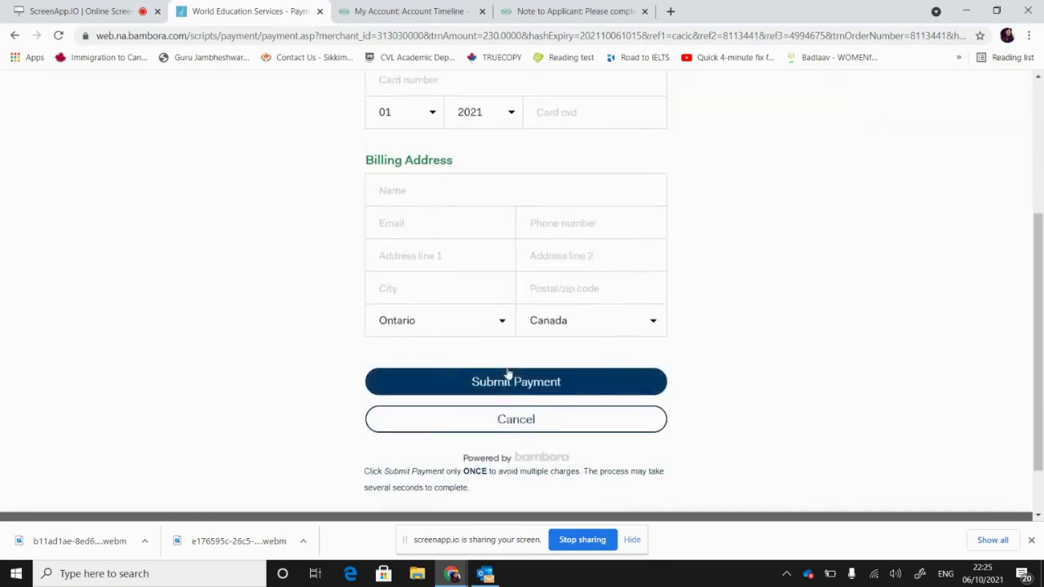
click(505, 426)
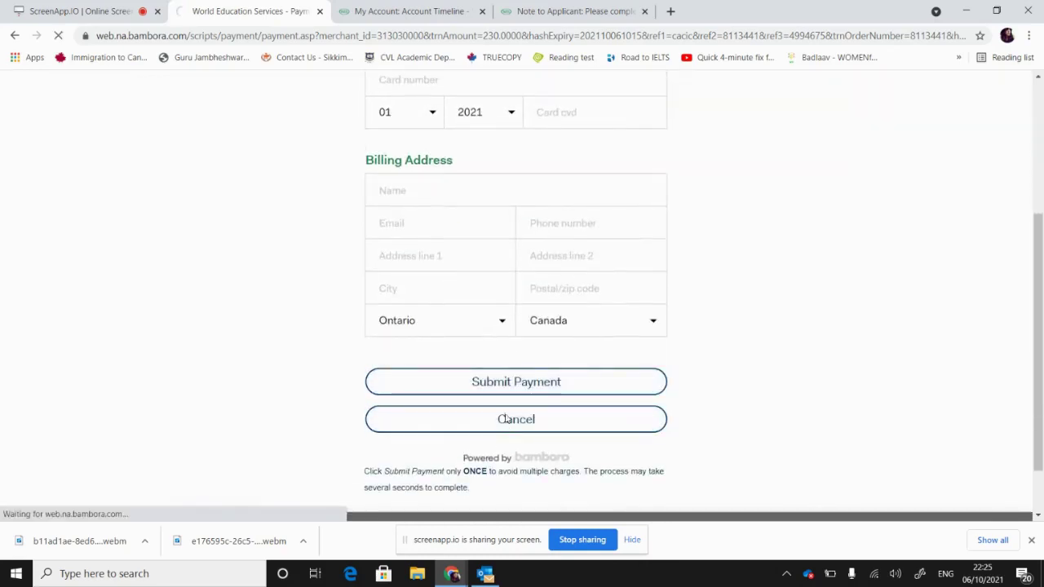
click(400, 8)
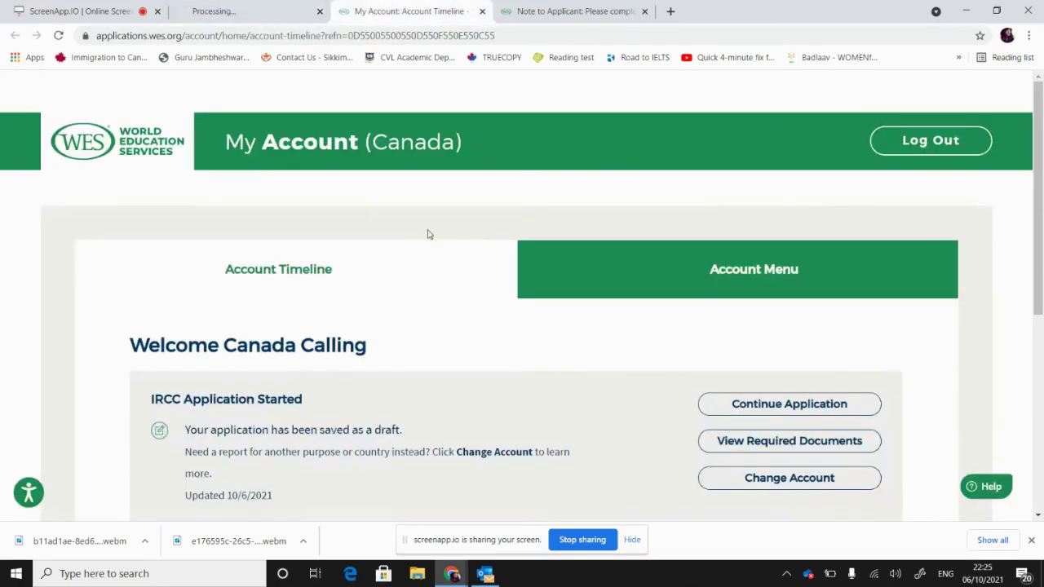